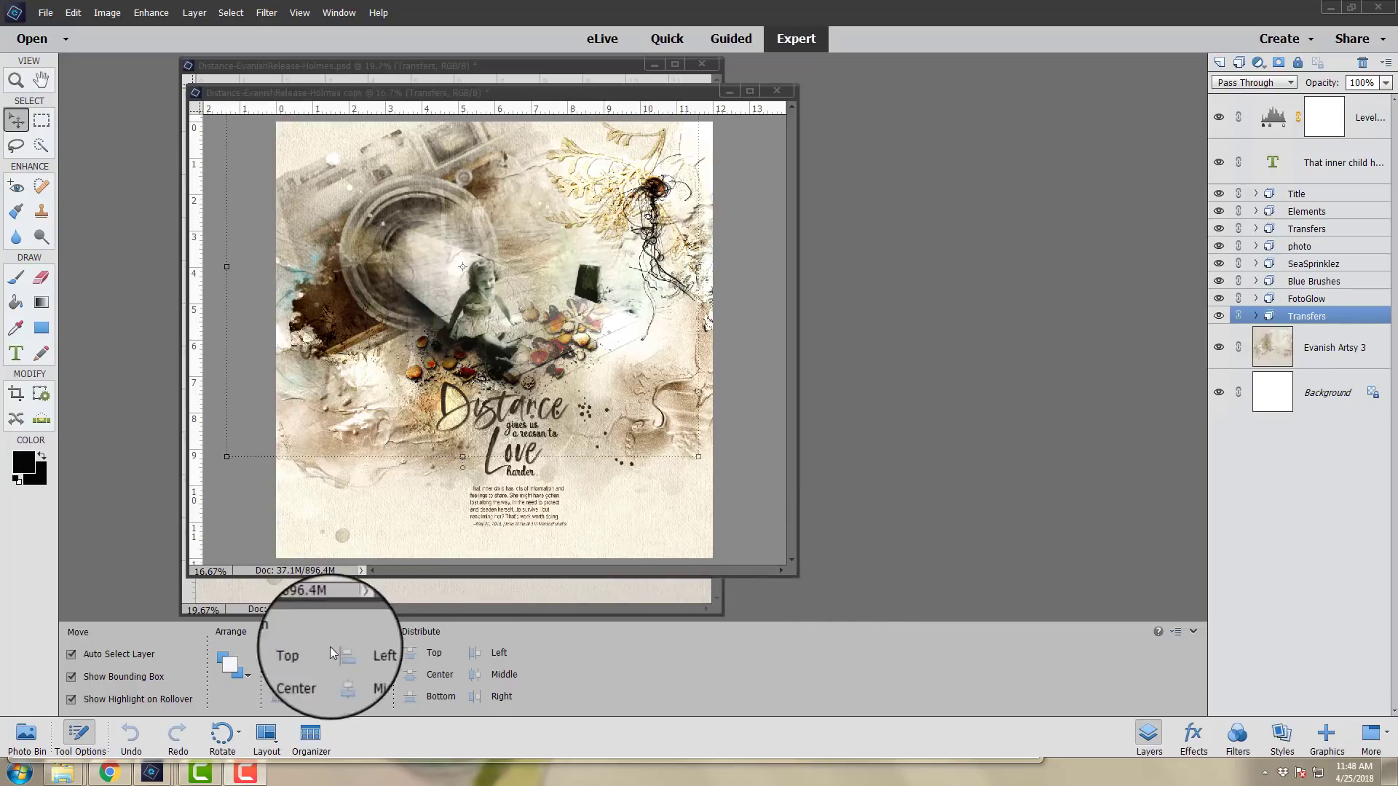
Step: Switch to Windows Explorer and open the ArtPlay Palette Evanish A folder with its contents shown as extra large icons
mouse_move(62, 772)
left_click(110, 699)
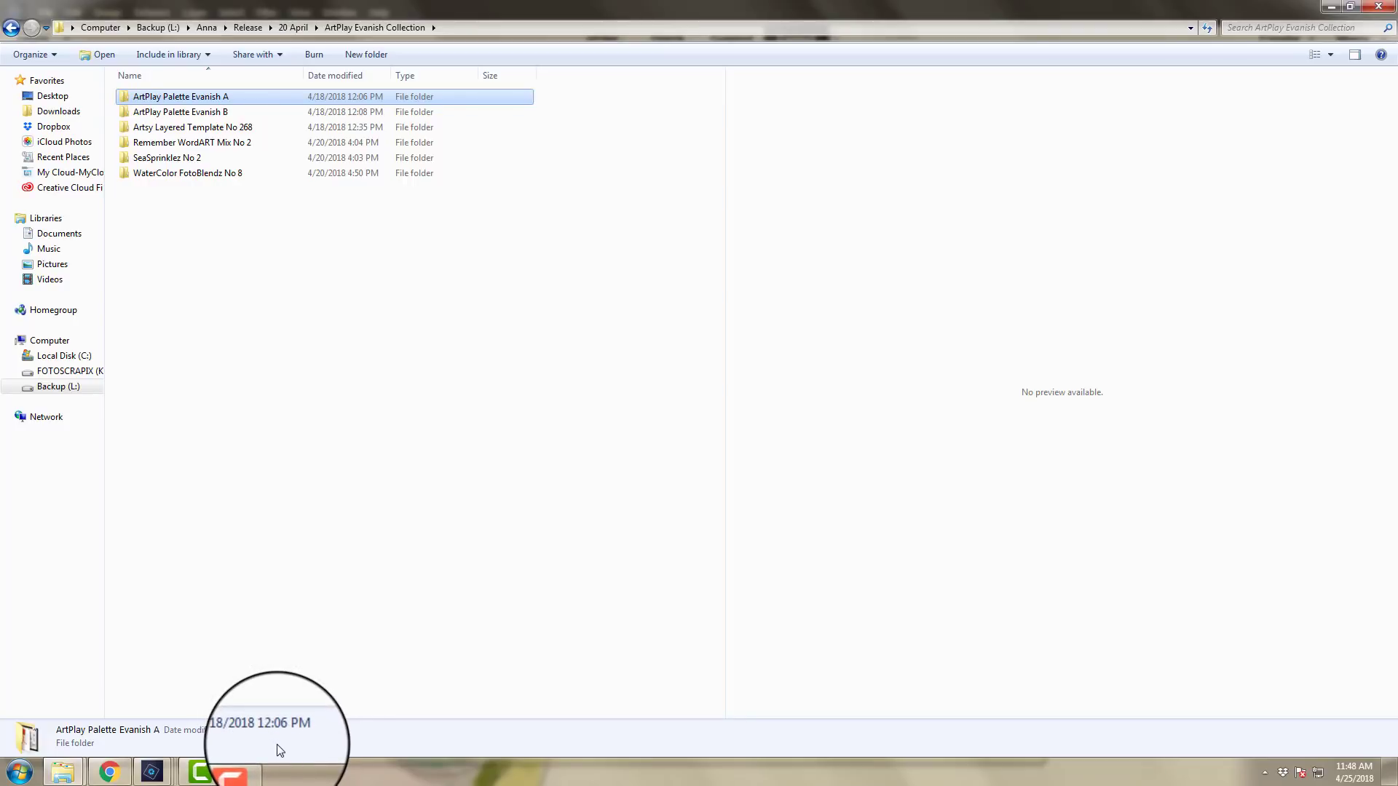
double_click(236, 96)
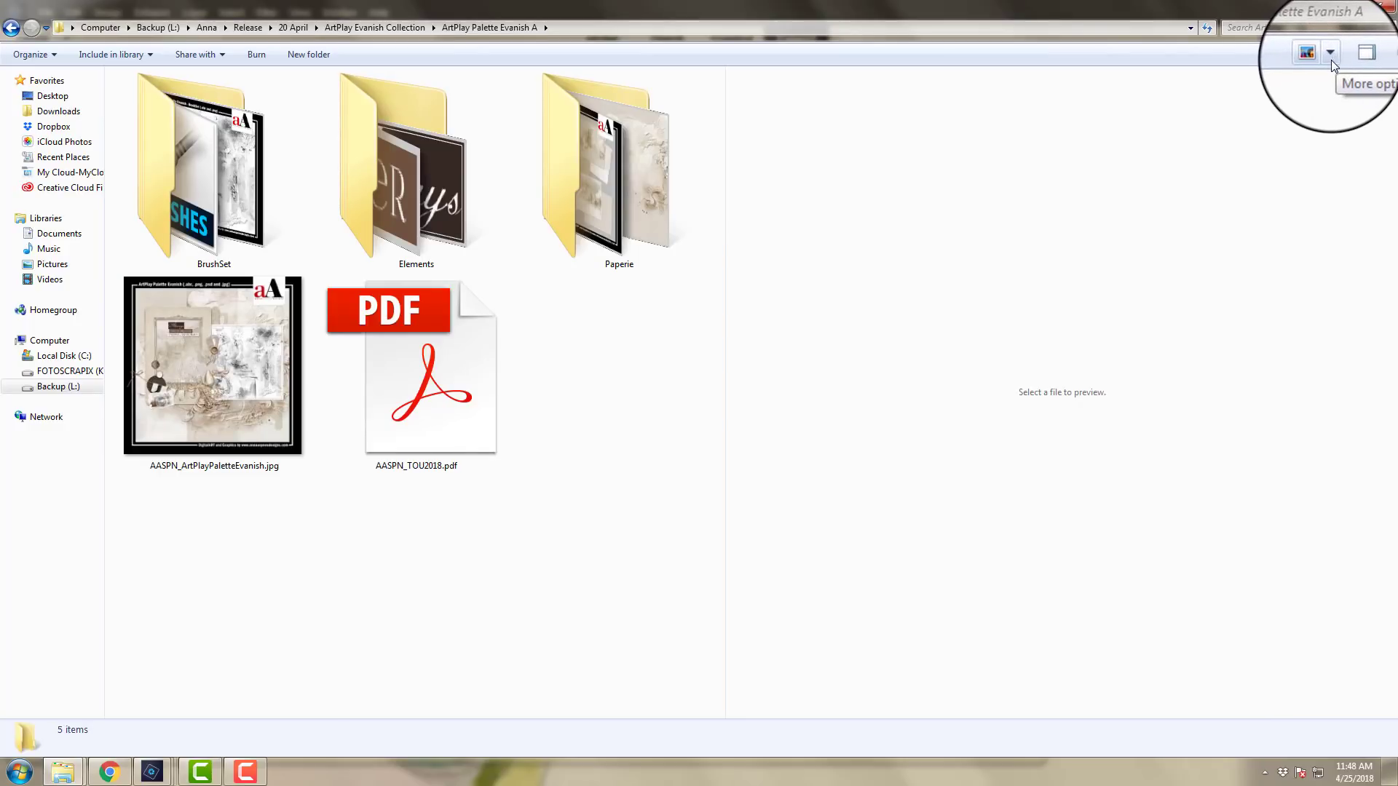
left_click(1330, 59)
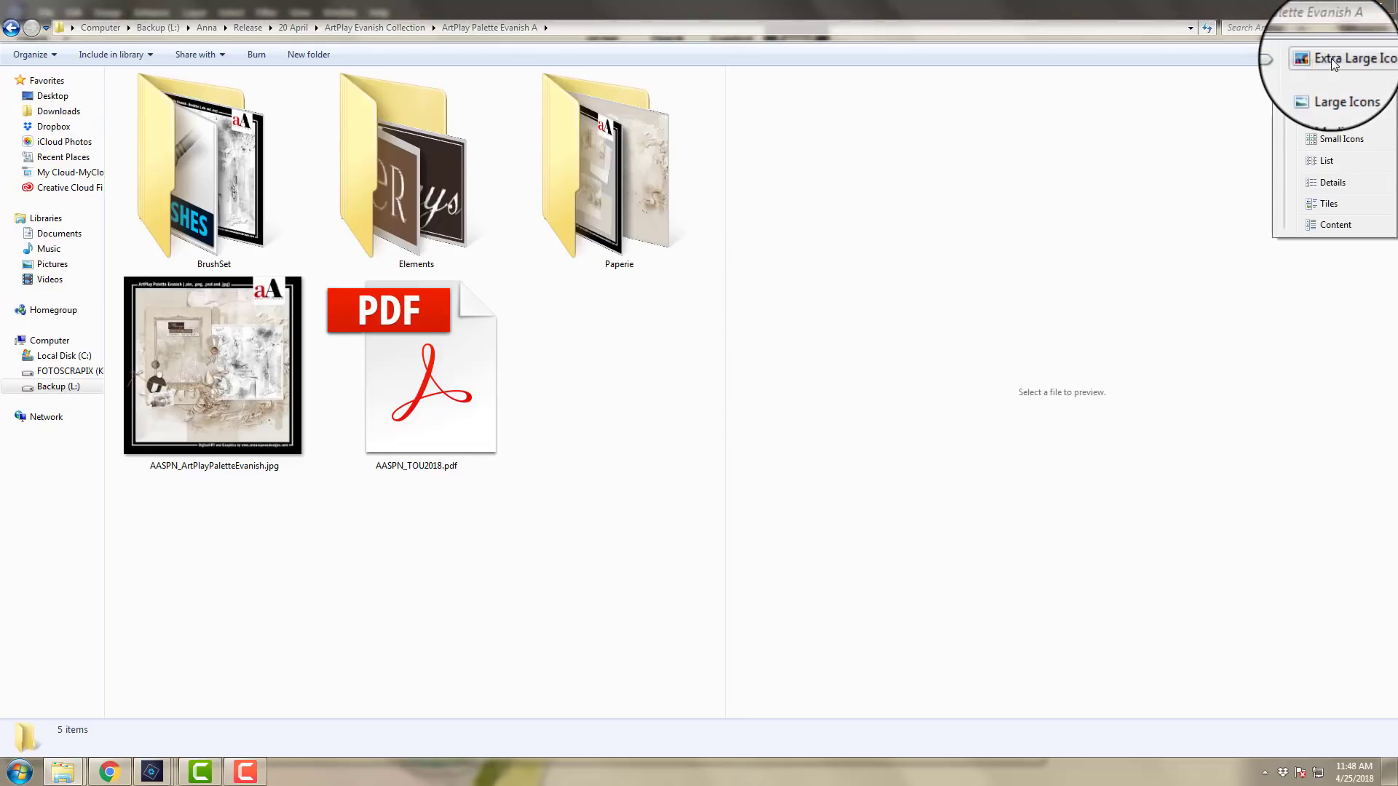
Step: Open the BrushSet folder, widen the file area, and preview the Brush13 and Brush12 PNG files
double_click(209, 184)
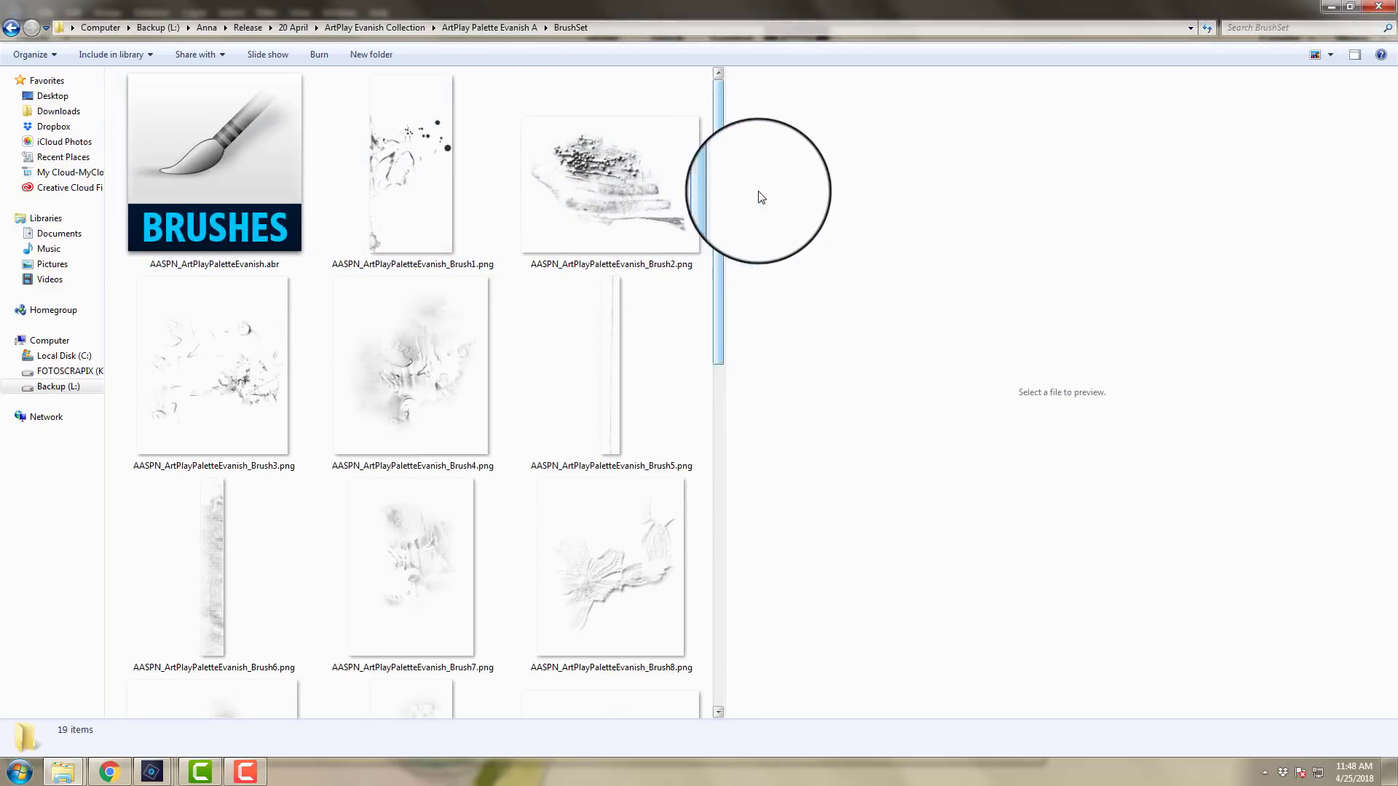
mouse_move(721, 228)
left_mouse_down()
mouse_move(1061, 225)
mouse_move(1077, 275)
mouse_move(1070, 407)
left_mouse_up()
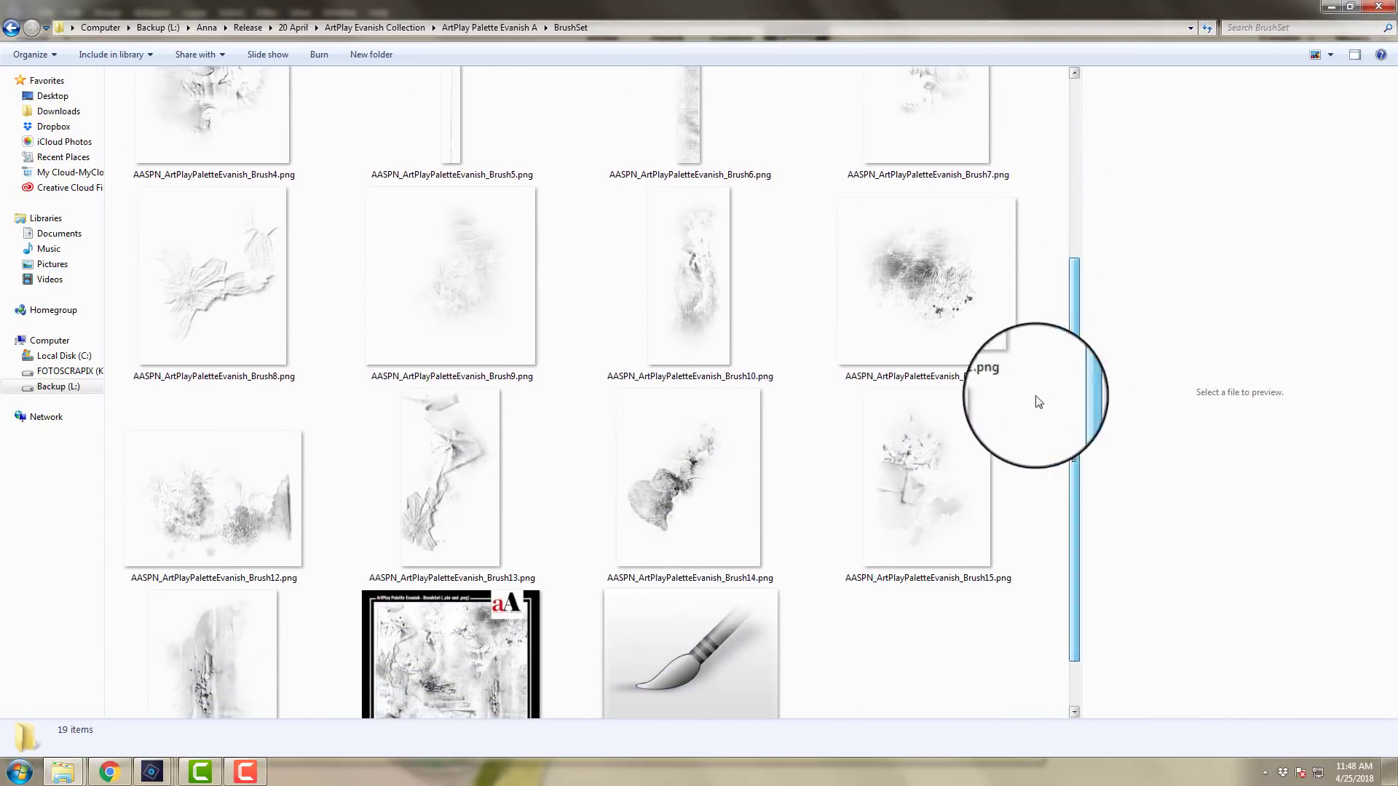
left_click(454, 461)
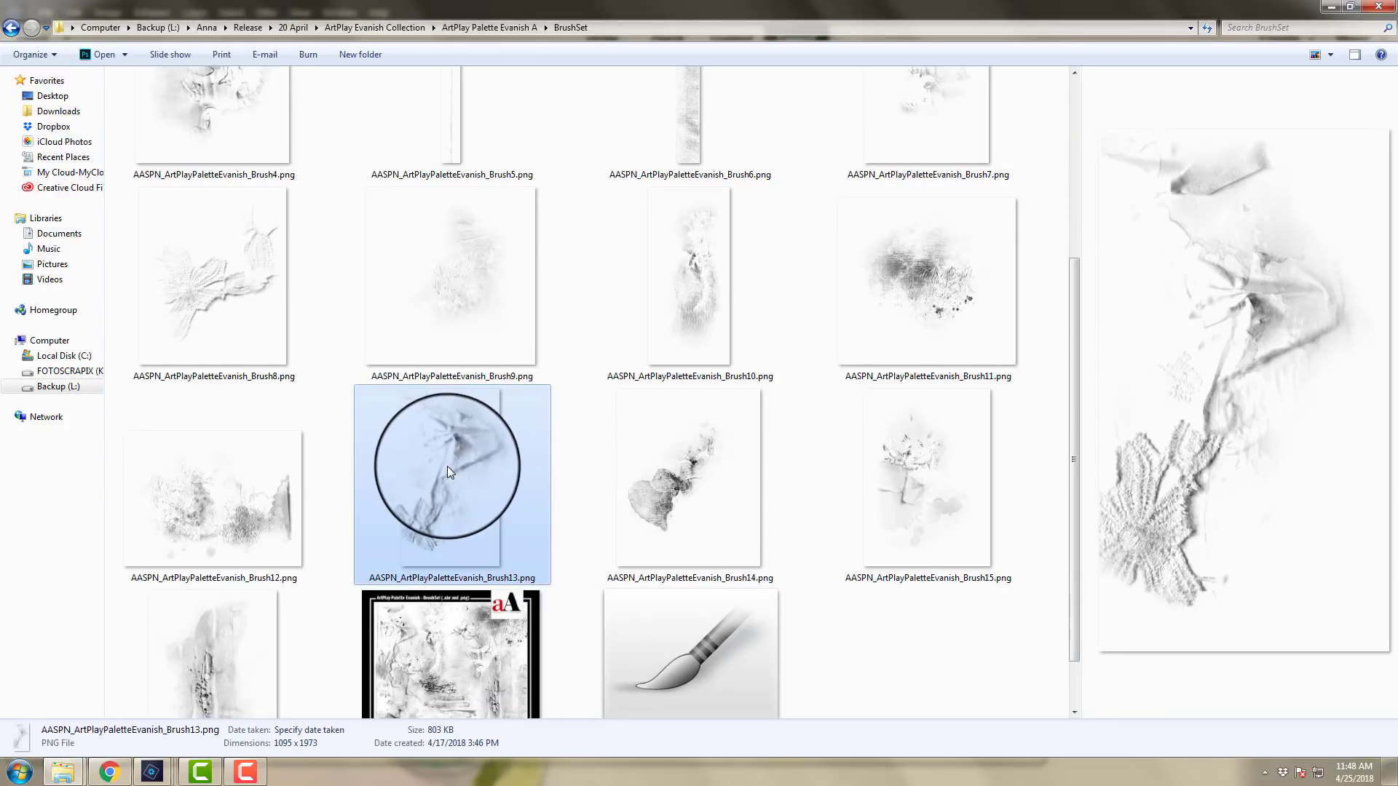
left_click(251, 314)
left_click(272, 521)
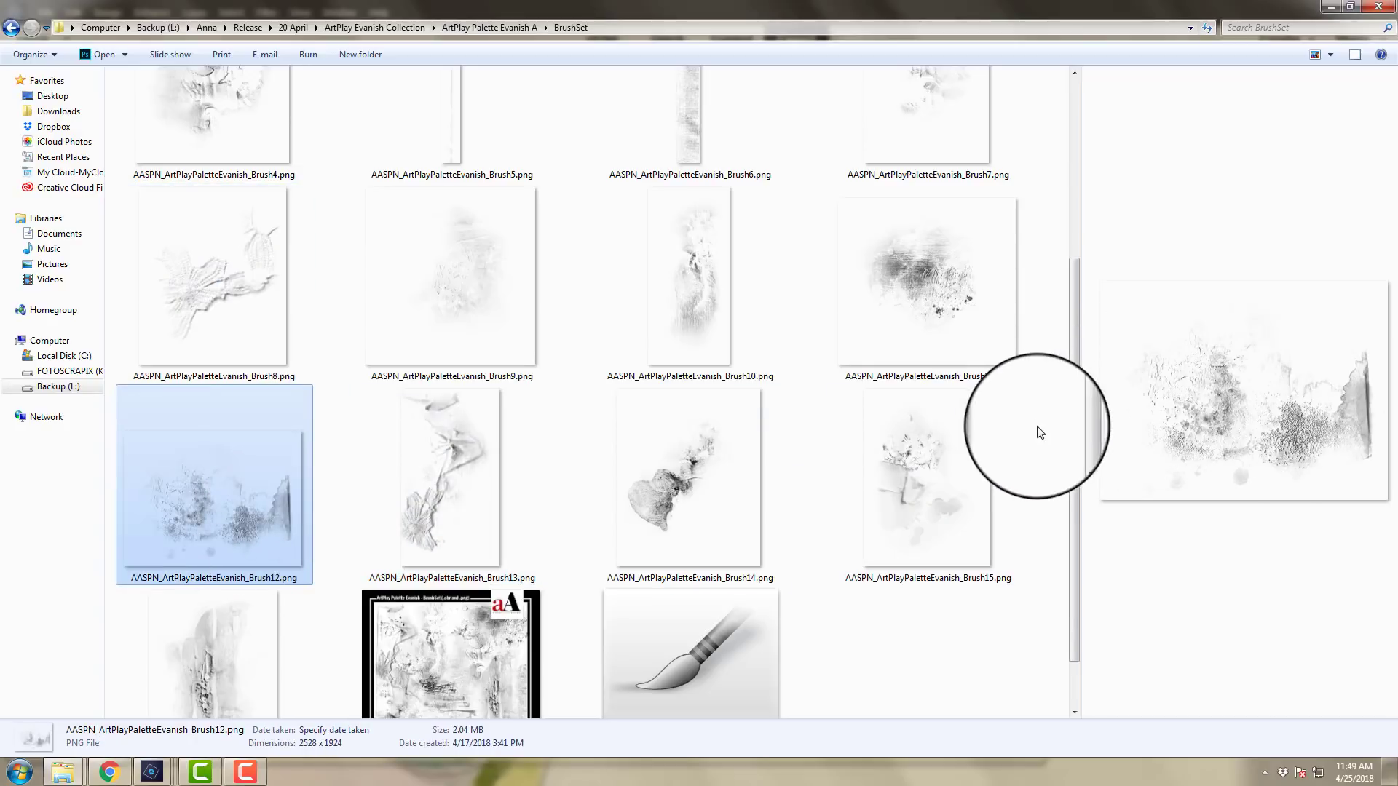
Step: Preview the Brush11, Brush6, Brush5 and Brush1 PNG files in the BrushSet folder
left_click_drag(1073, 379, 1072, 291)
left_click(906, 426)
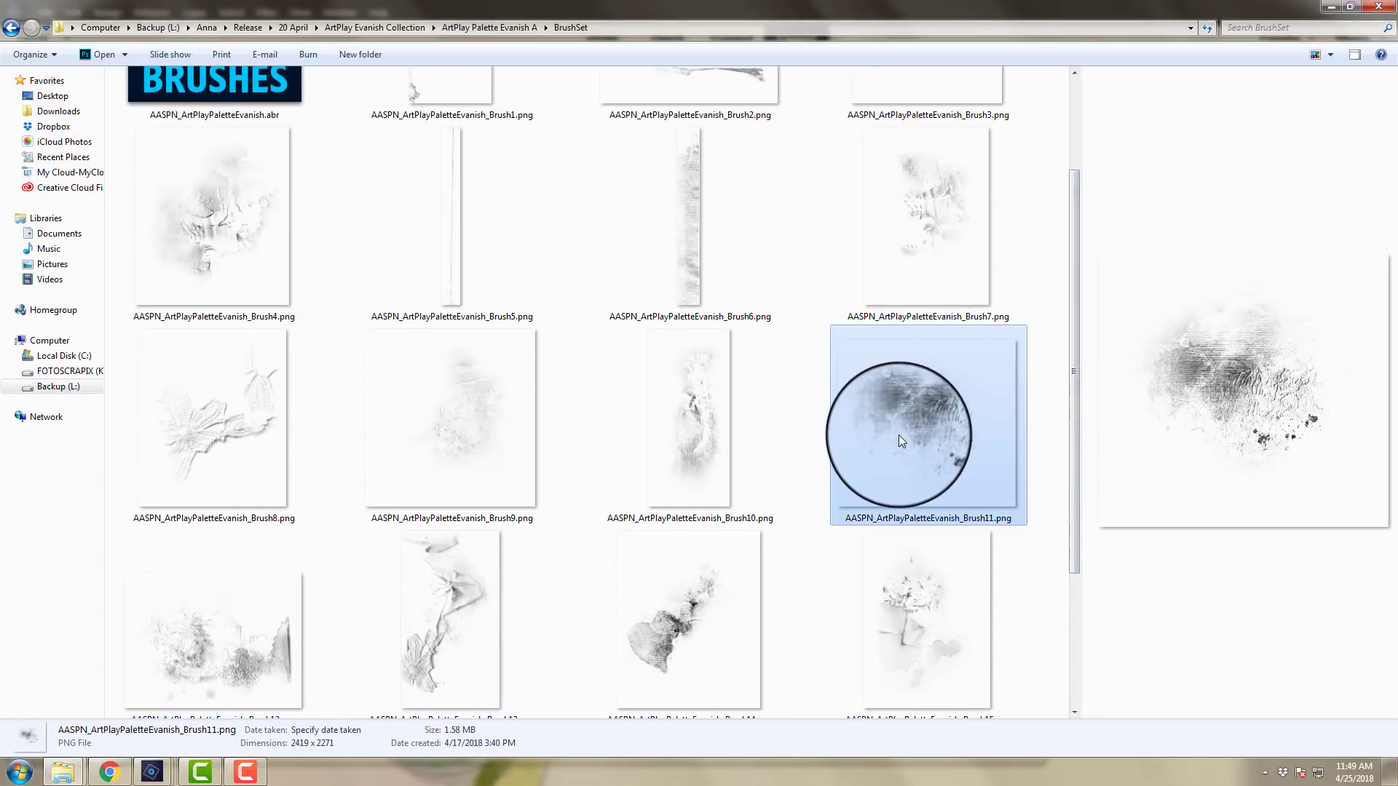
left_click_drag(1072, 377, 1073, 297)
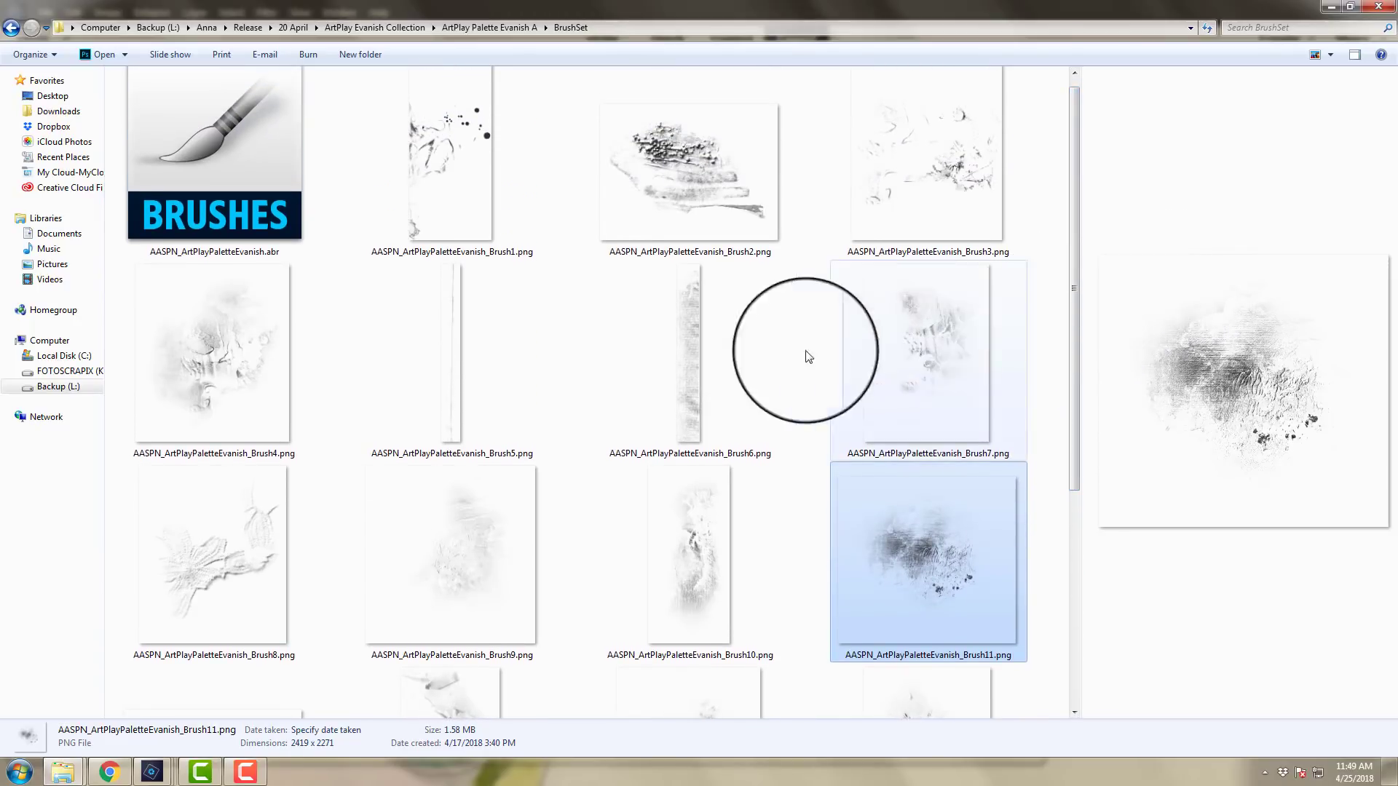
left_click(687, 389)
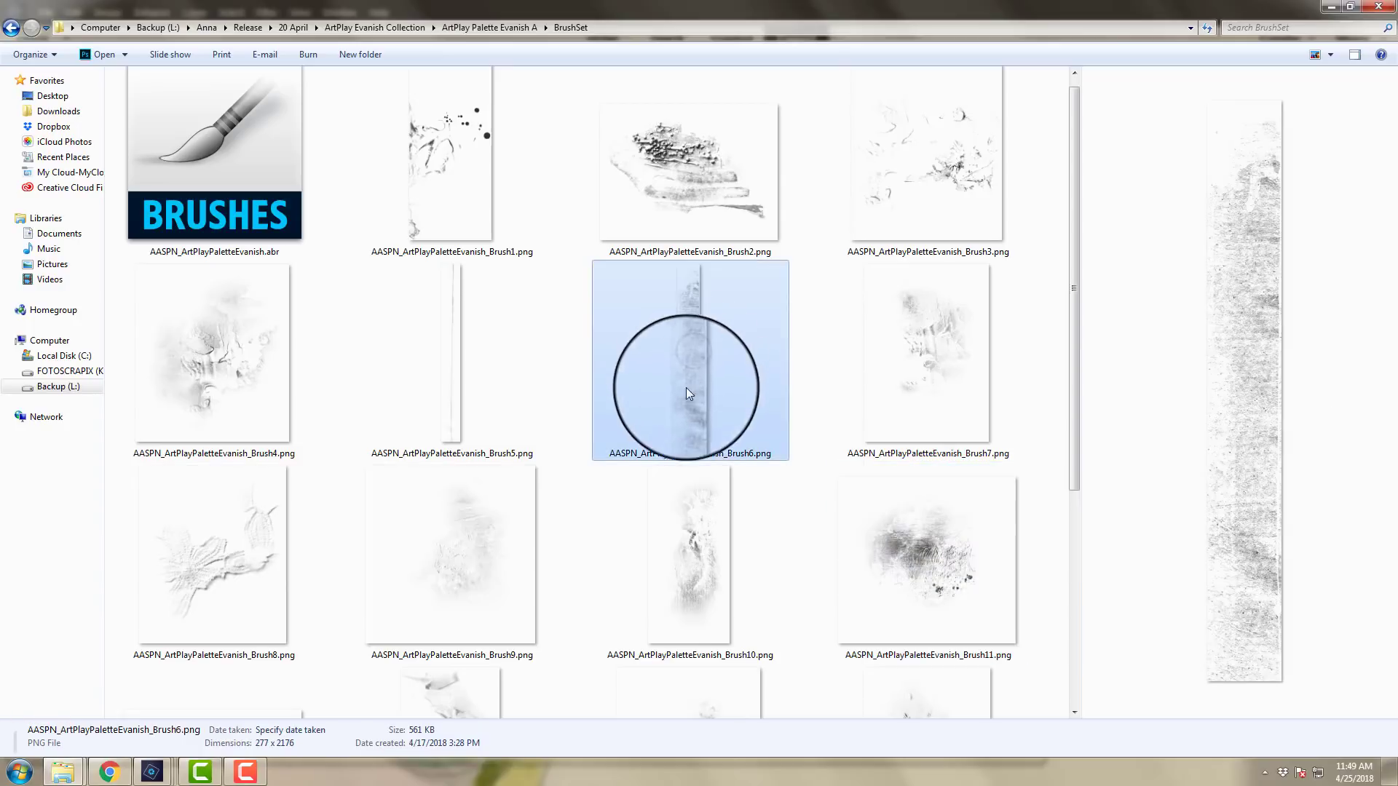
mouse_move(686, 387)
left_mouse_down()
mouse_move(675, 406)
mouse_move(452, 368)
left_mouse_up()
left_click(452, 368)
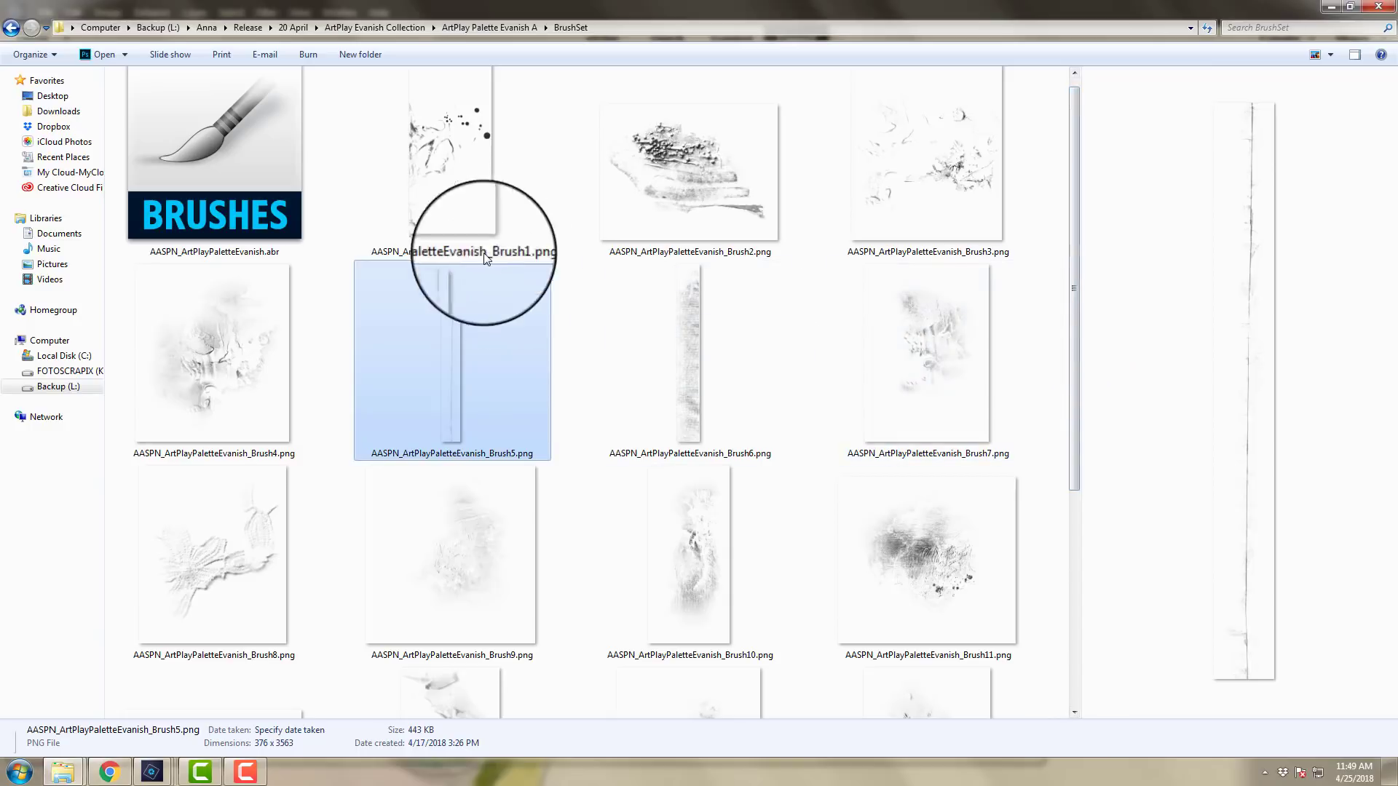
left_click(452, 196)
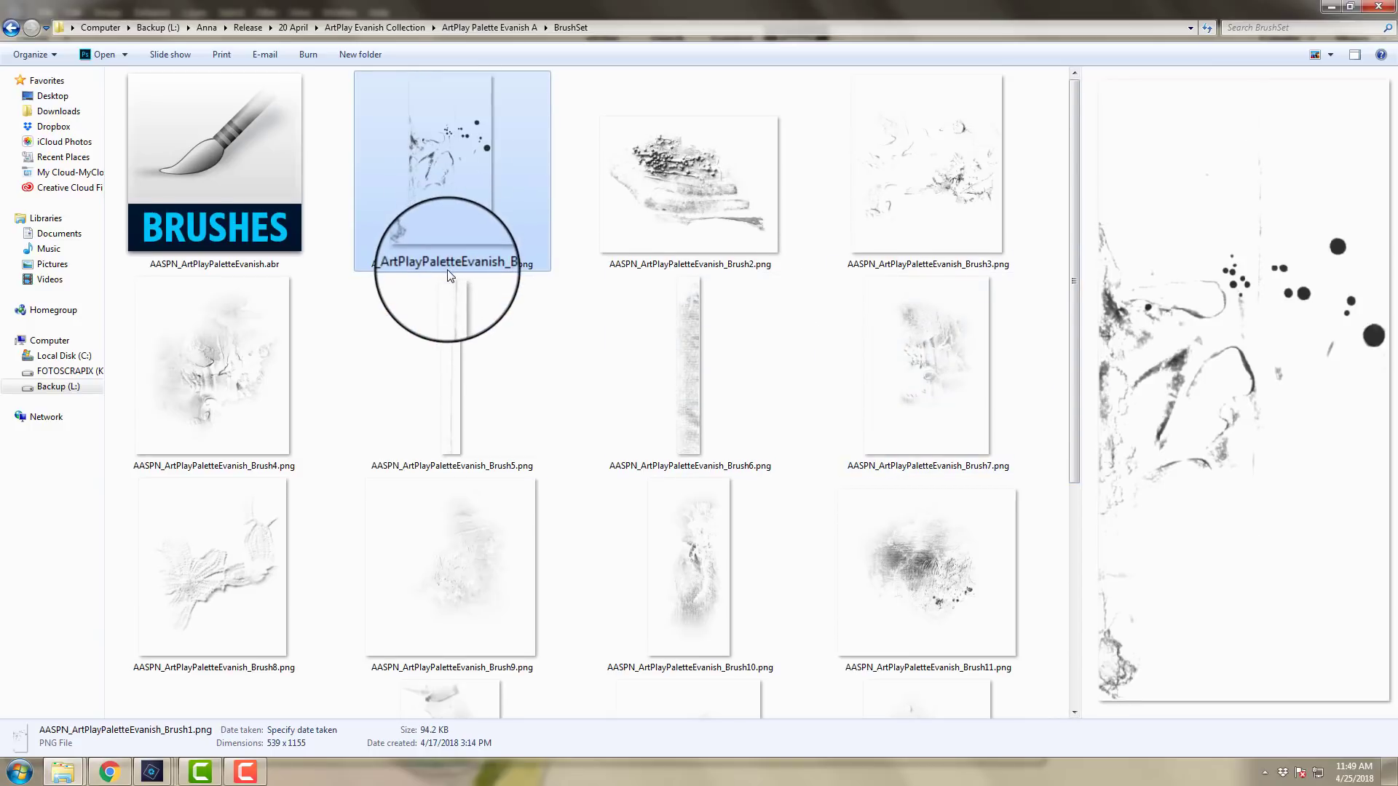
Step: Open the Elements folder of ArtPlay Palette Evanish A and display its contents as extra large icons
left_click(509, 28)
double_click(485, 187)
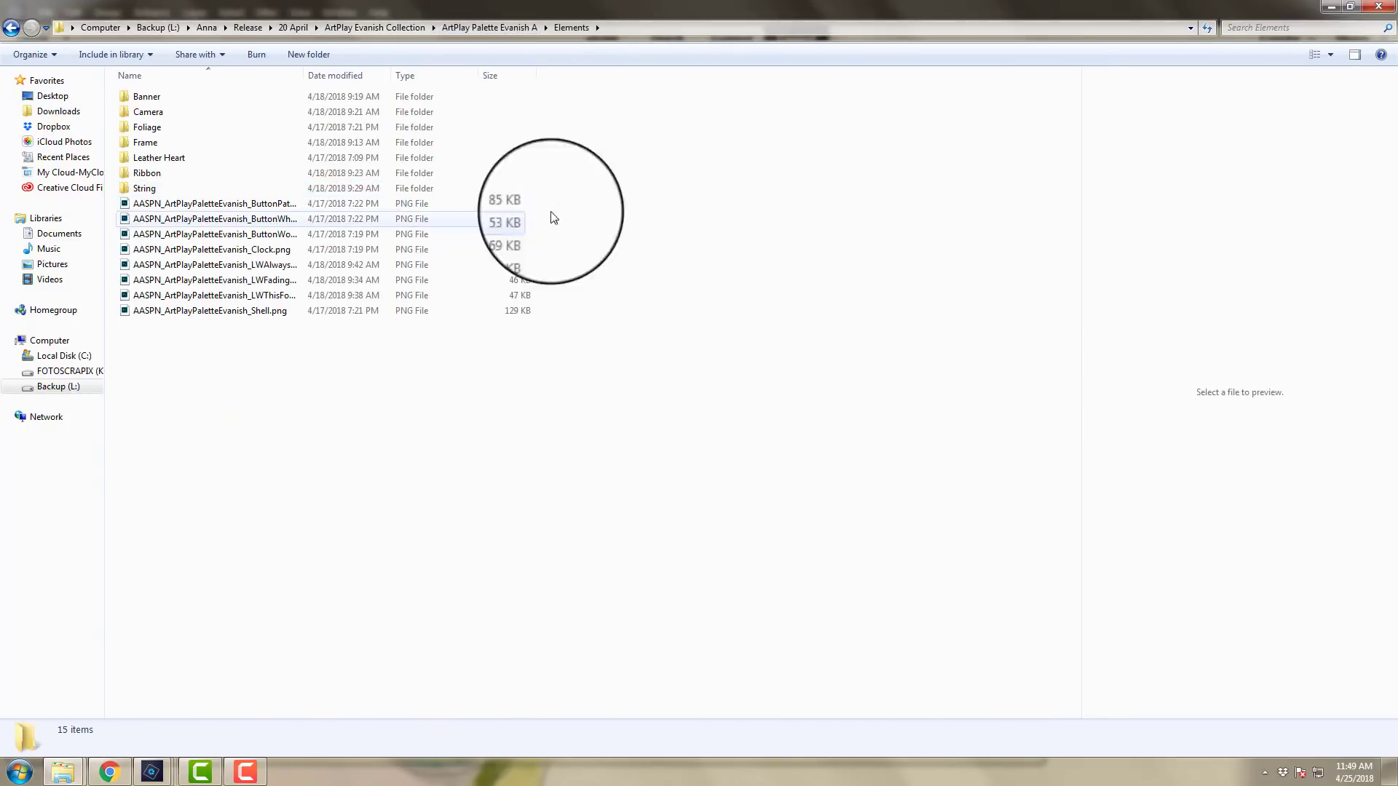
left_click(1331, 54)
left_click(1343, 41)
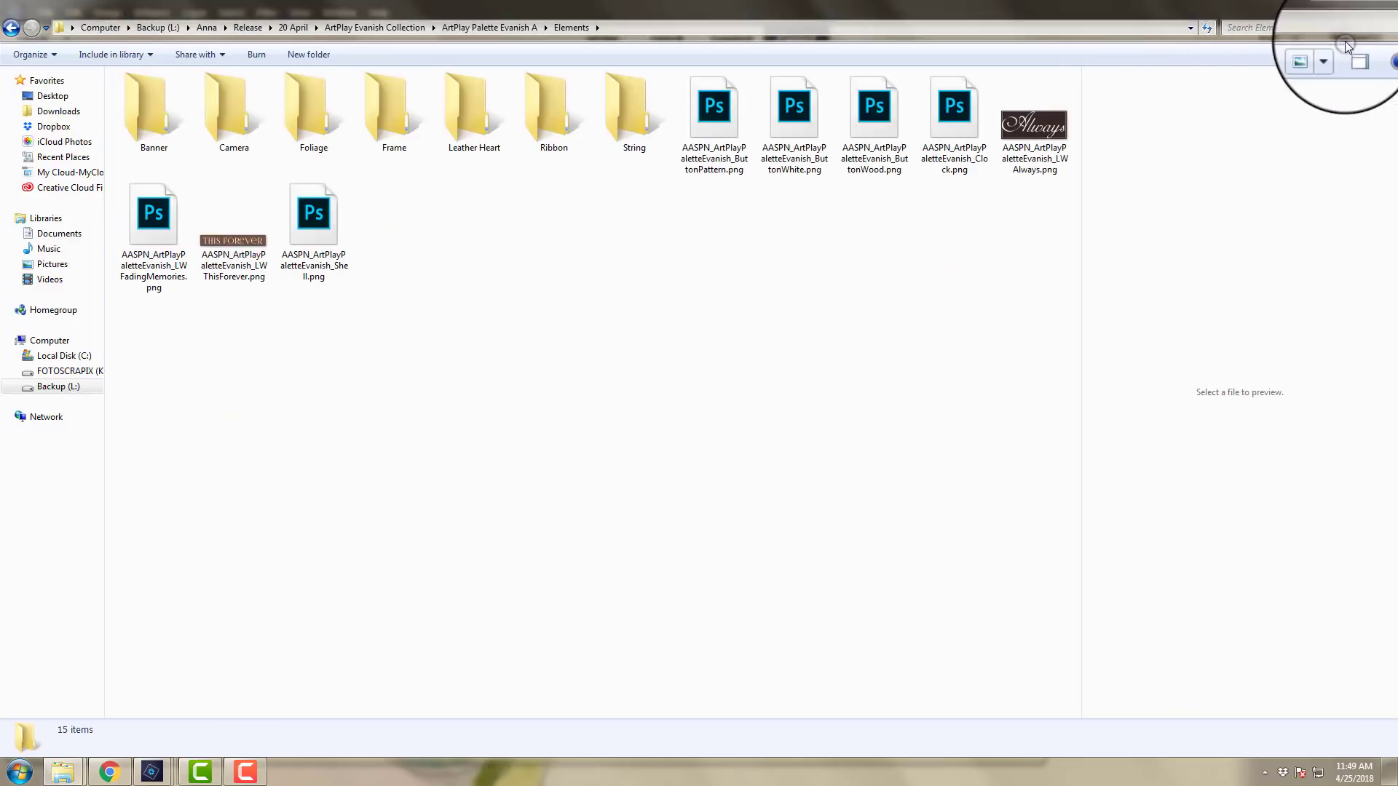
left_click(1332, 58)
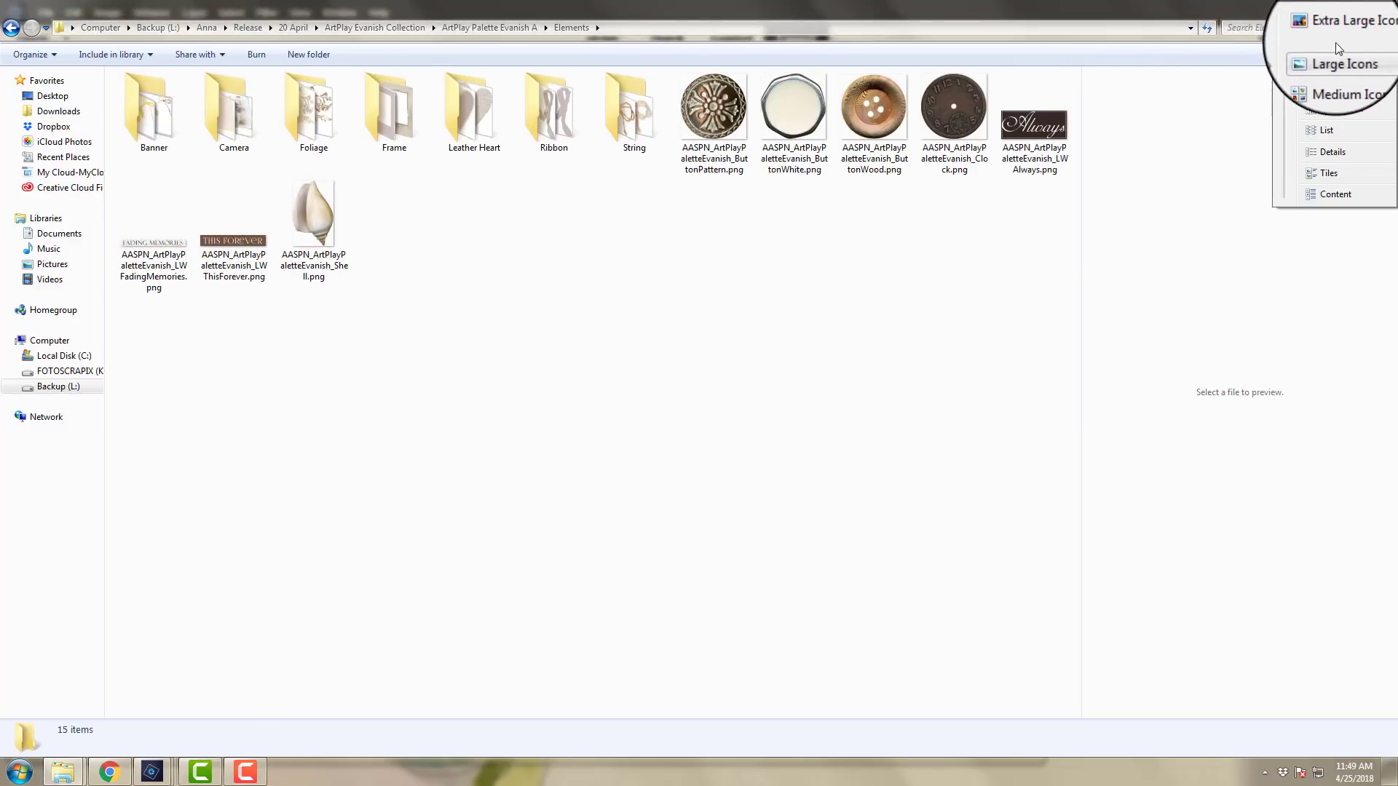
left_click(1335, 29)
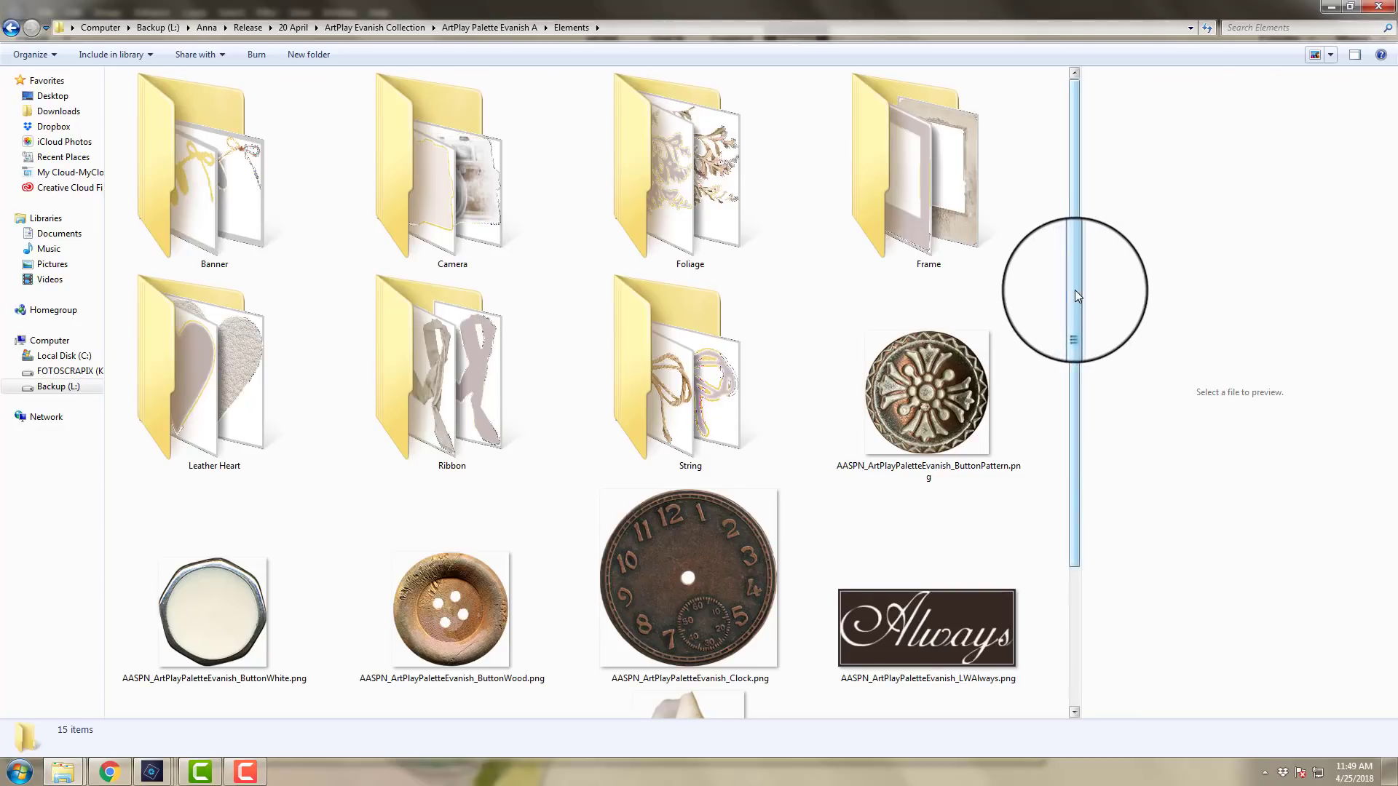
Step: Look over the Elements folder, then open its Camera subfolder and preview the CameraB PNG
left_click_drag(1077, 295, 1087, 395)
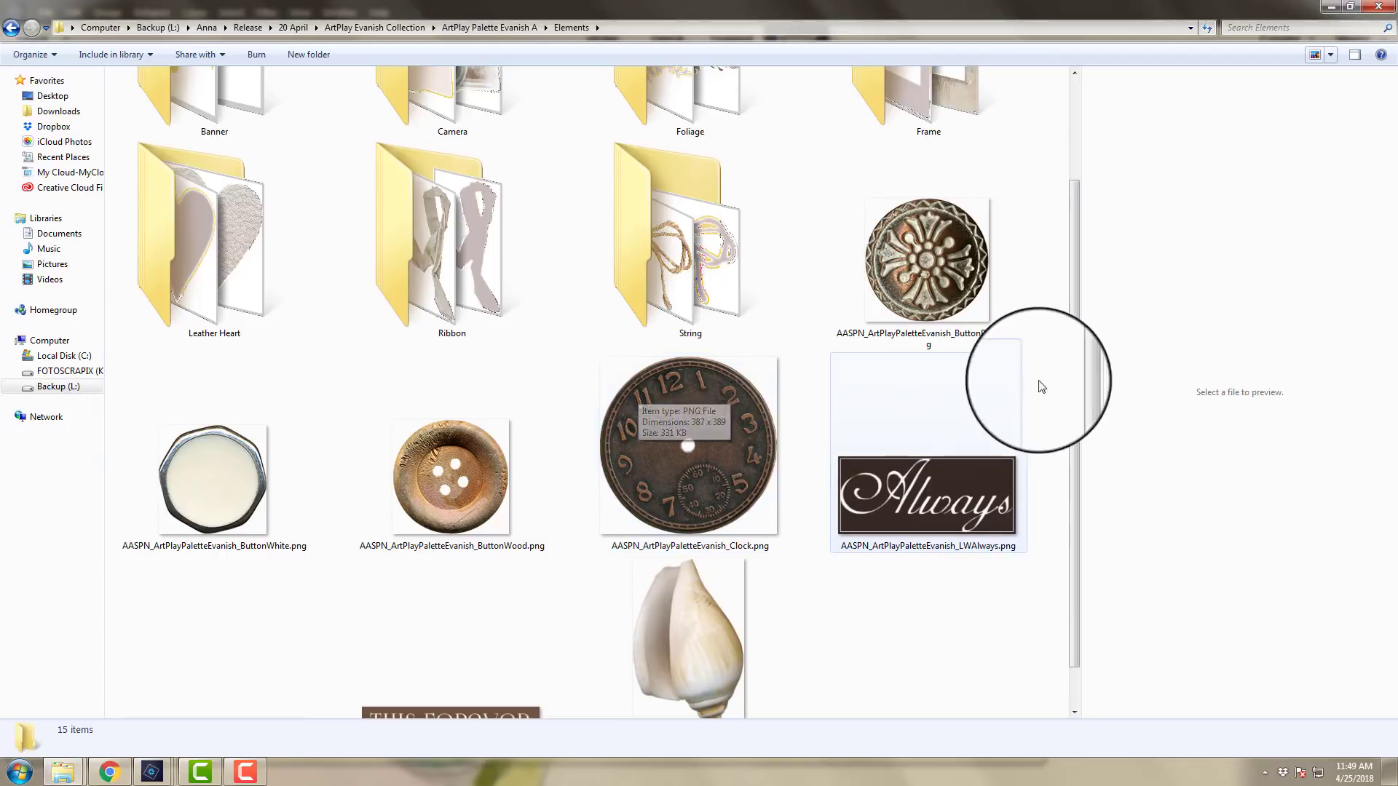
left_click_drag(1077, 356, 1067, 232)
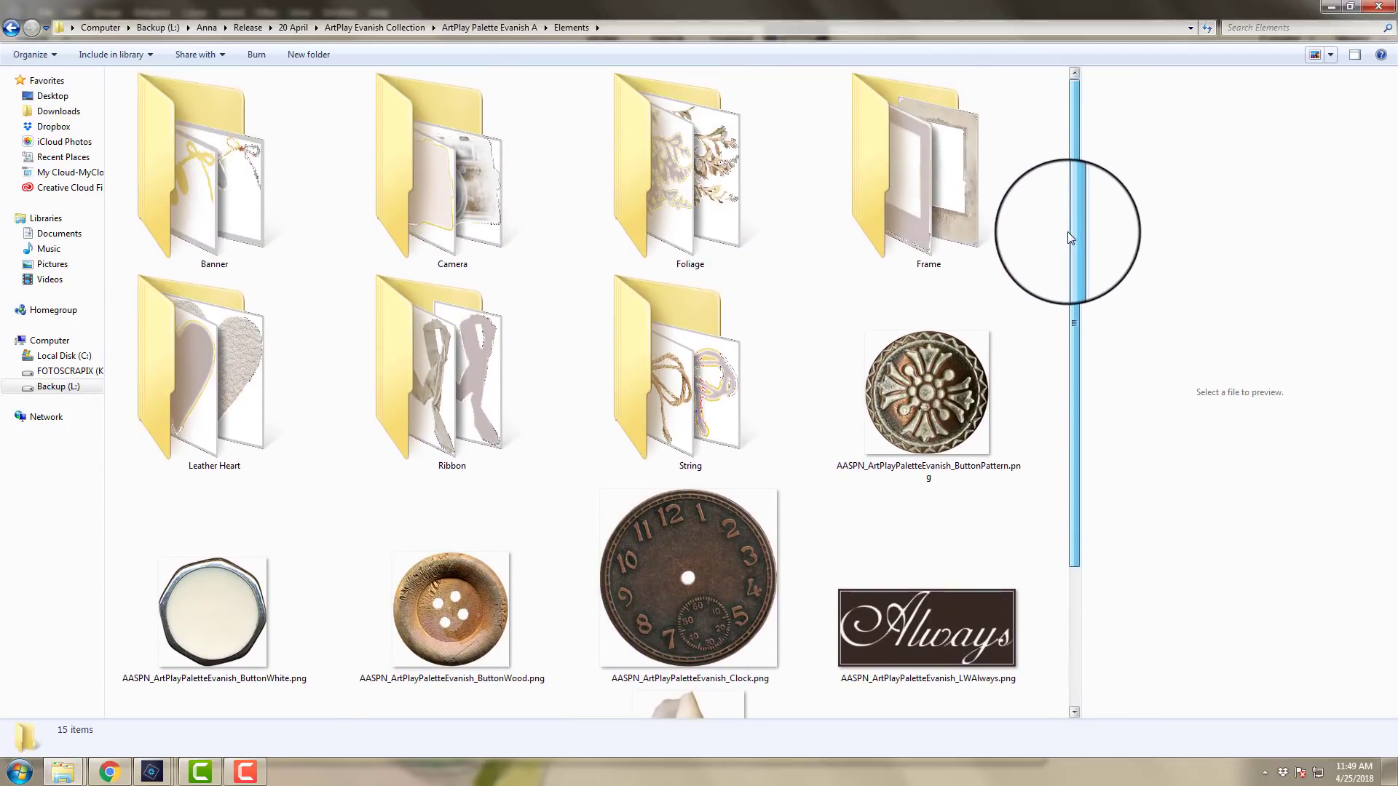
double_click(470, 179)
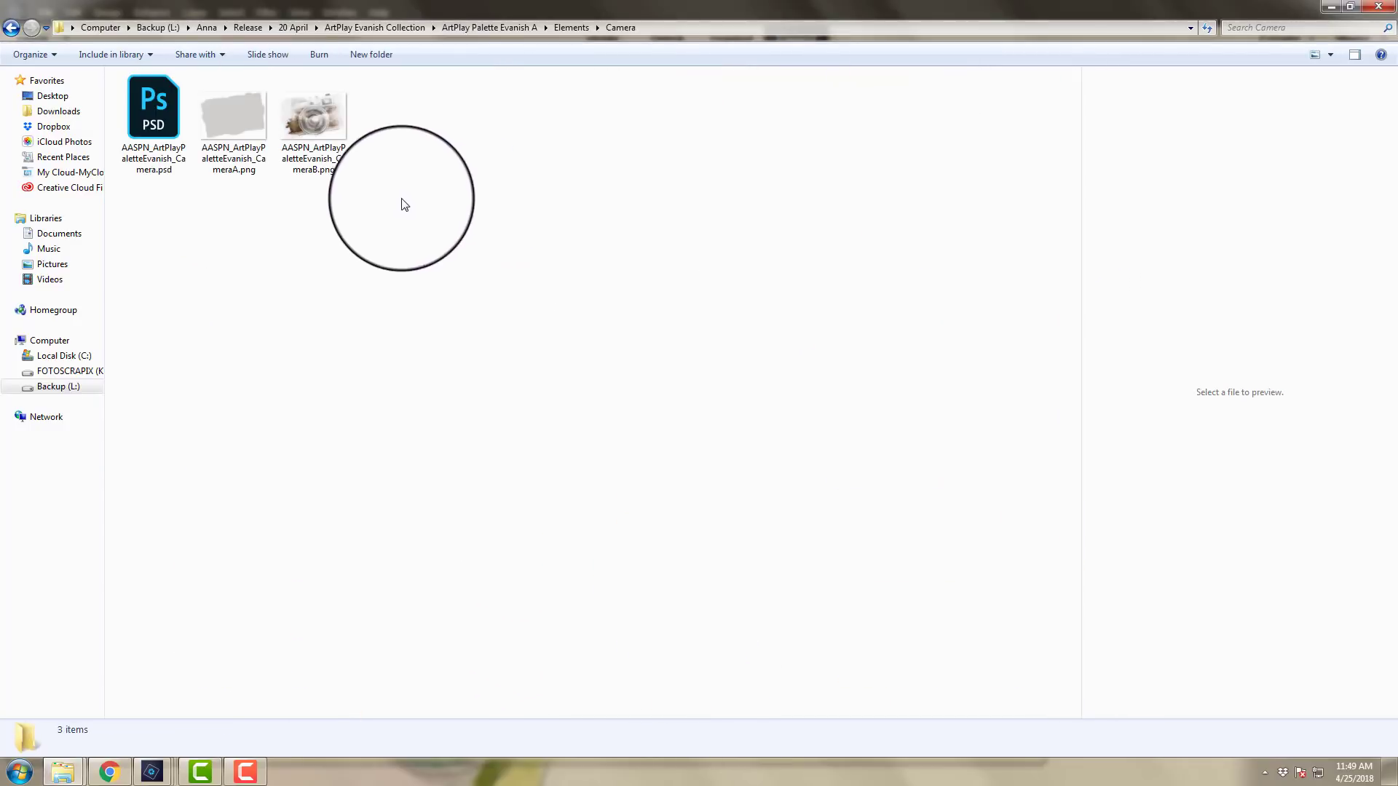
left_click(320, 128)
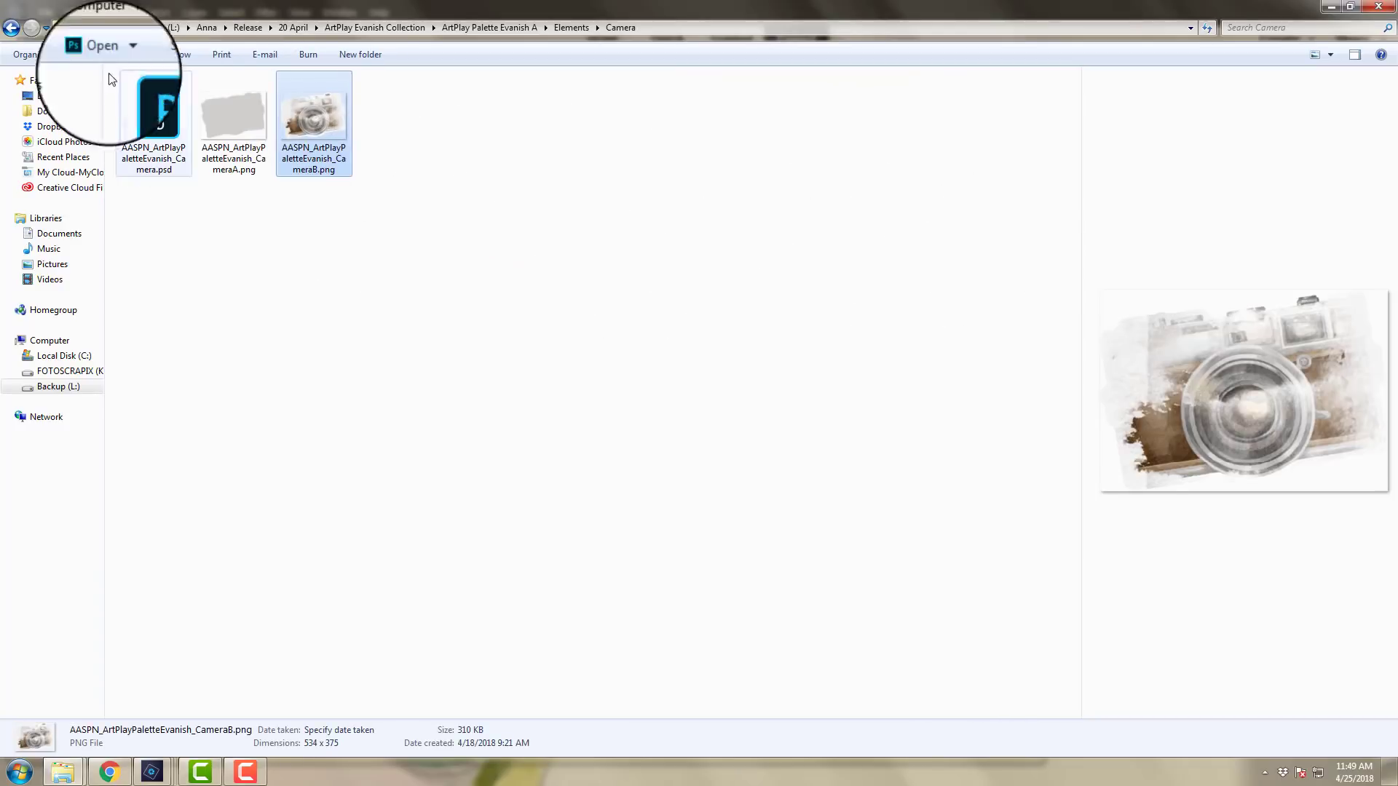
Step: Return to the Elements folder, open the Foliage subfolder and preview the FoliageB PNG
left_click(11, 28)
left_click(691, 185)
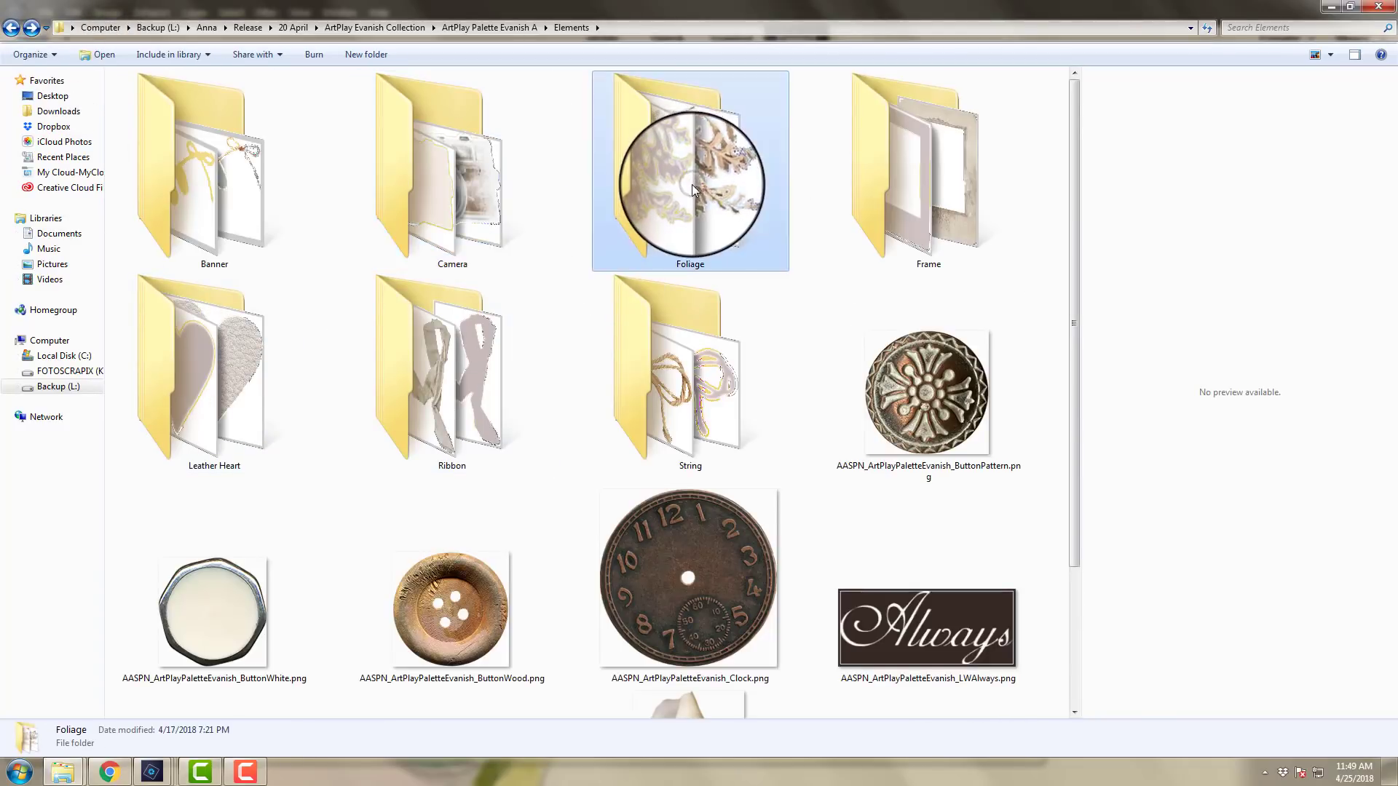
double_click(692, 185)
left_click(338, 118)
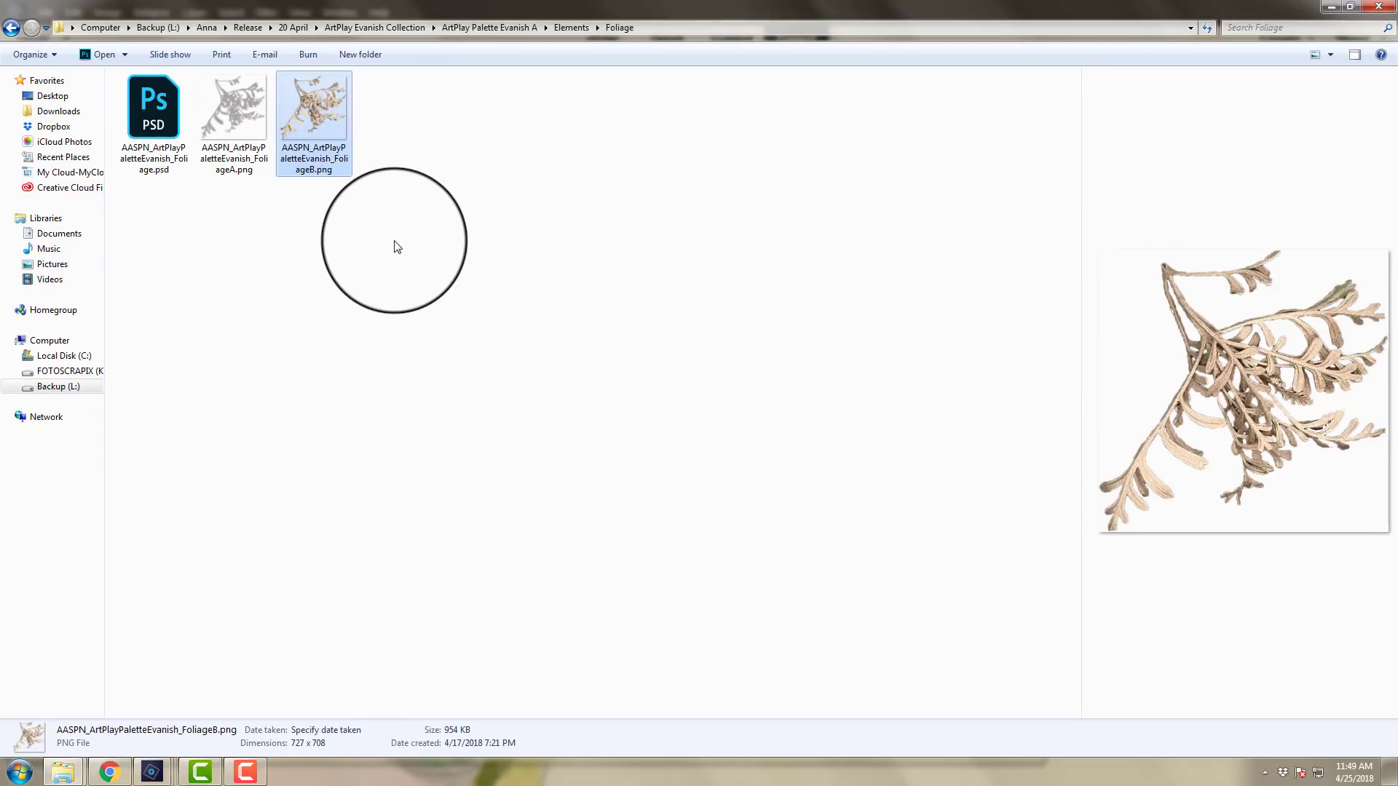
Step: Open the Paperie folder of ArtPlay Palette Evanish A and display its contents as extra large icons
left_click(516, 27)
double_click(673, 157)
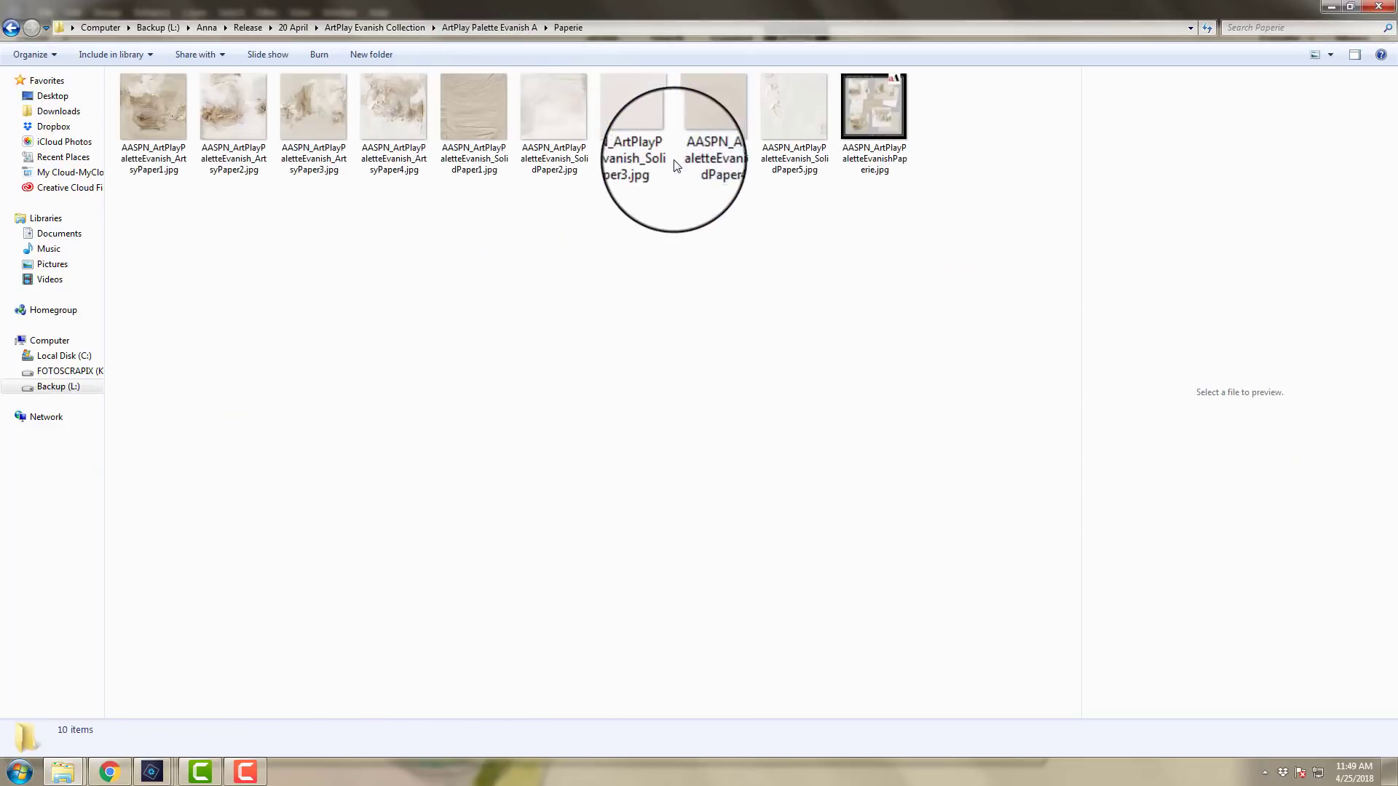
left_click(1330, 55)
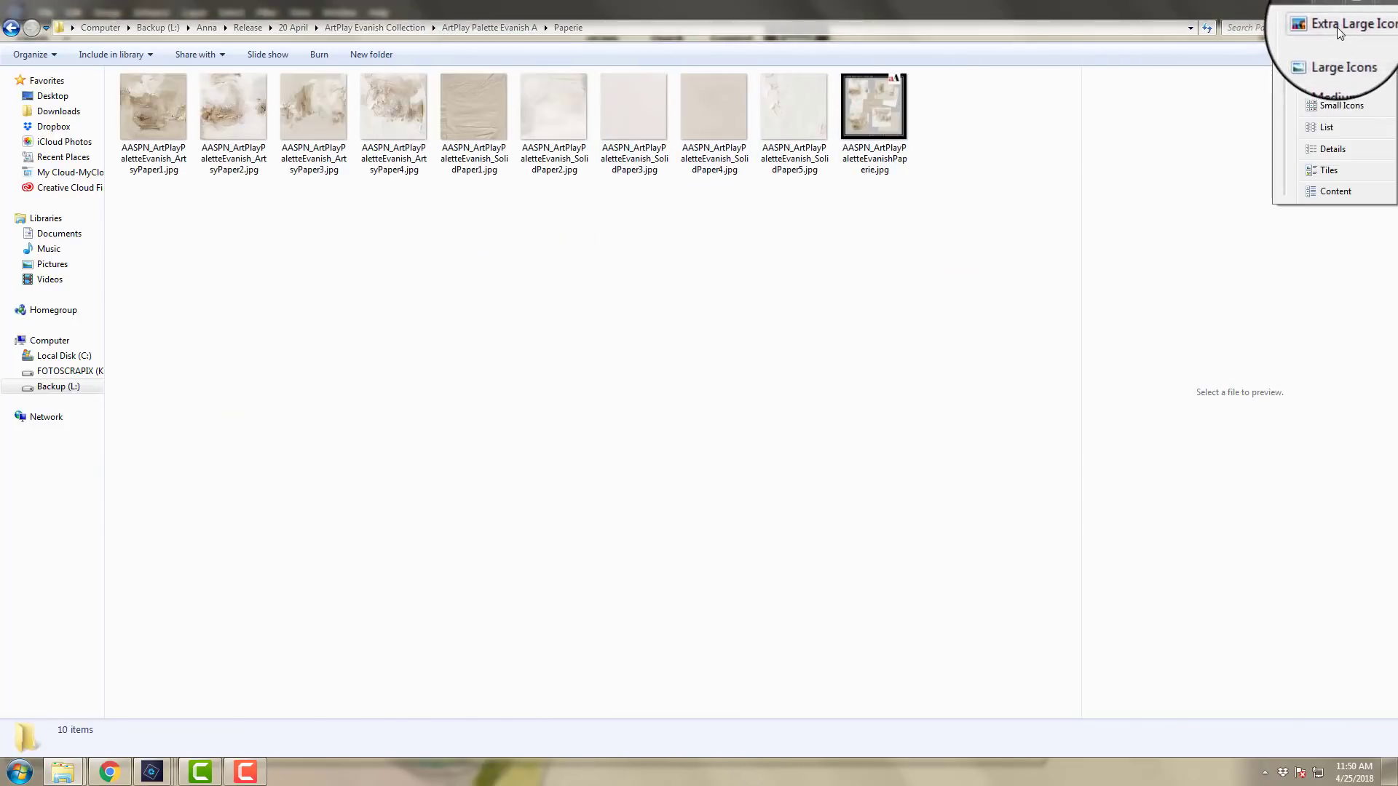
left_click(1306, 16)
Step: Enlarge the preview area and preview ArtsyPaper1 through ArtsyPaper4 in turn
left_click(229, 188)
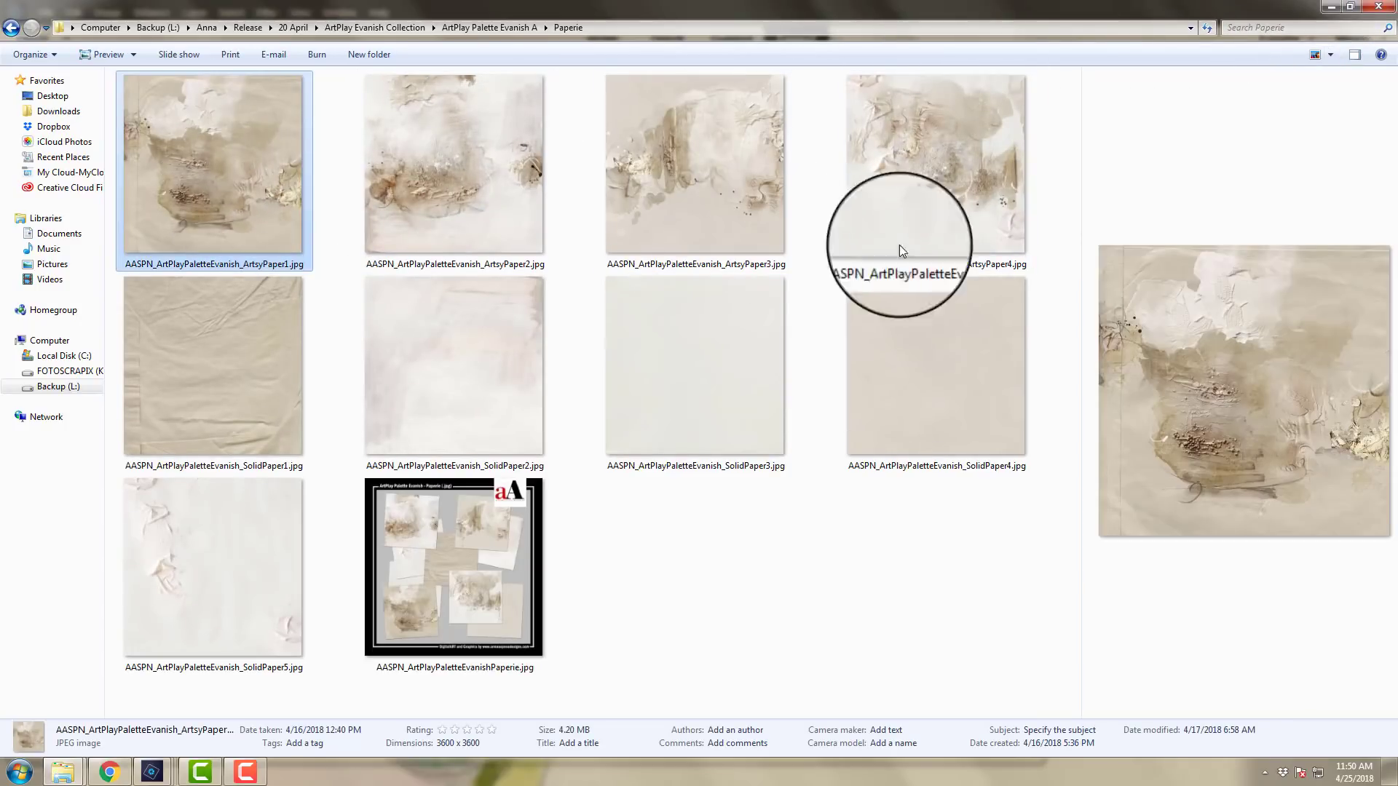
left_click_drag(1081, 262, 811, 306)
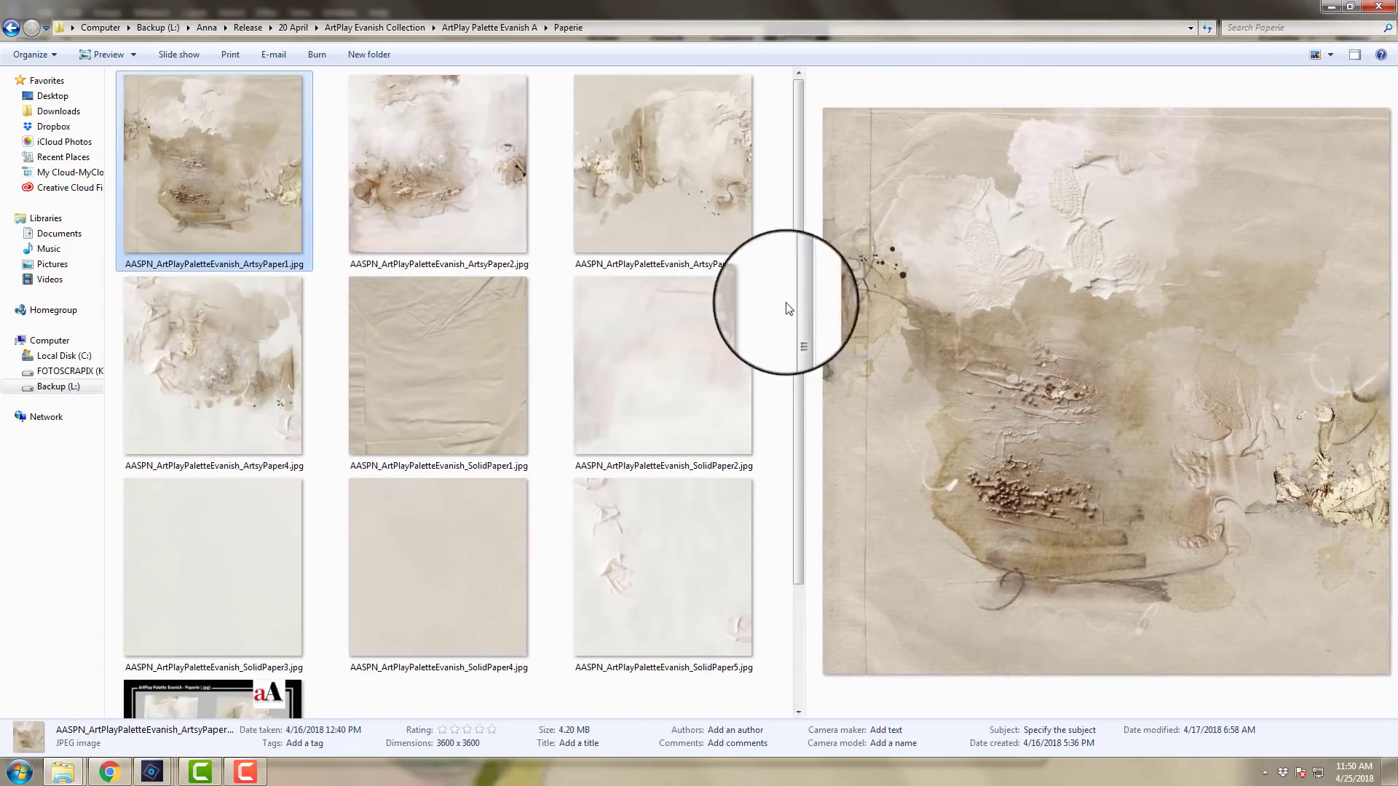
left_click(466, 233)
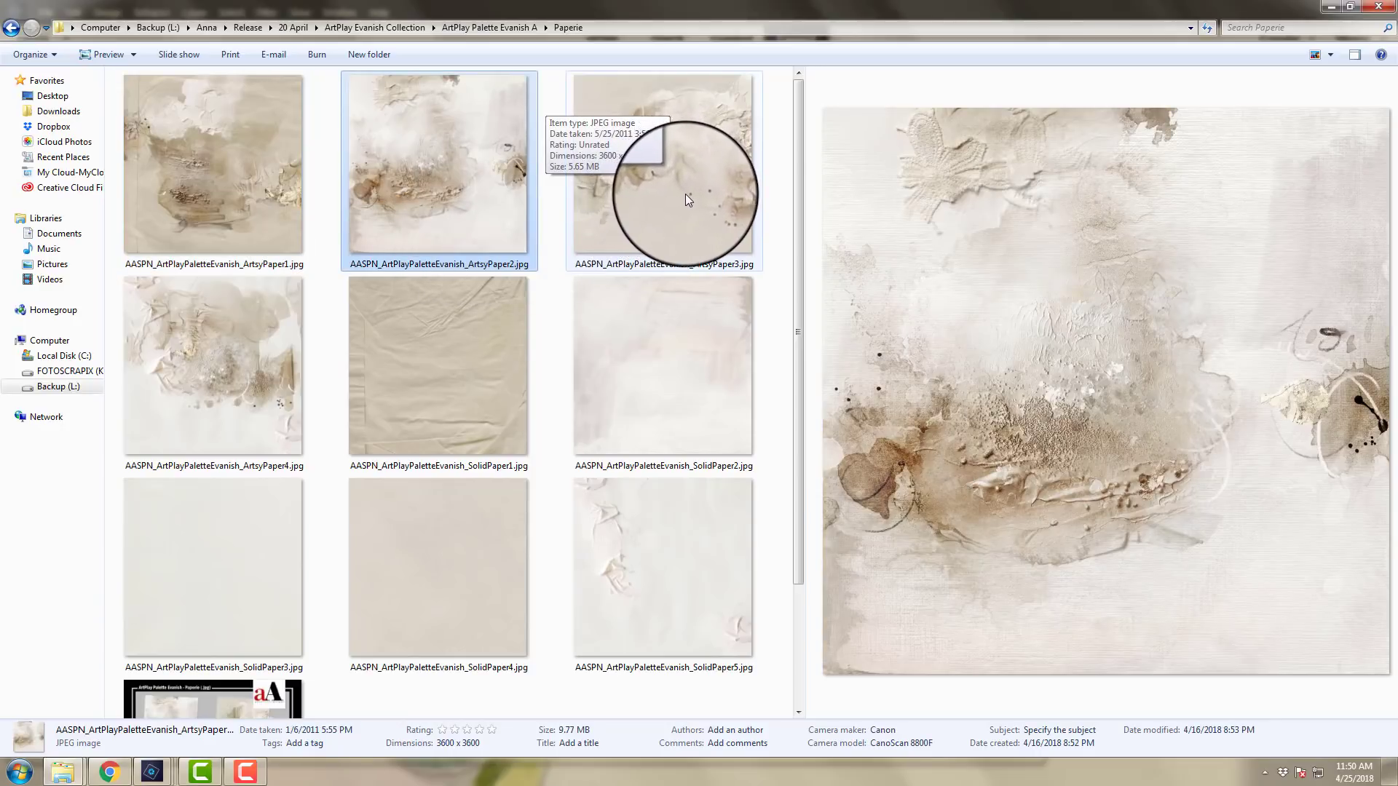
left_click(675, 196)
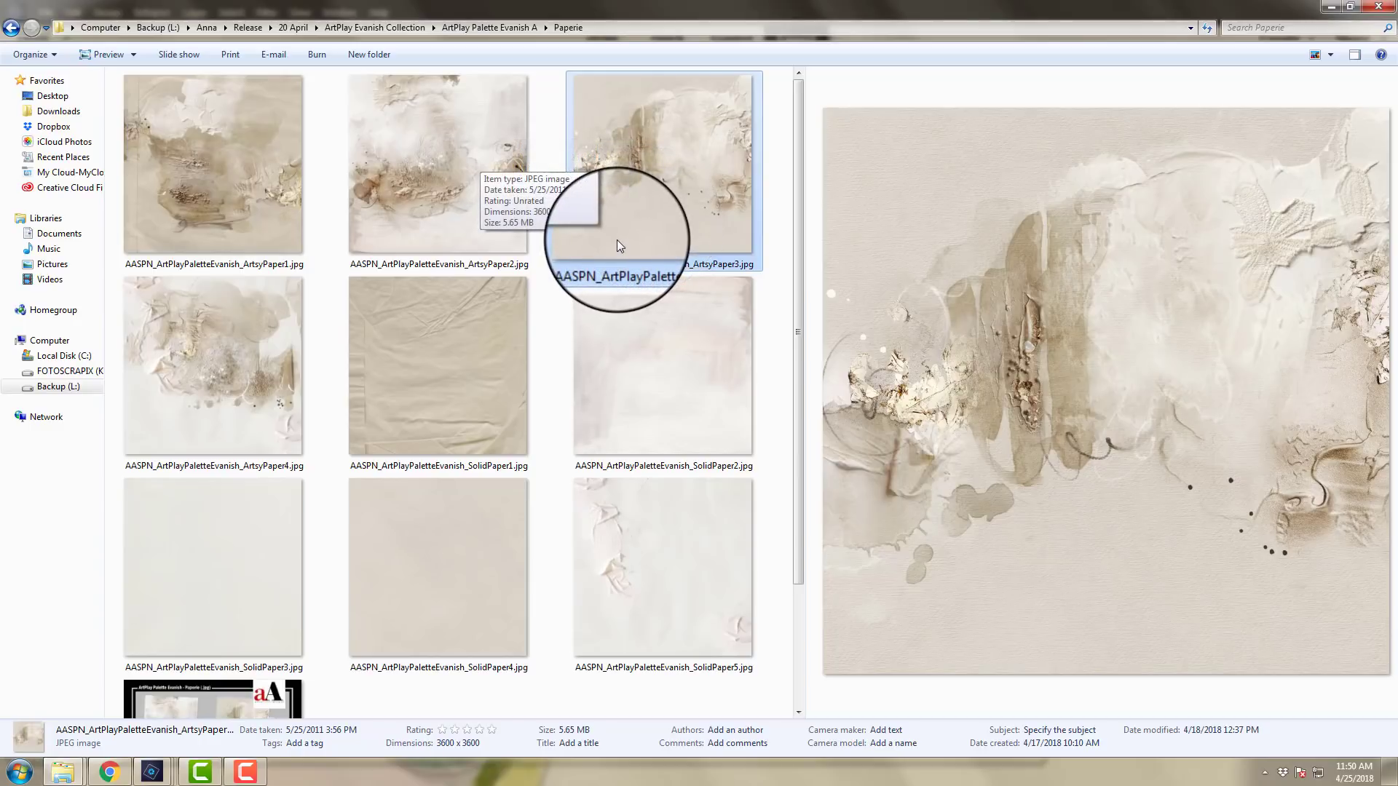
left_click(249, 371)
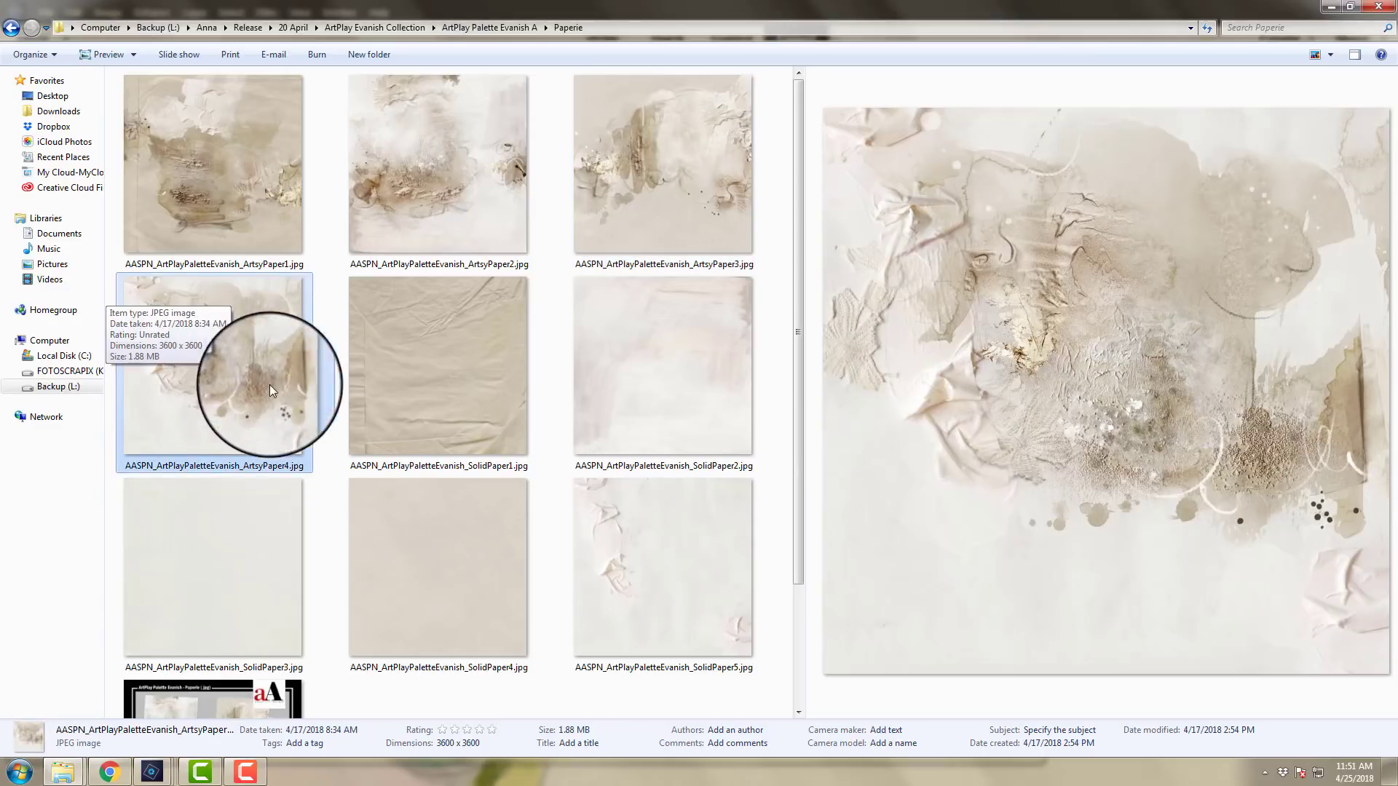
Step: Preview the solid papers SolidPaper1, SolidPaper2, SolidPaper5, SolidPaper4 and SolidPaper3
left_click(404, 373)
left_click(736, 369)
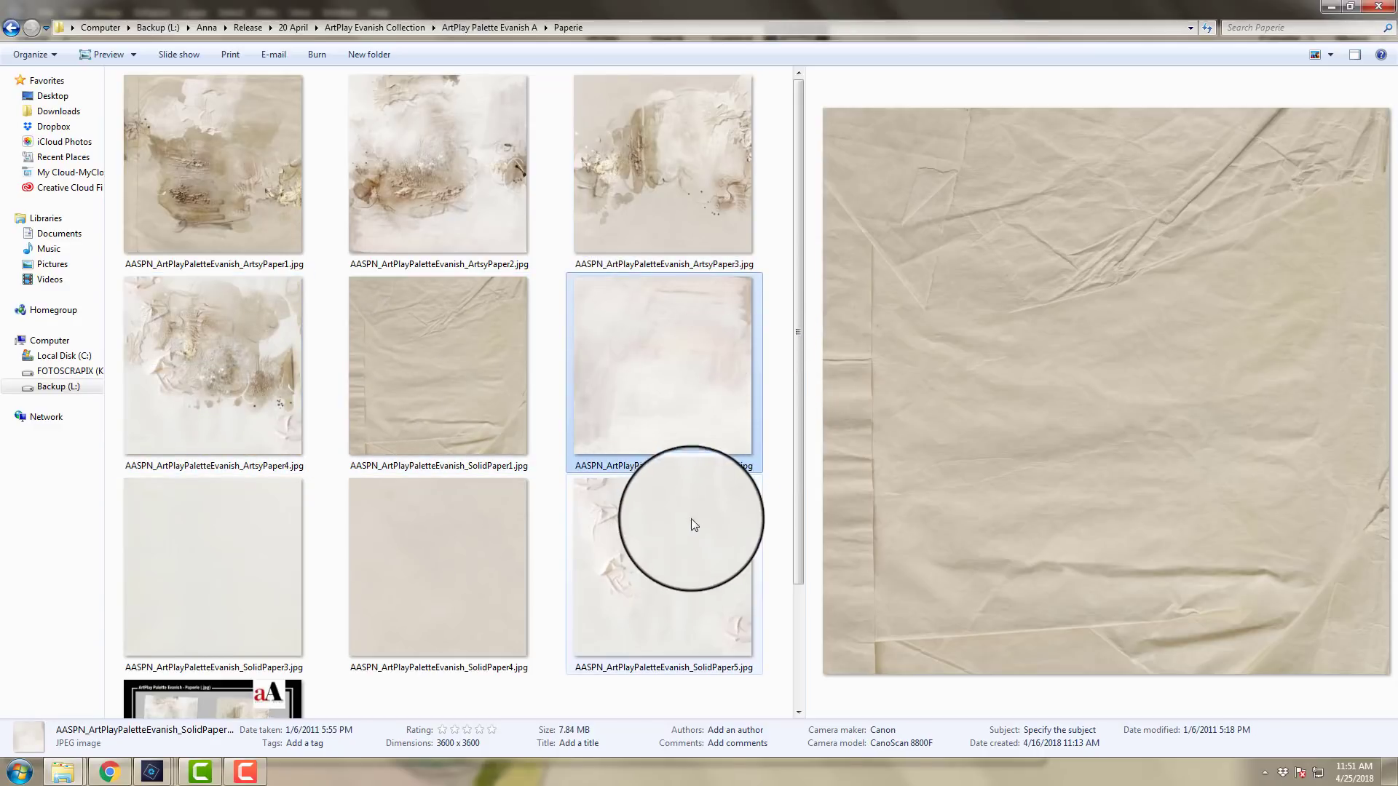
left_click(690, 523)
left_click(502, 565)
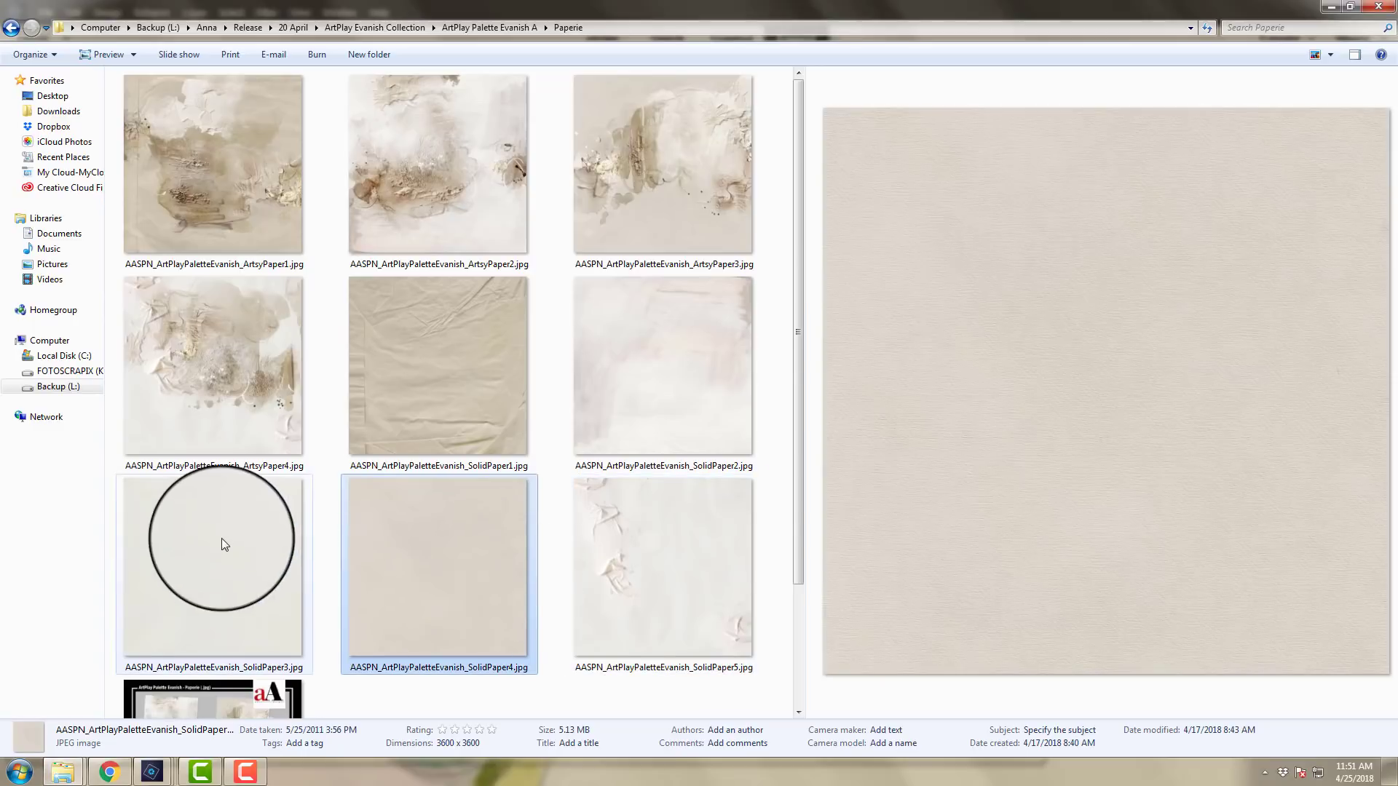
left_click(220, 538)
Step: Open the Transfers and Overlays folder in ArtPlay Palette Evanish B, show extra large icons, and preview the GoldPaint1 PNG
left_click(406, 31)
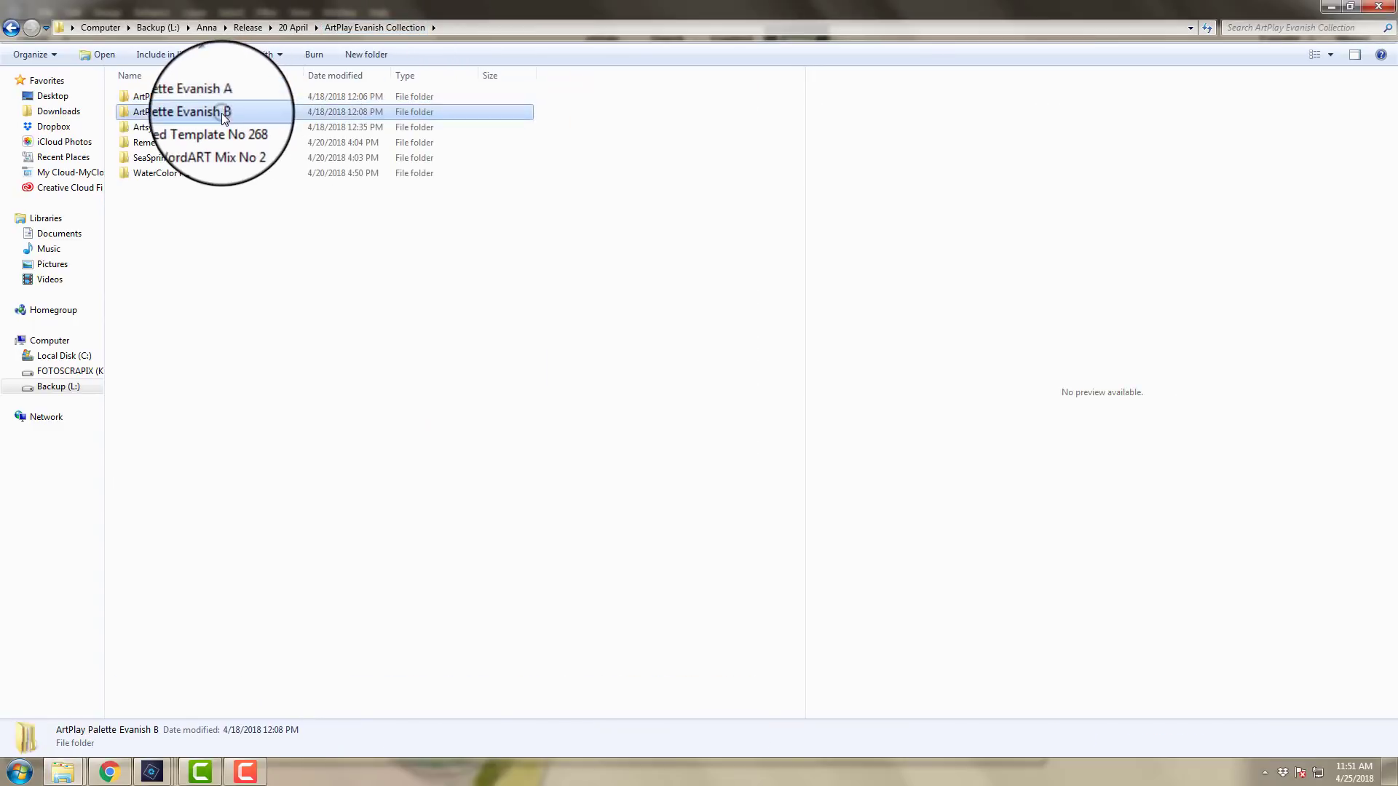
double_click(221, 112)
left_click(212, 99)
double_click(213, 99)
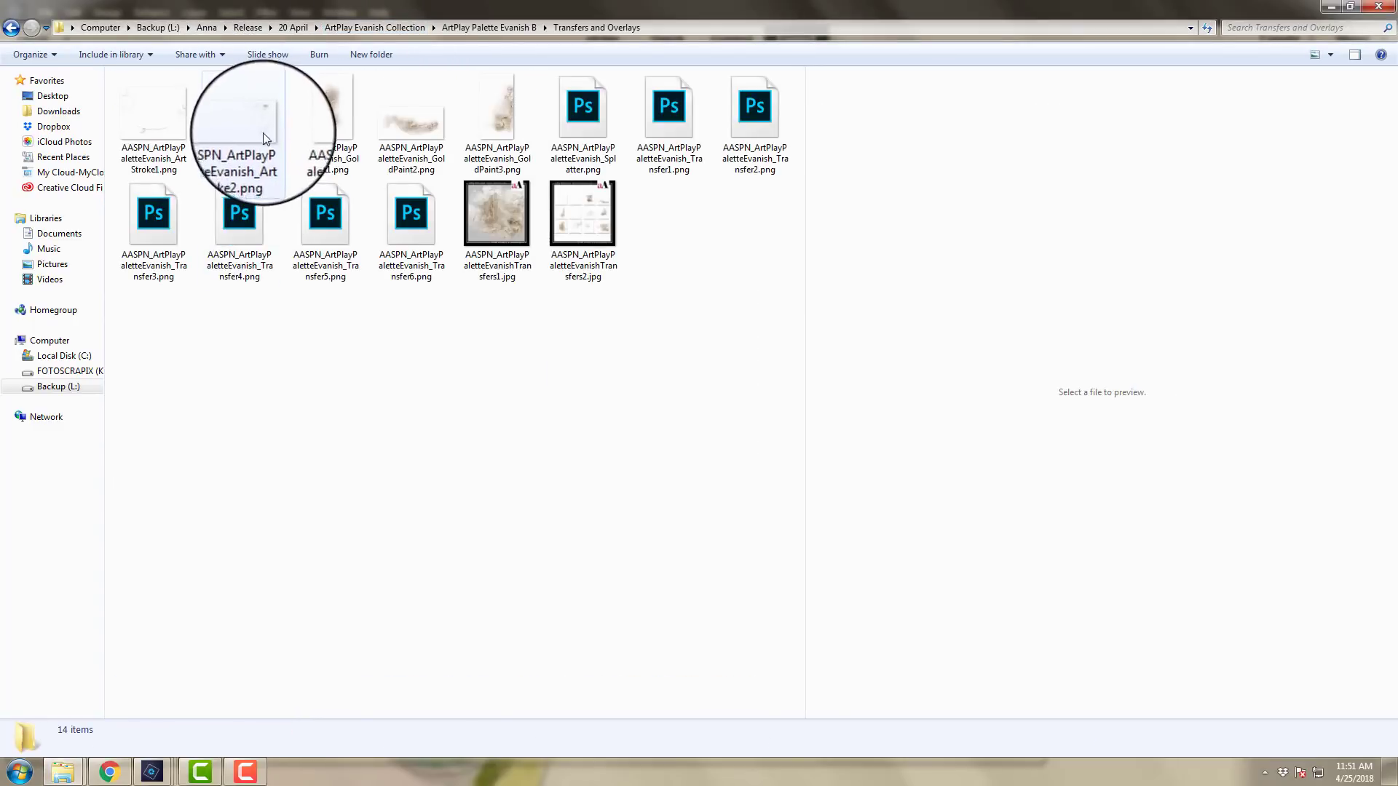
left_click(1337, 58)
left_click(1325, 53)
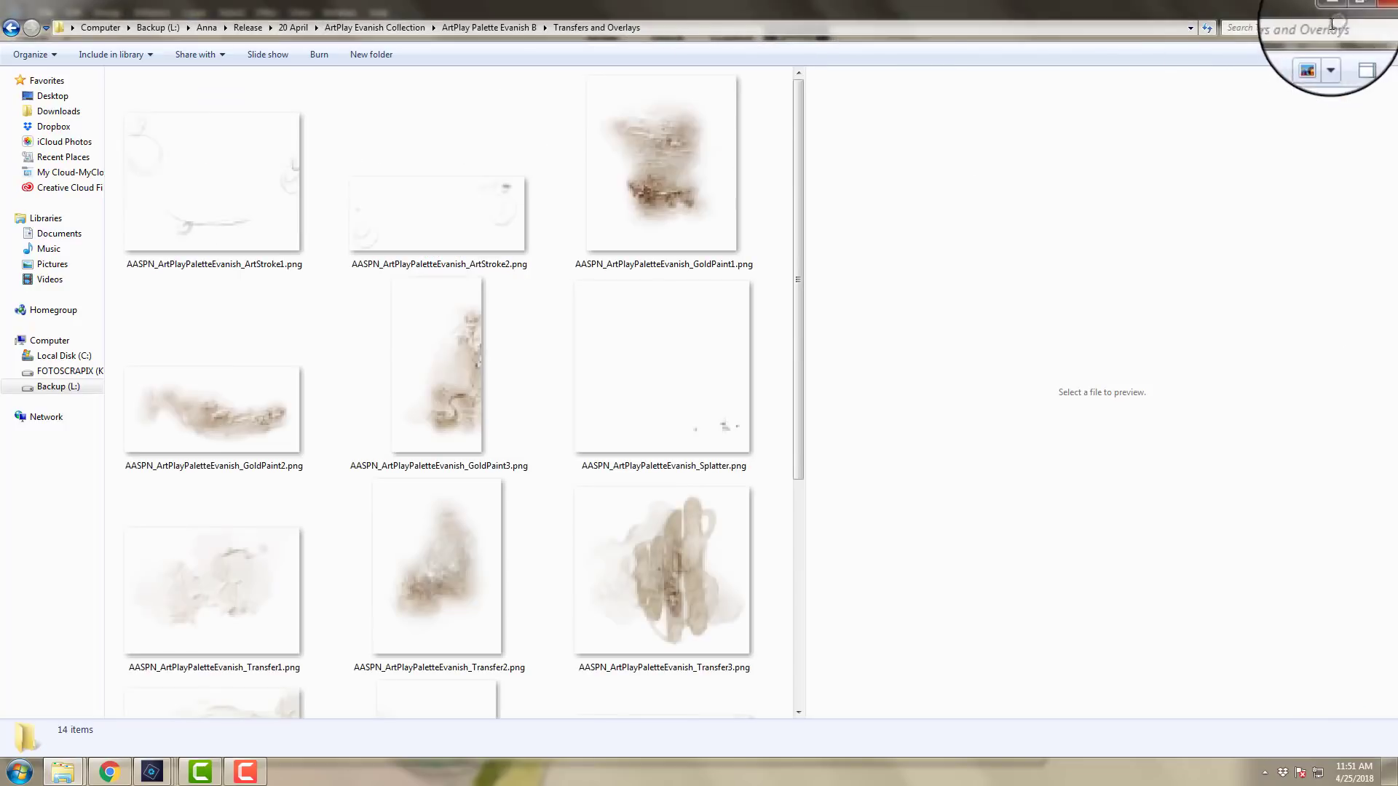
left_click(662, 207)
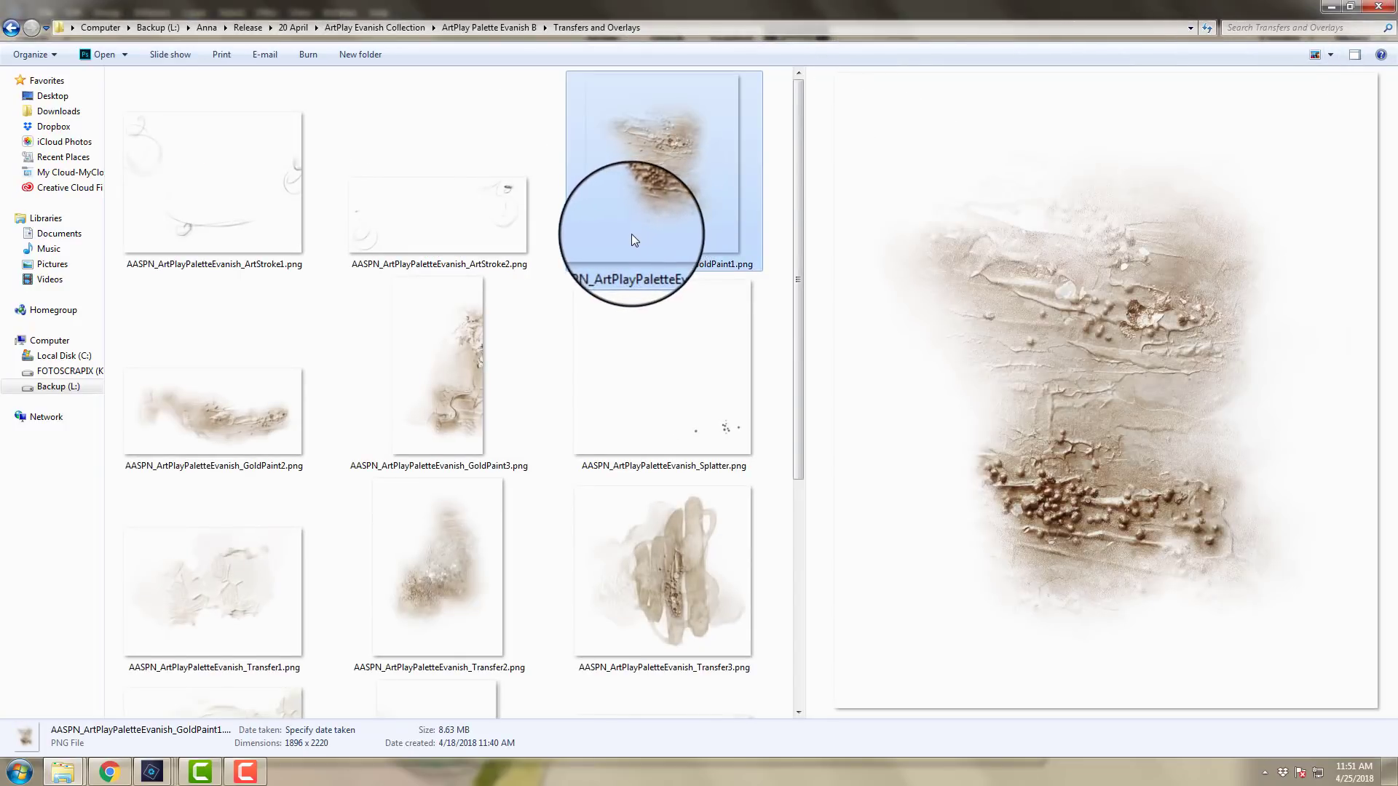
Step: Preview the GoldPaint3, GoldPaint2, Transfer2, Transfer3 and Transfer5 PNG files in the Transfers and Overlays folder
left_click(438, 364)
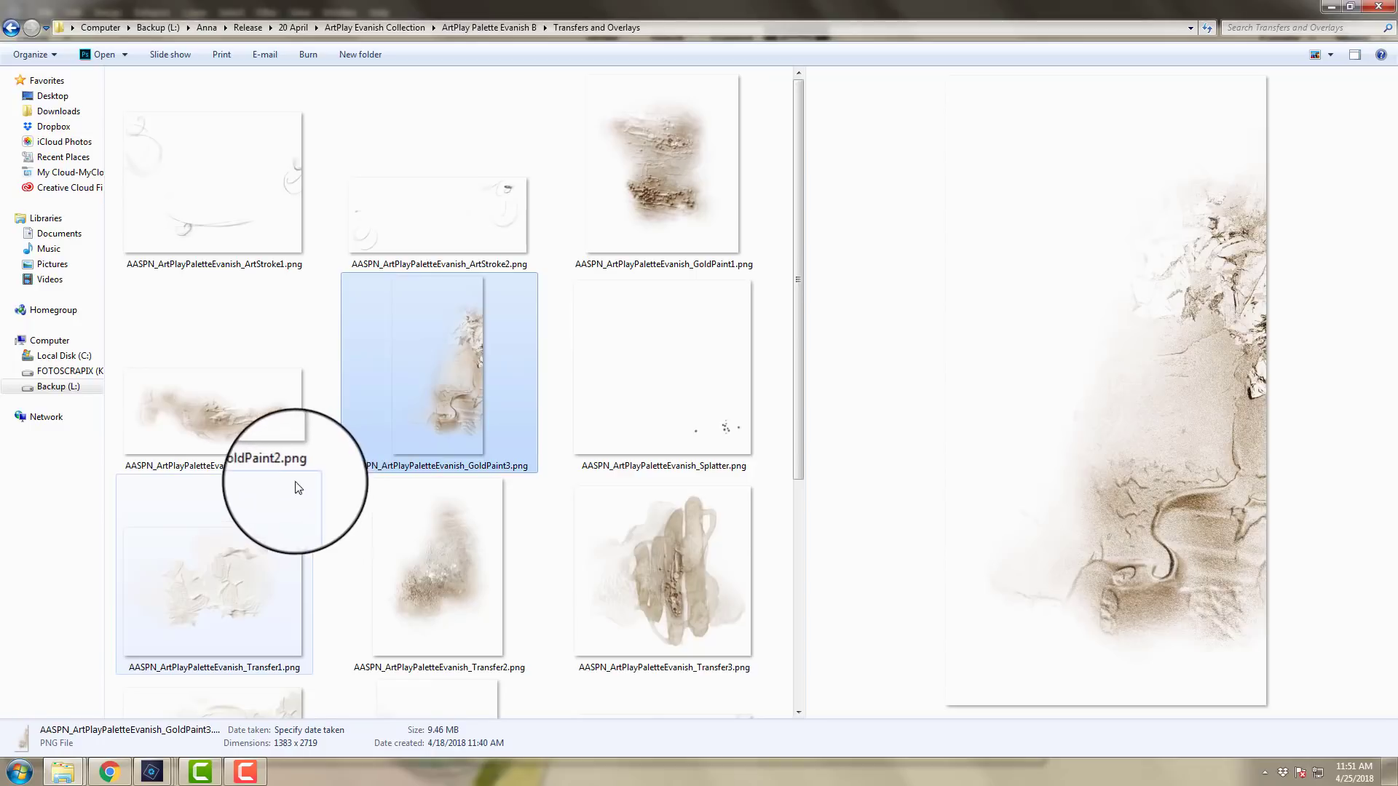
left_click(229, 406)
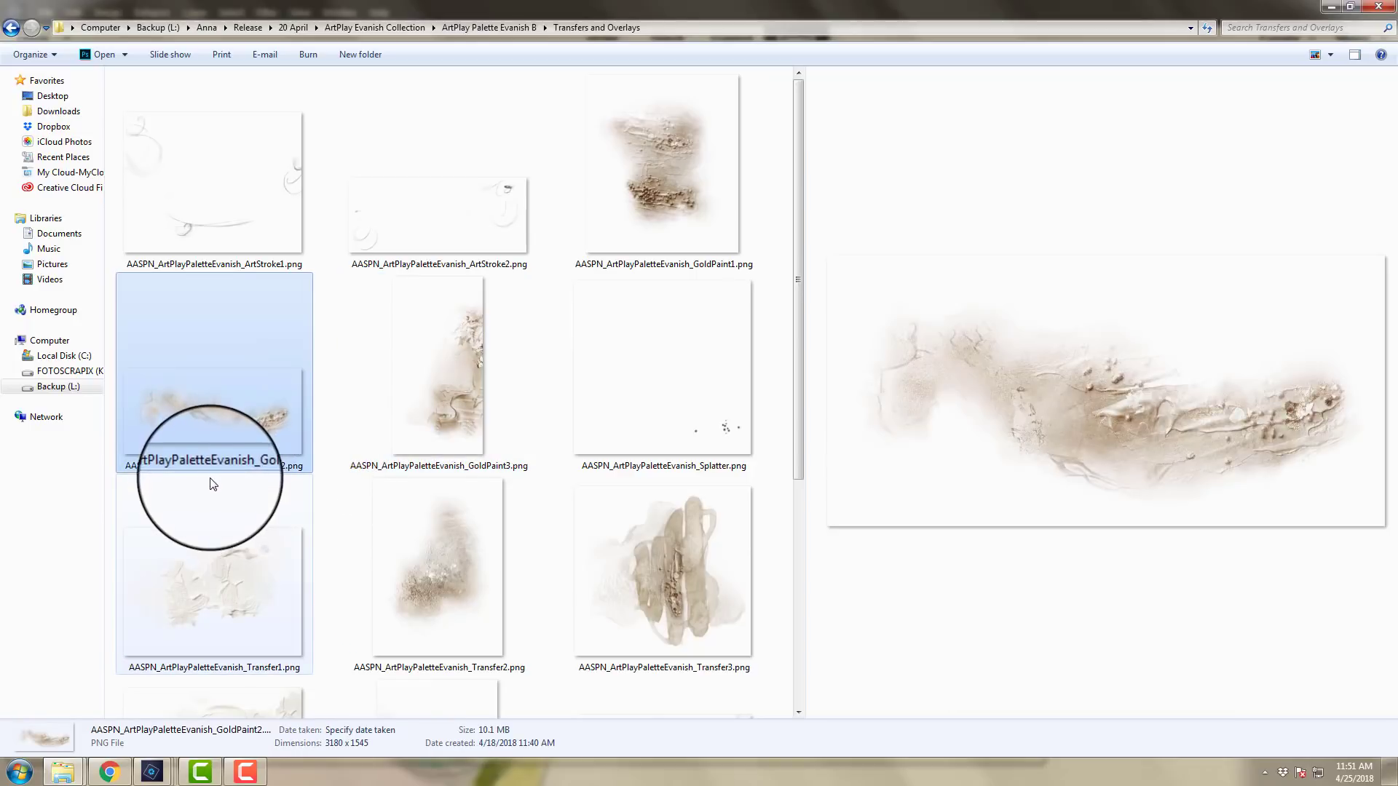
left_click(444, 582)
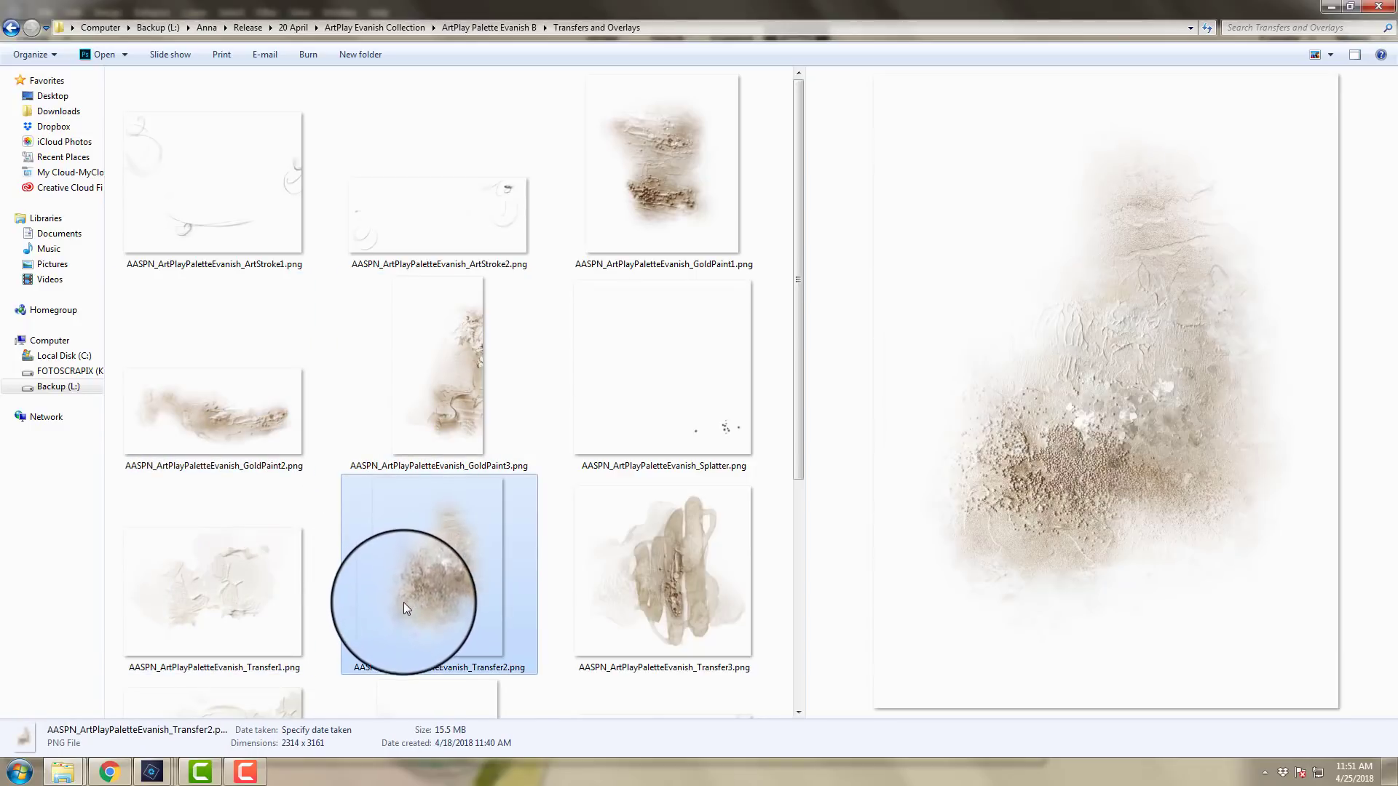
left_click(693, 587)
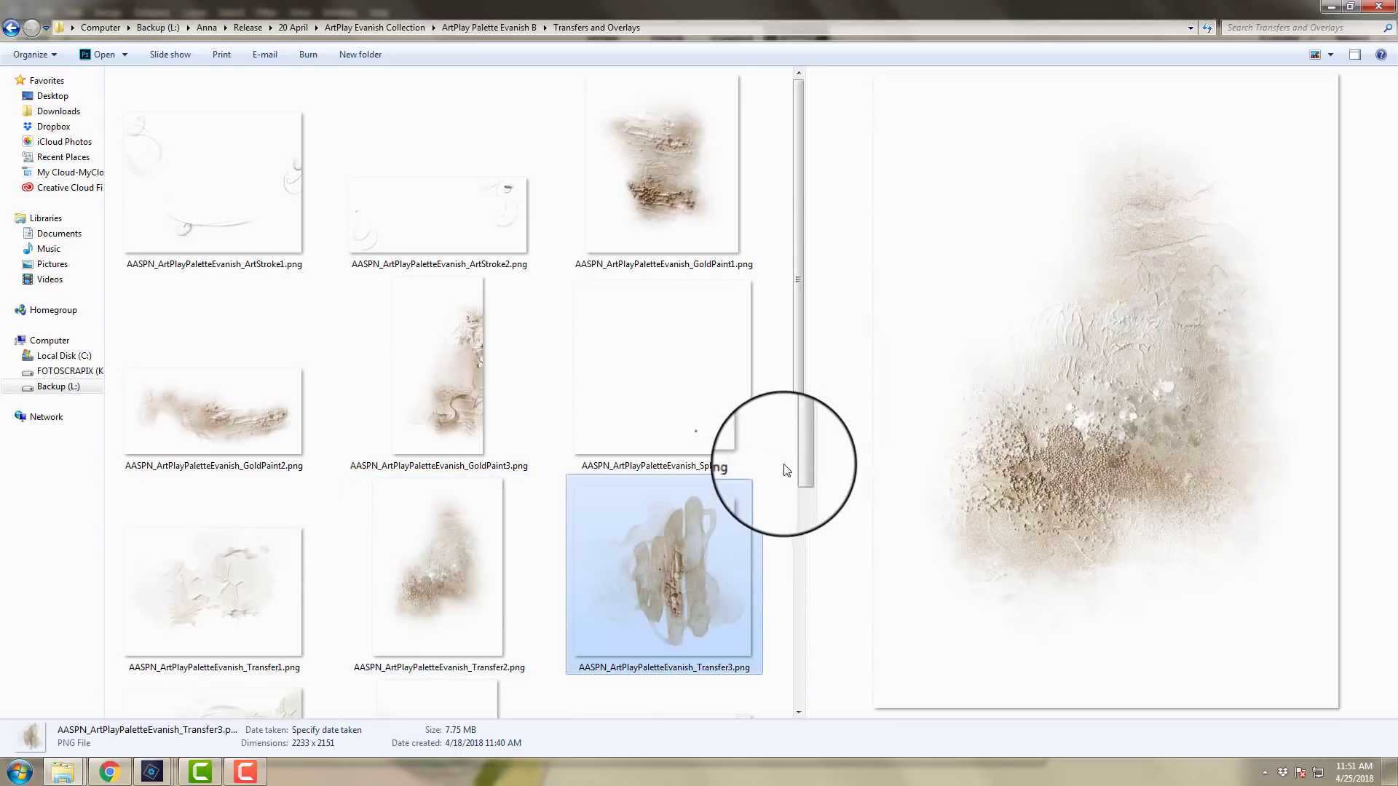
left_click_drag(801, 458, 805, 601)
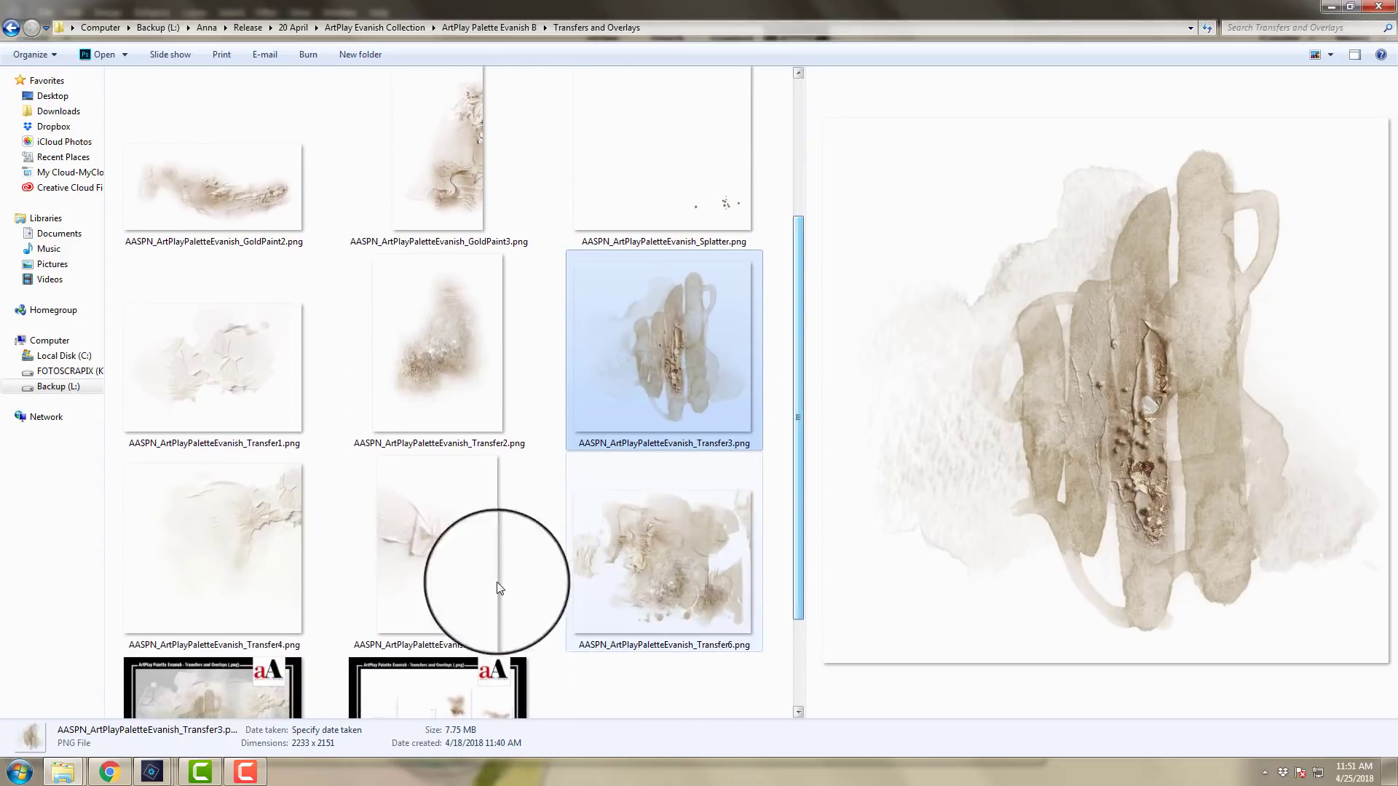
left_click(441, 595)
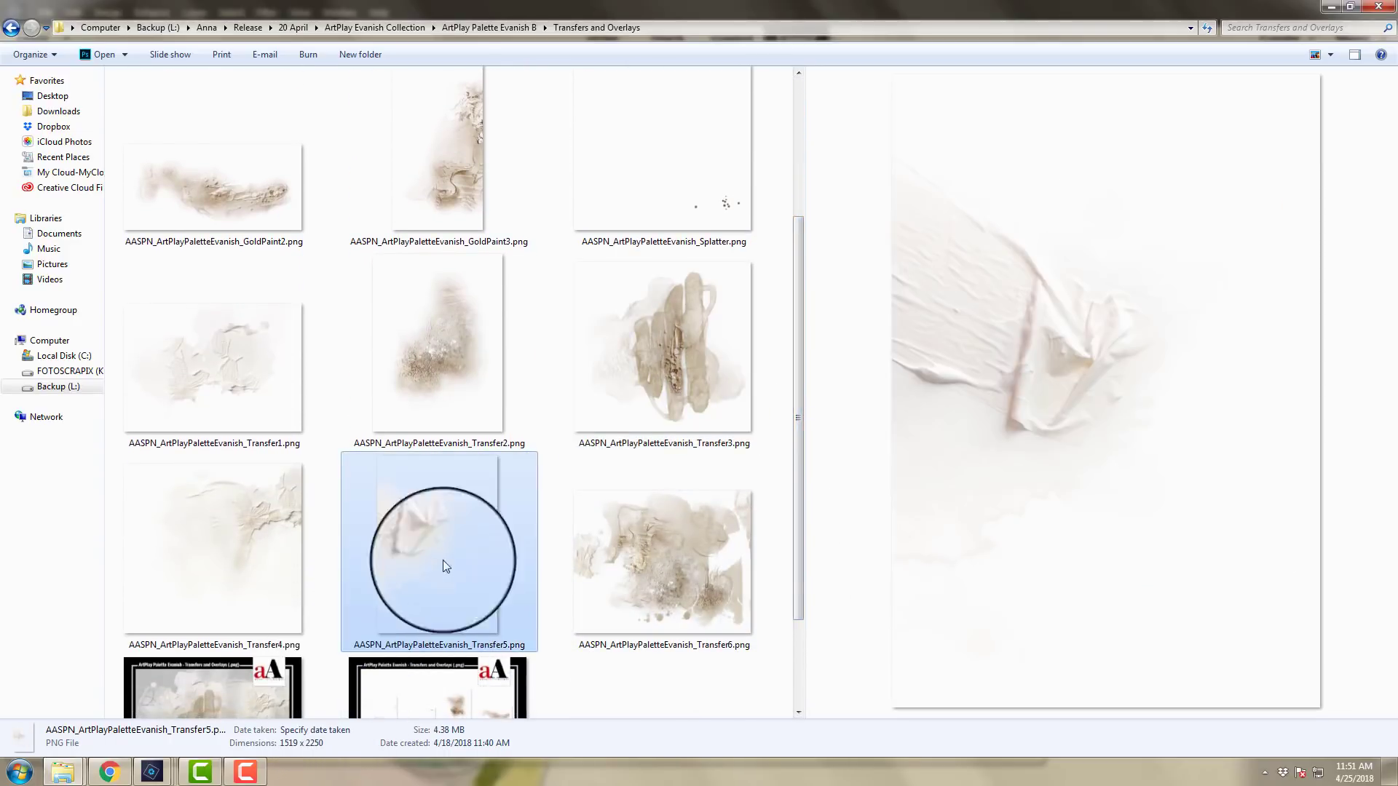
left_click_drag(789, 394, 797, 218)
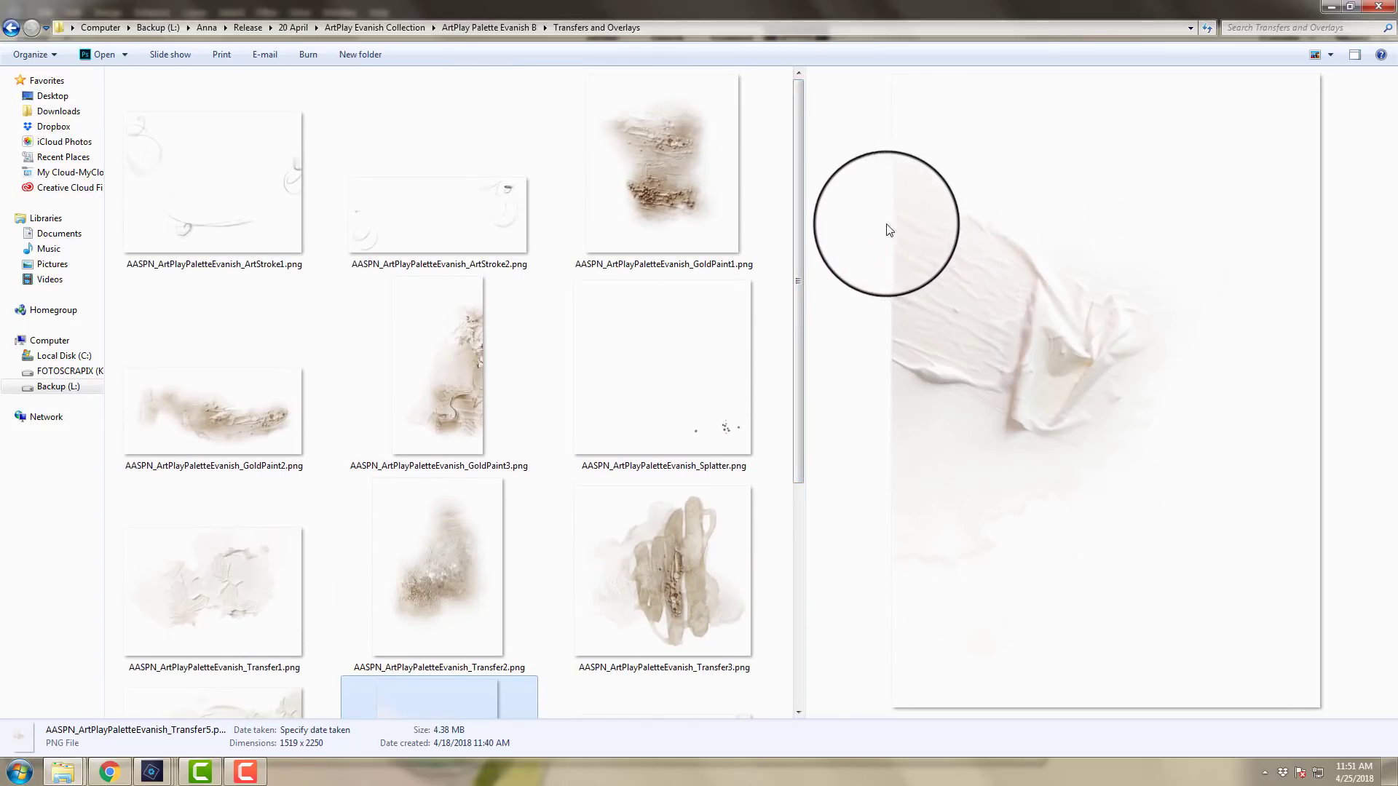
Step: Open the Artsy Layered Template No 268 folder from the collection and preview its template JPG
left_click(397, 28)
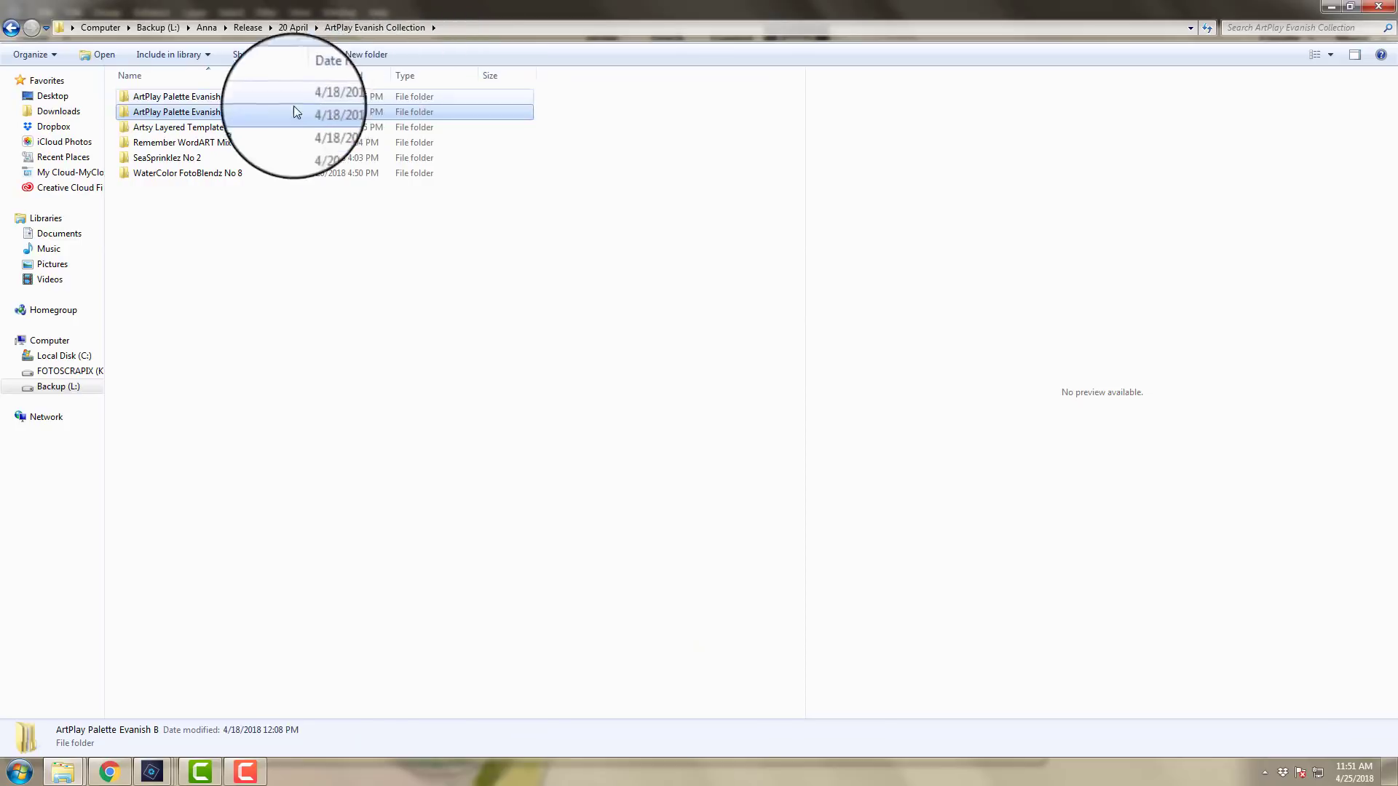
double_click(225, 127)
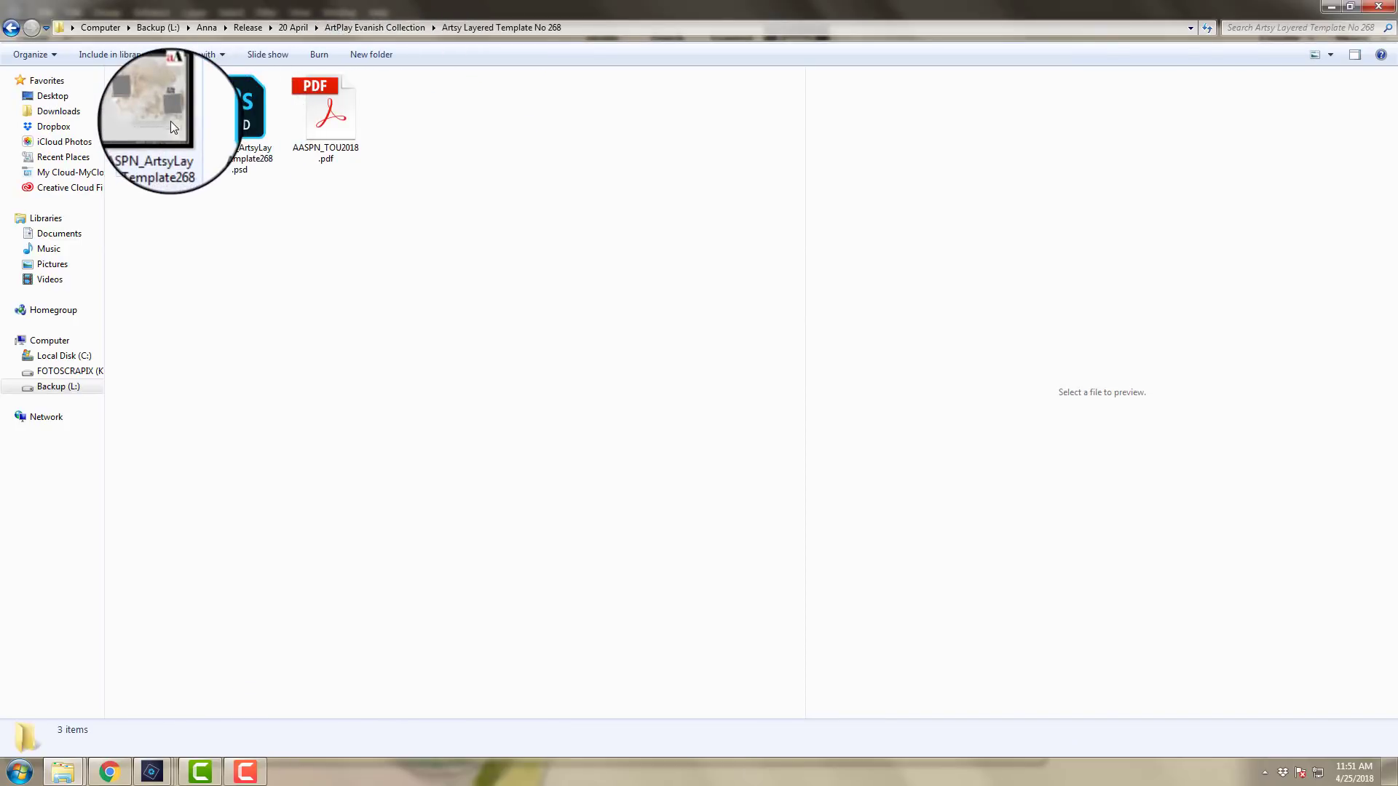
left_click(170, 121)
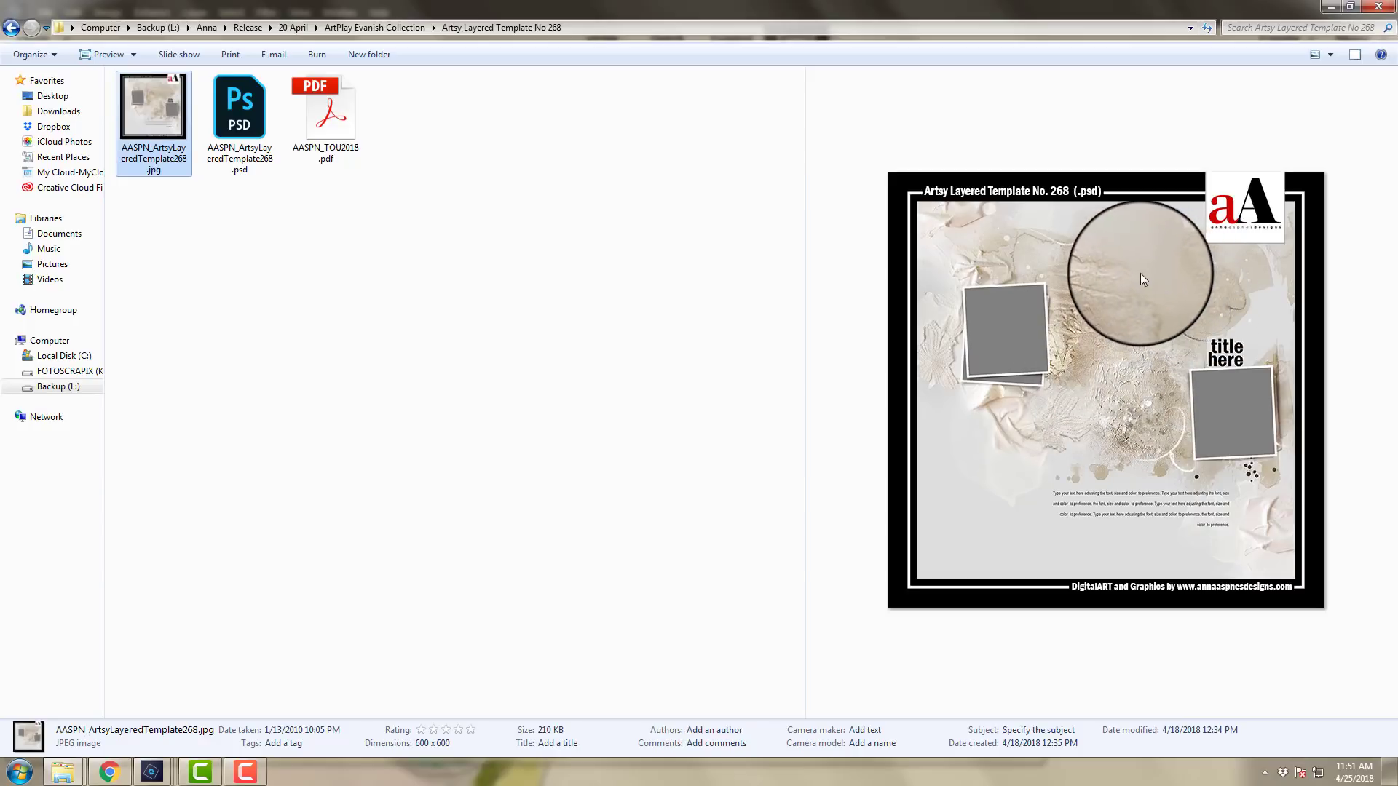
Step: Open WaterColor FotoBlendz No 8A within the WaterColor FotoBlendz No 8 folder and preview its overview JPG and first mask PNG
left_click(370, 28)
double_click(194, 172)
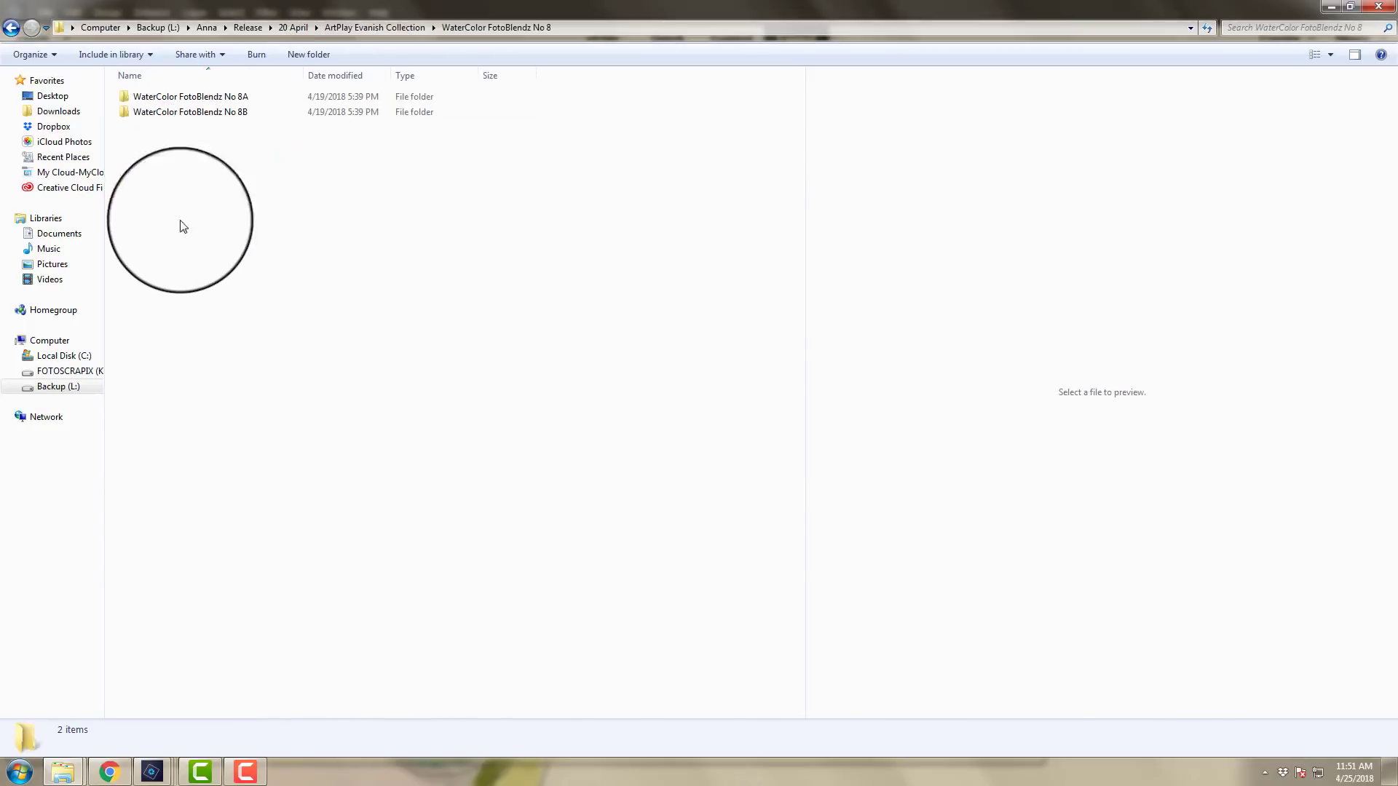
double_click(203, 96)
left_click(232, 126)
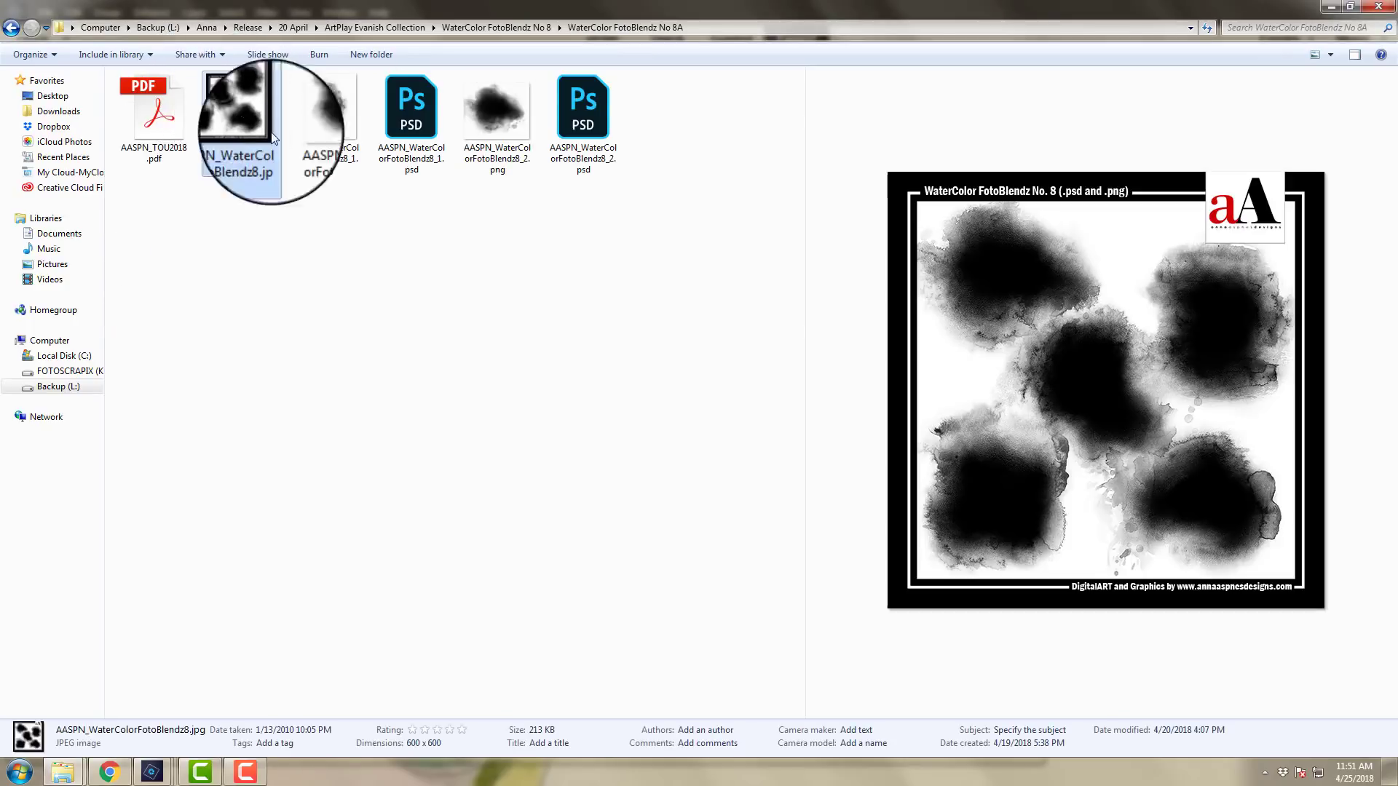
left_click(333, 131)
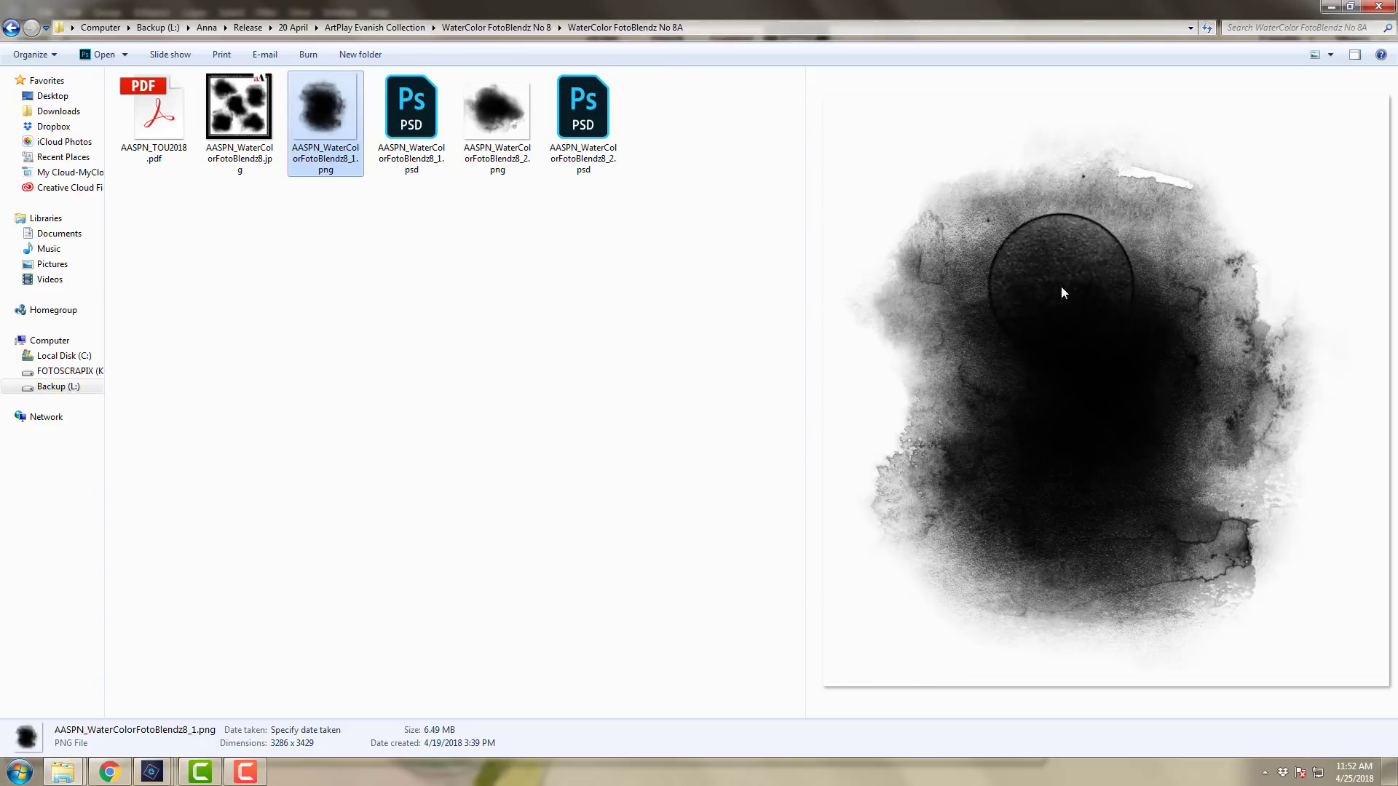
Step: Open the SeaSprinklez No 2 folder from the collection and preview the SeaSprinklez2_1 PNG
left_click(390, 23)
double_click(191, 159)
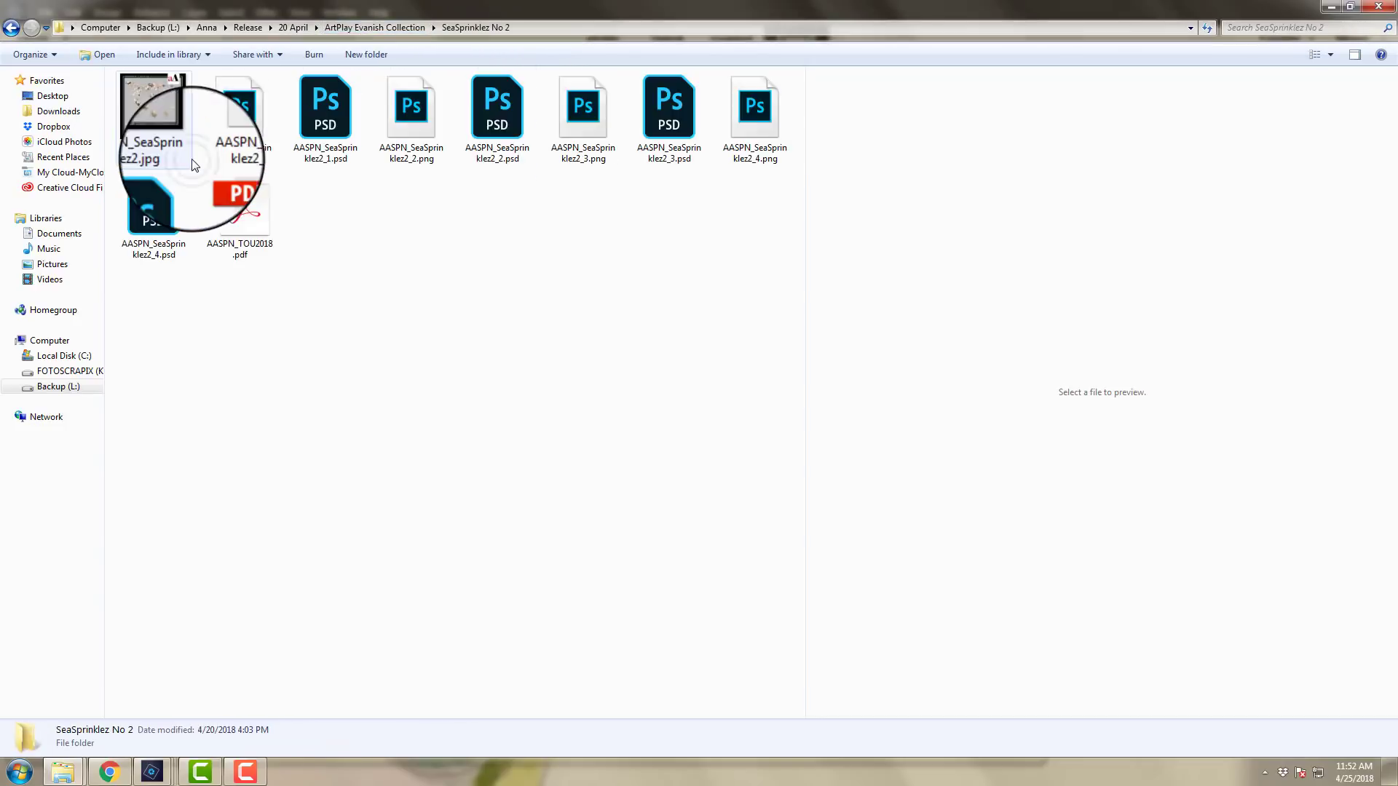
left_click(224, 146)
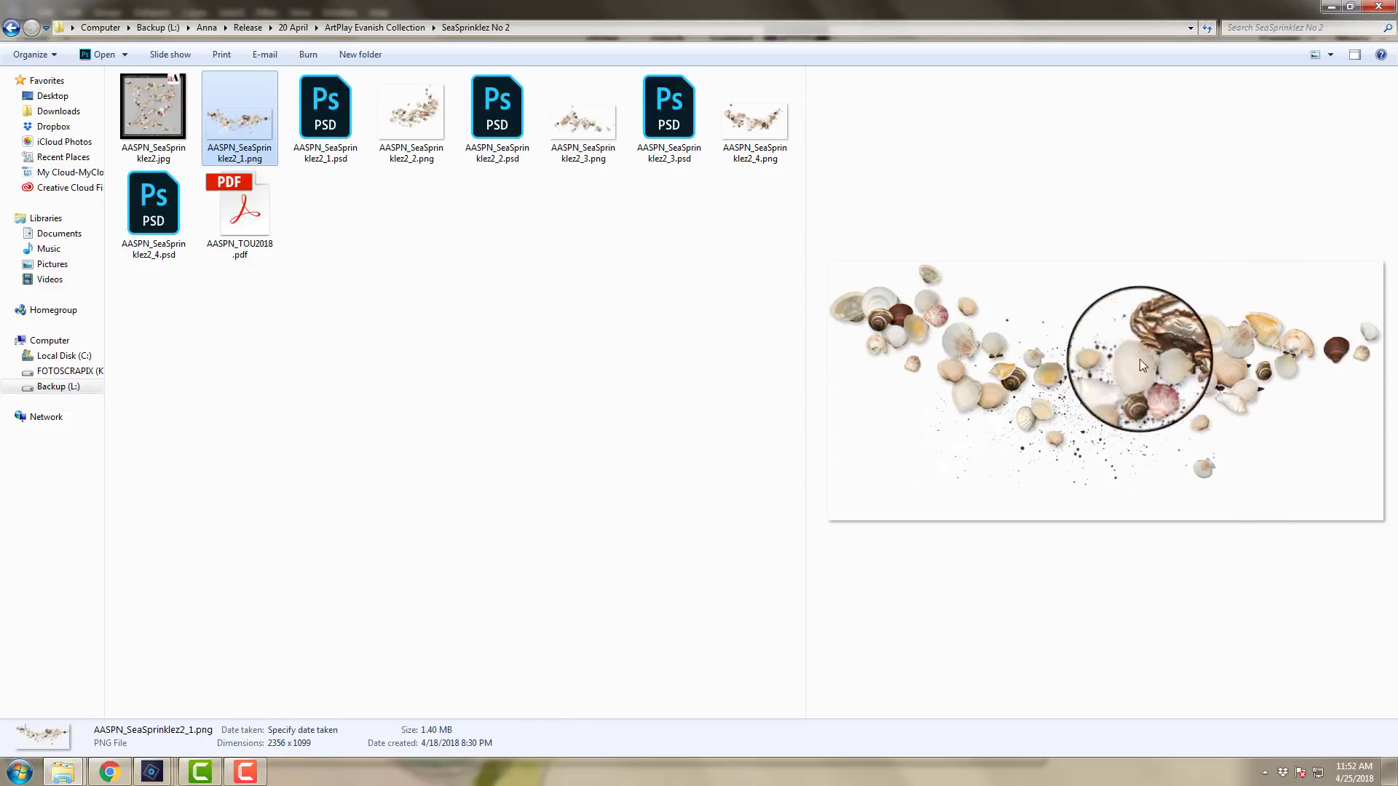
Step: Open the Remember WordART Mix No 2 folder from the collection and display its contents as extra large icons
left_click(367, 30)
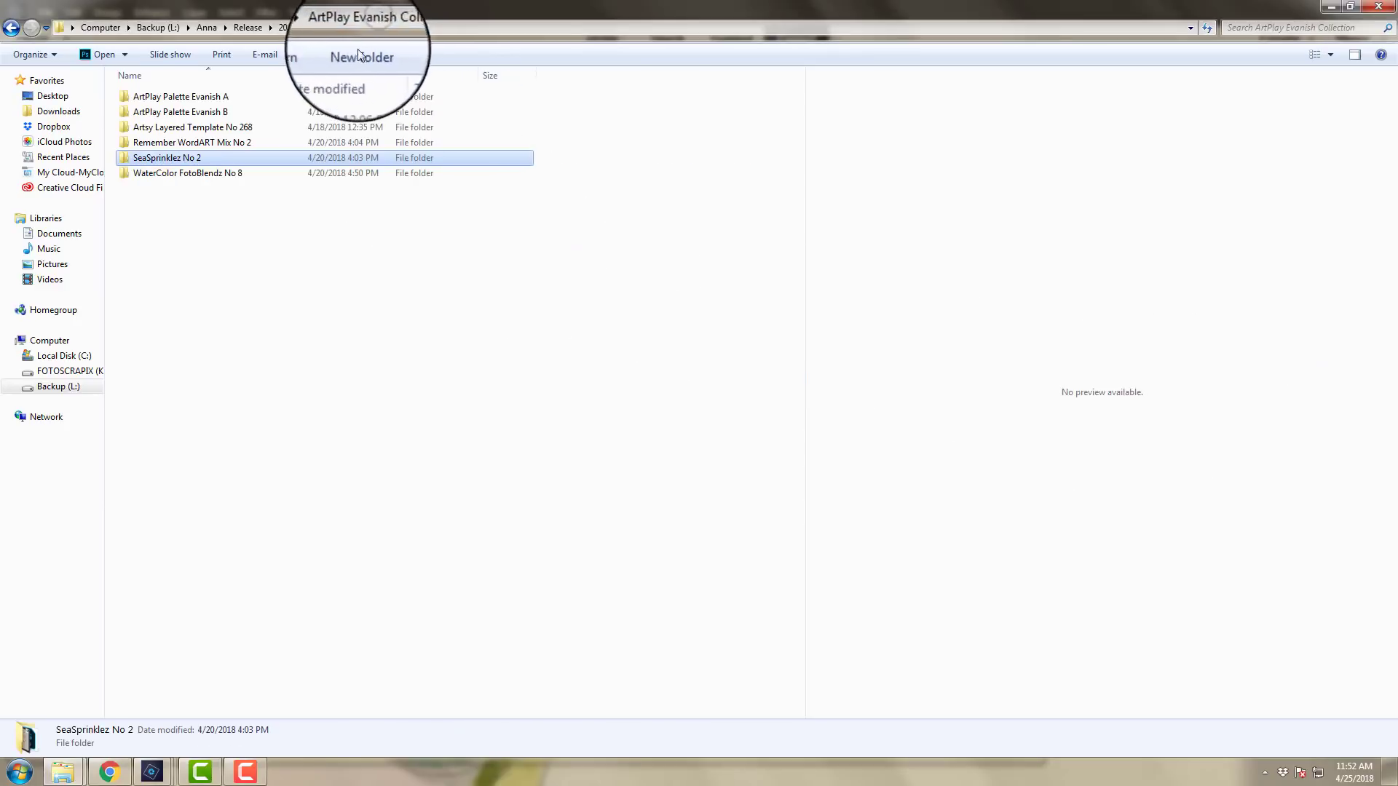
double_click(193, 146)
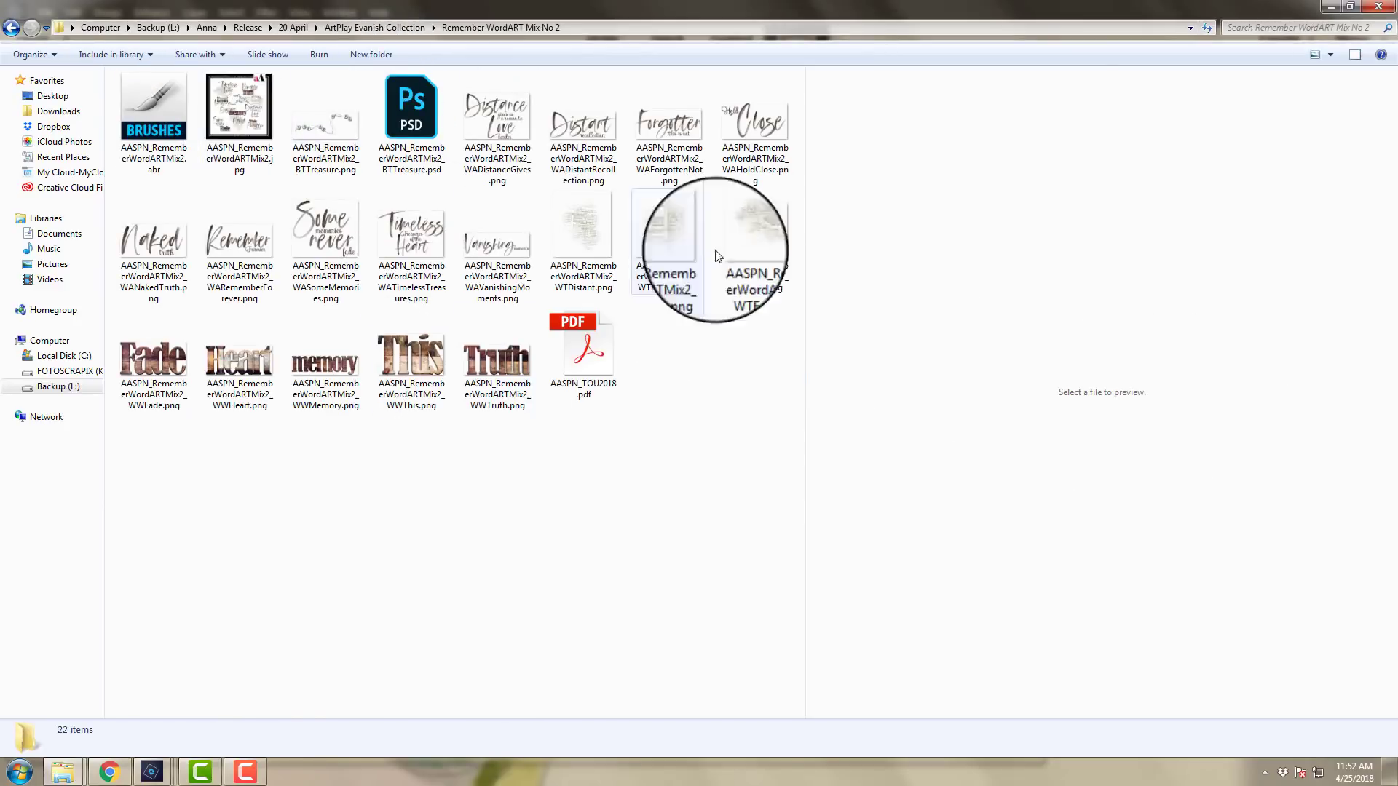
left_click(1330, 54)
left_click(1337, 58)
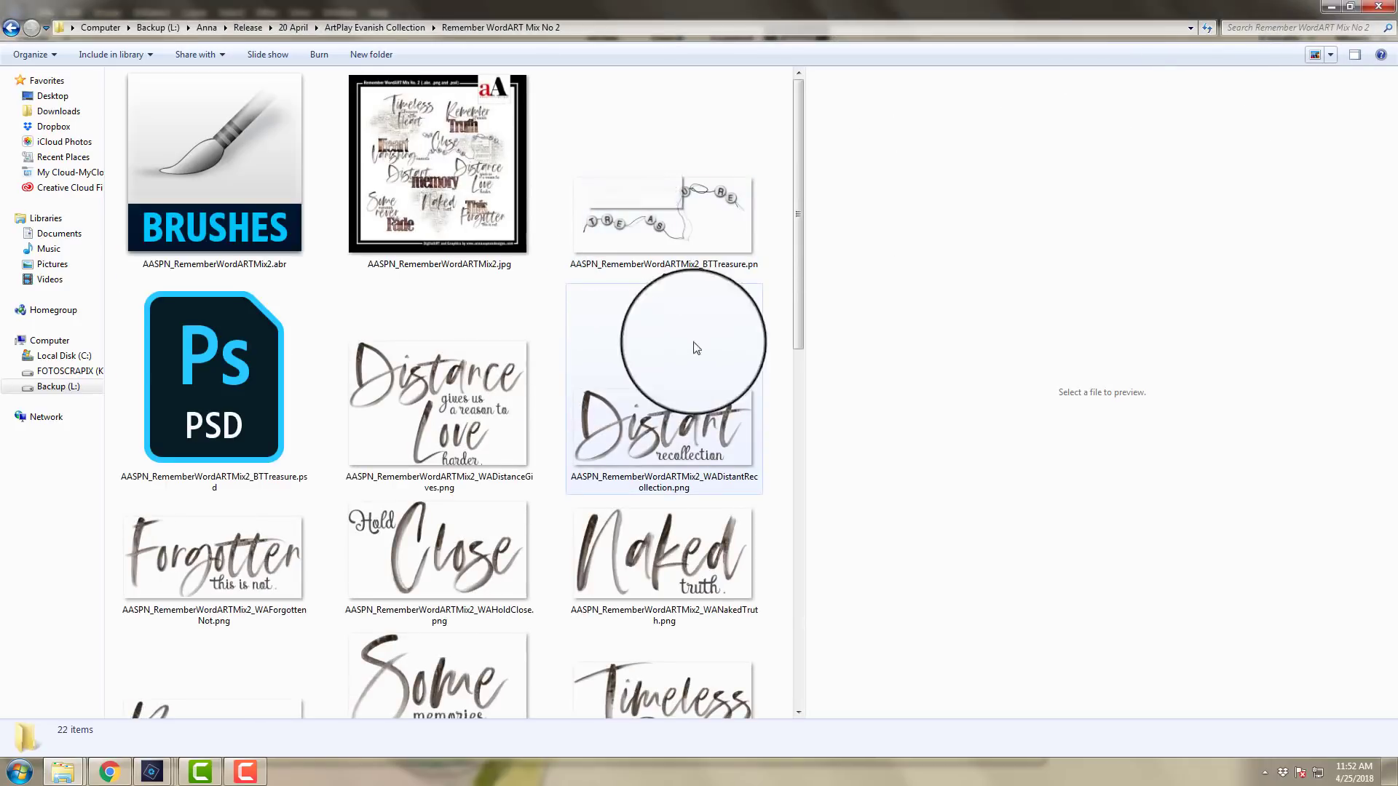
Step: Preview the NakedTruth, WTDistant, WWFade, WWHeart and WWTruth word art PNG files
left_click_drag(797, 262, 806, 344)
left_click(658, 295)
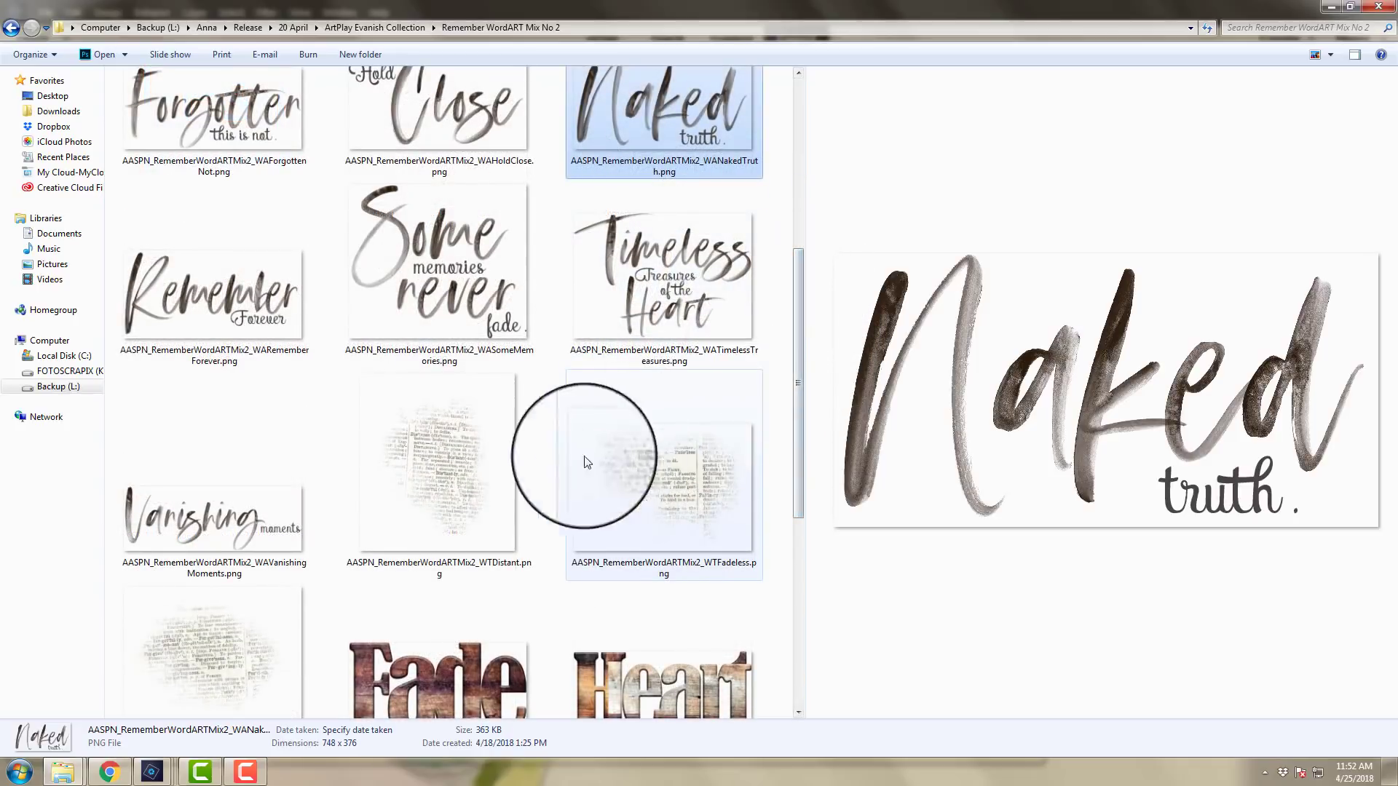
left_click(486, 470)
scroll(802, 386, "down", 3)
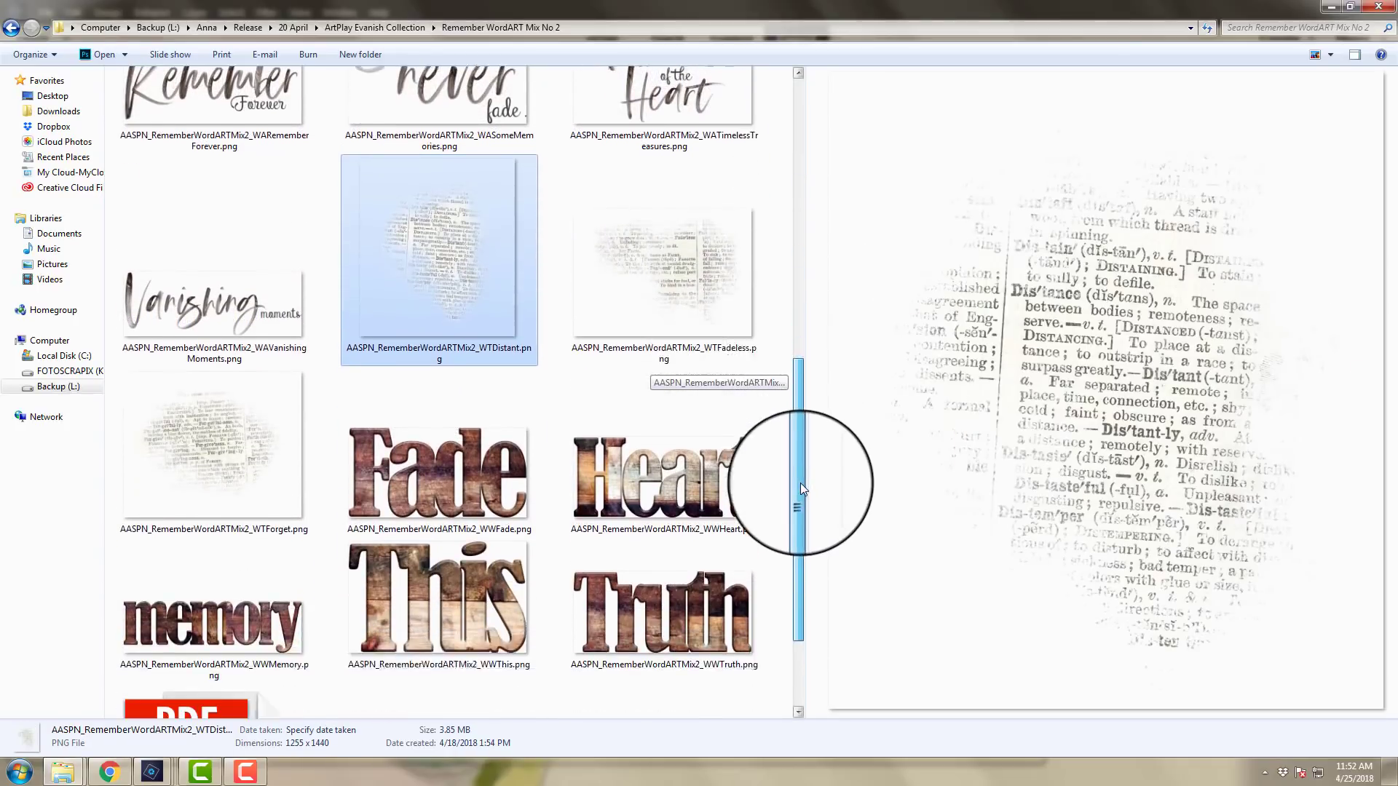
left_click(496, 464)
left_click(635, 466)
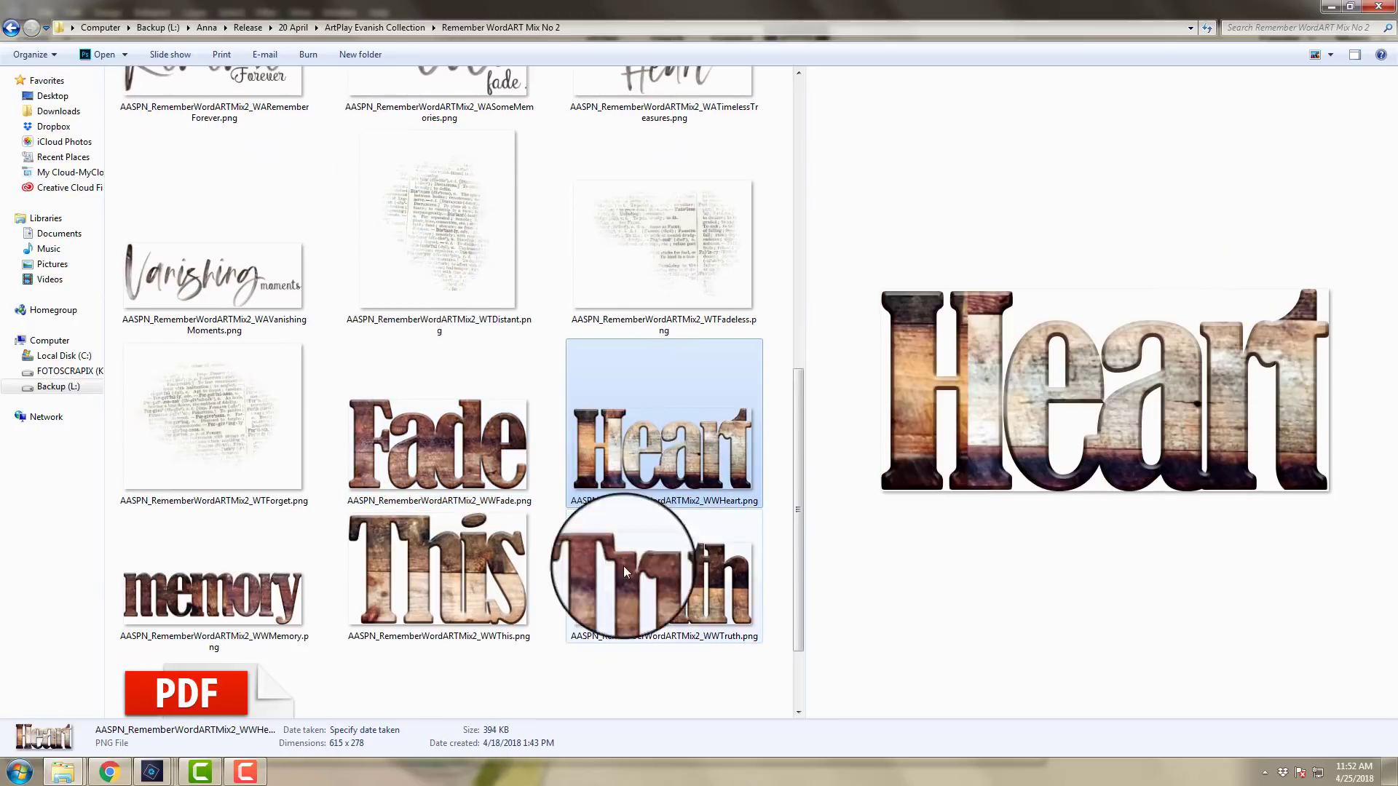
left_click(669, 612)
left_click_drag(795, 515, 796, 187)
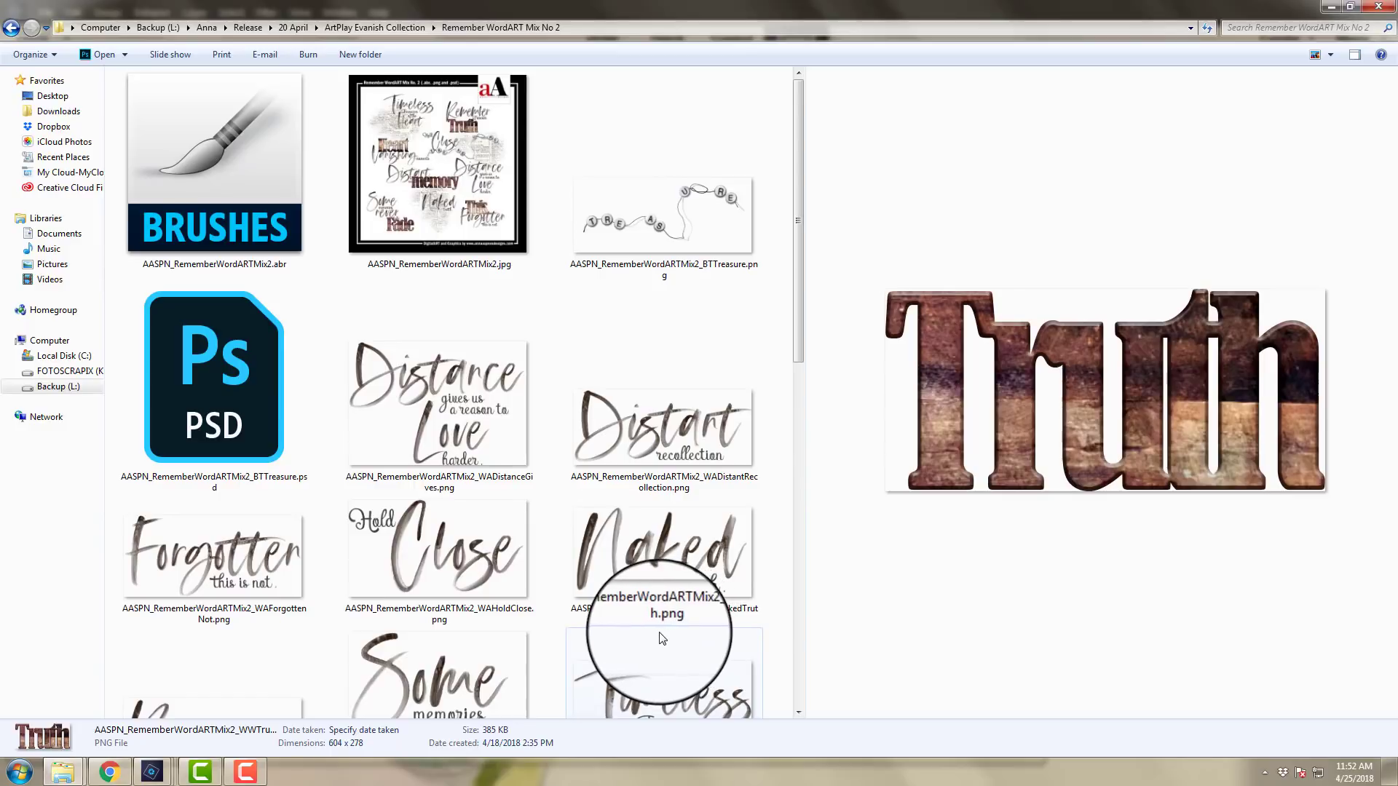
Step: Return to the ArtPlay Evanish Collection folder and review its list of subfolders
left_click(383, 27)
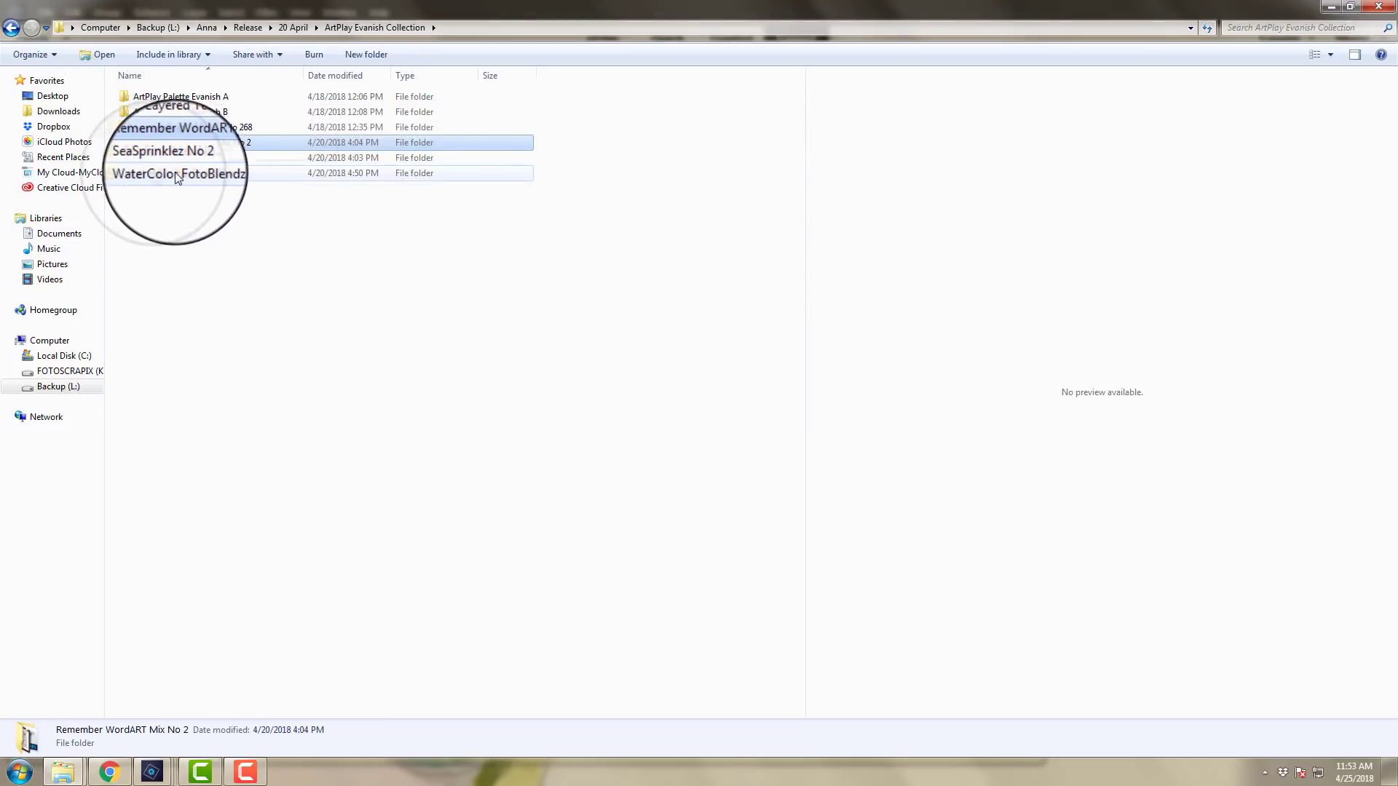
mouse_move(195, 178)
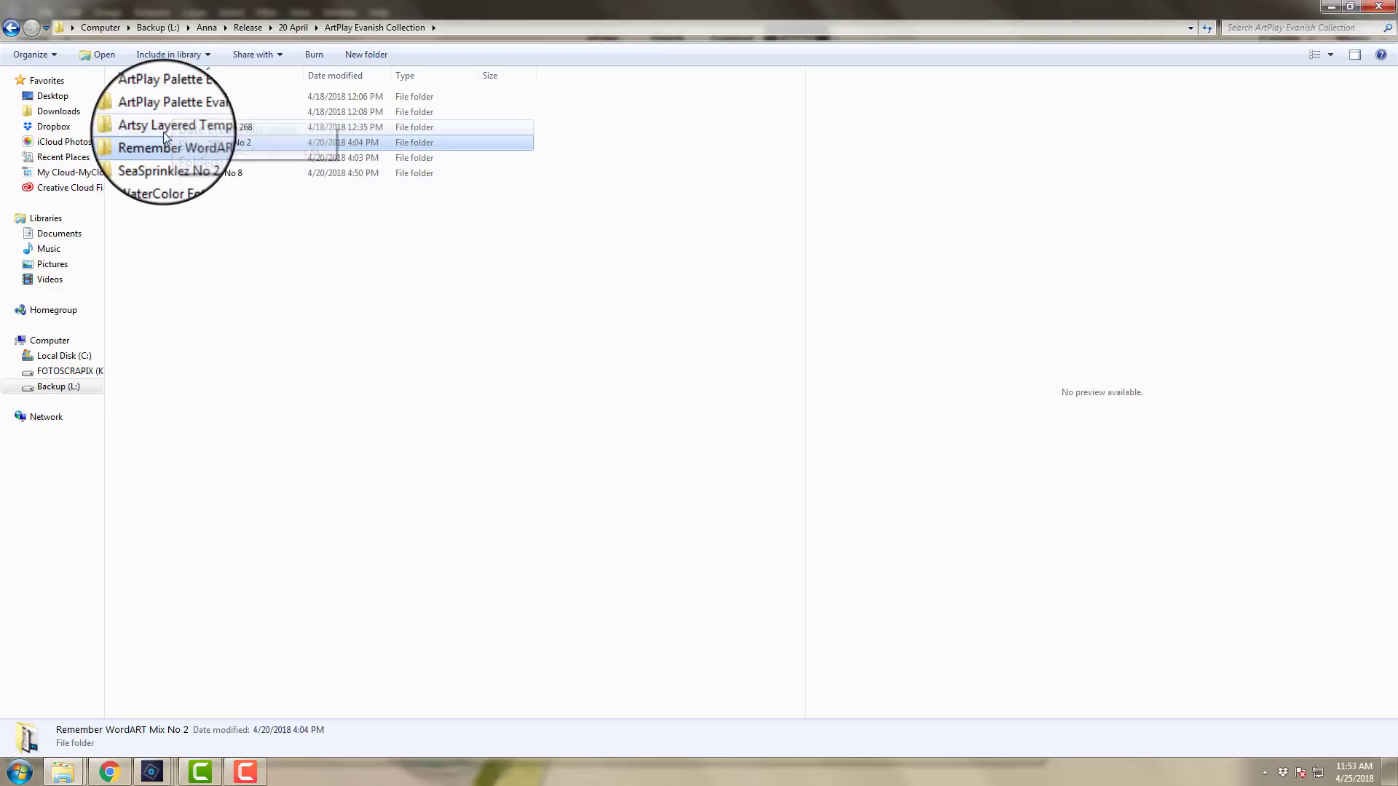
mouse_move(165, 132)
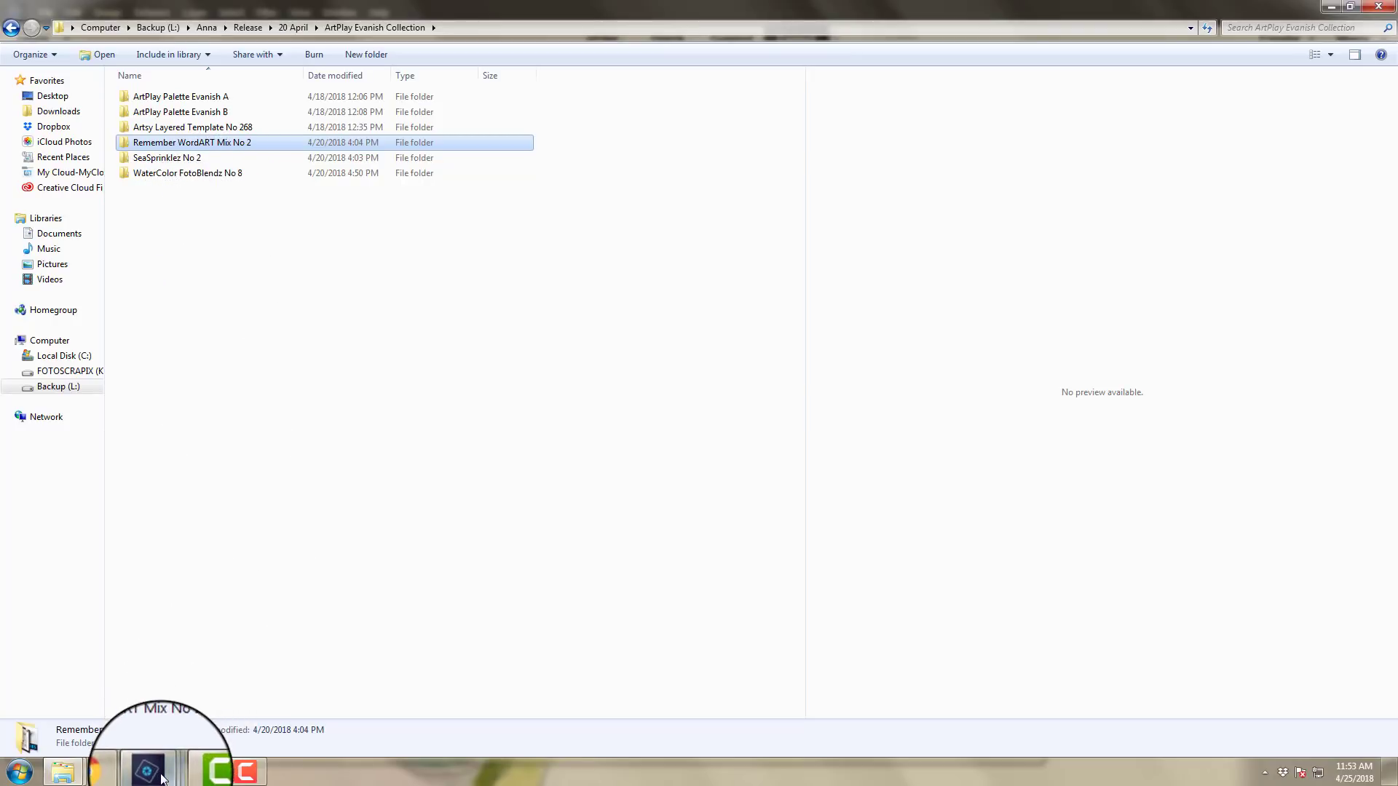
Step: Switch to Photoshop Elements and close the copy of the Distance layout without saving its changes
mouse_move(162, 779)
left_click(414, 718)
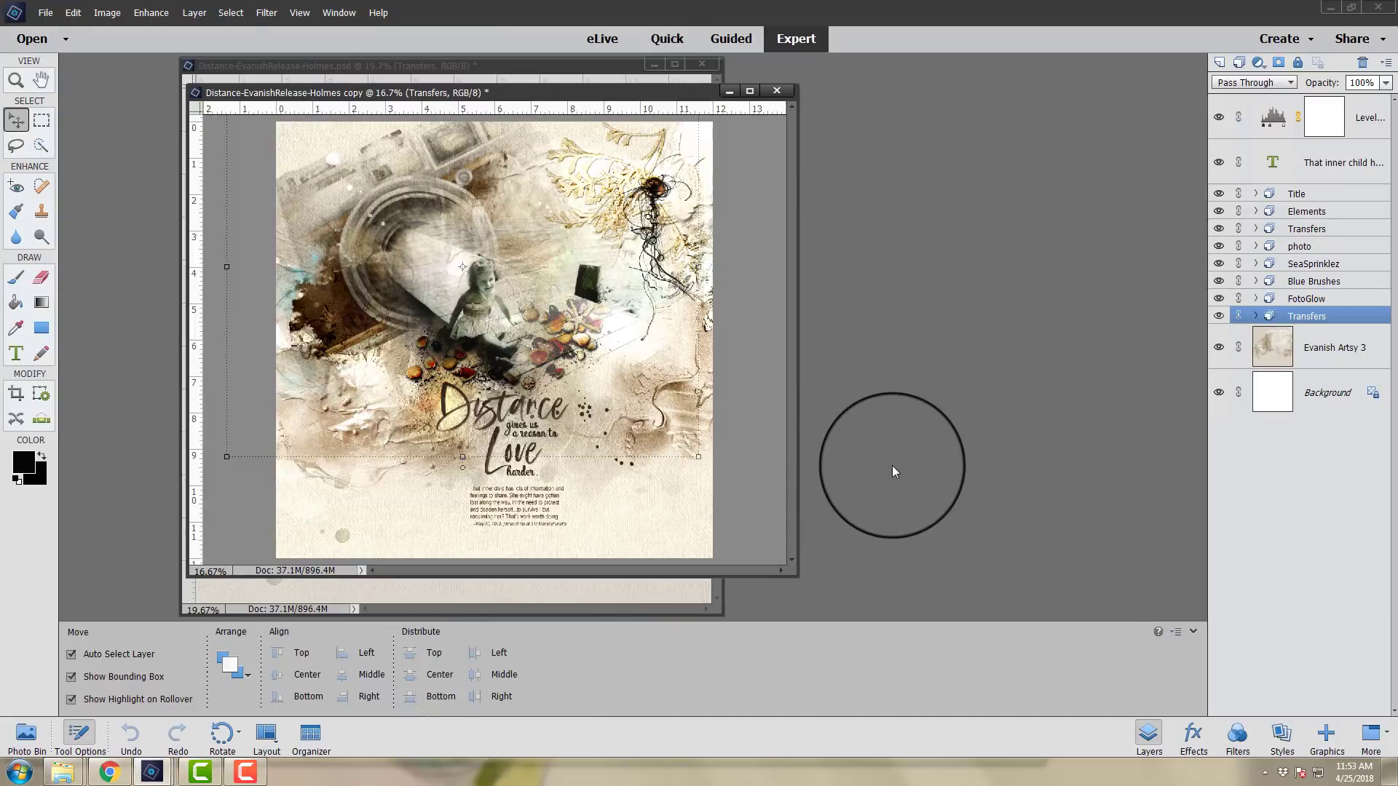
left_click(776, 91)
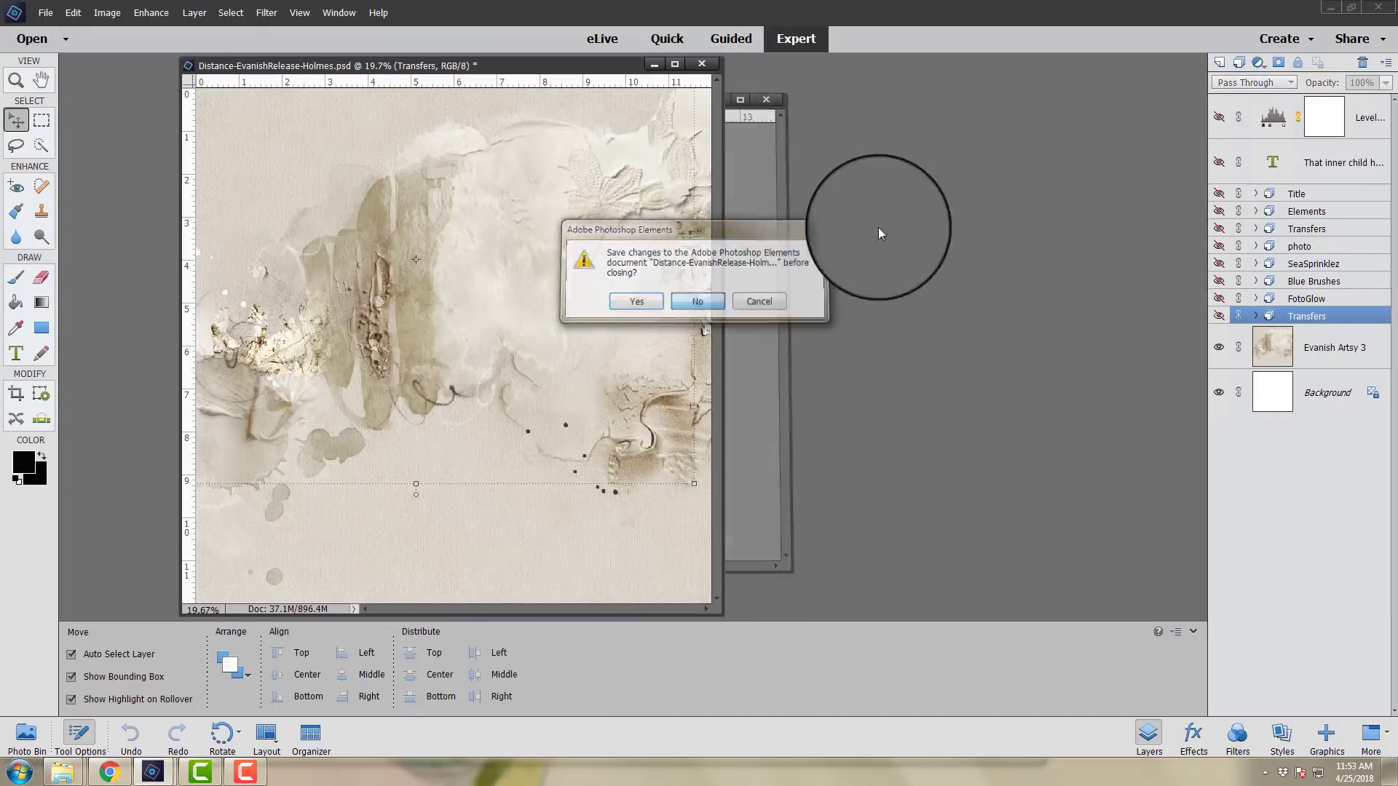
key("Return")
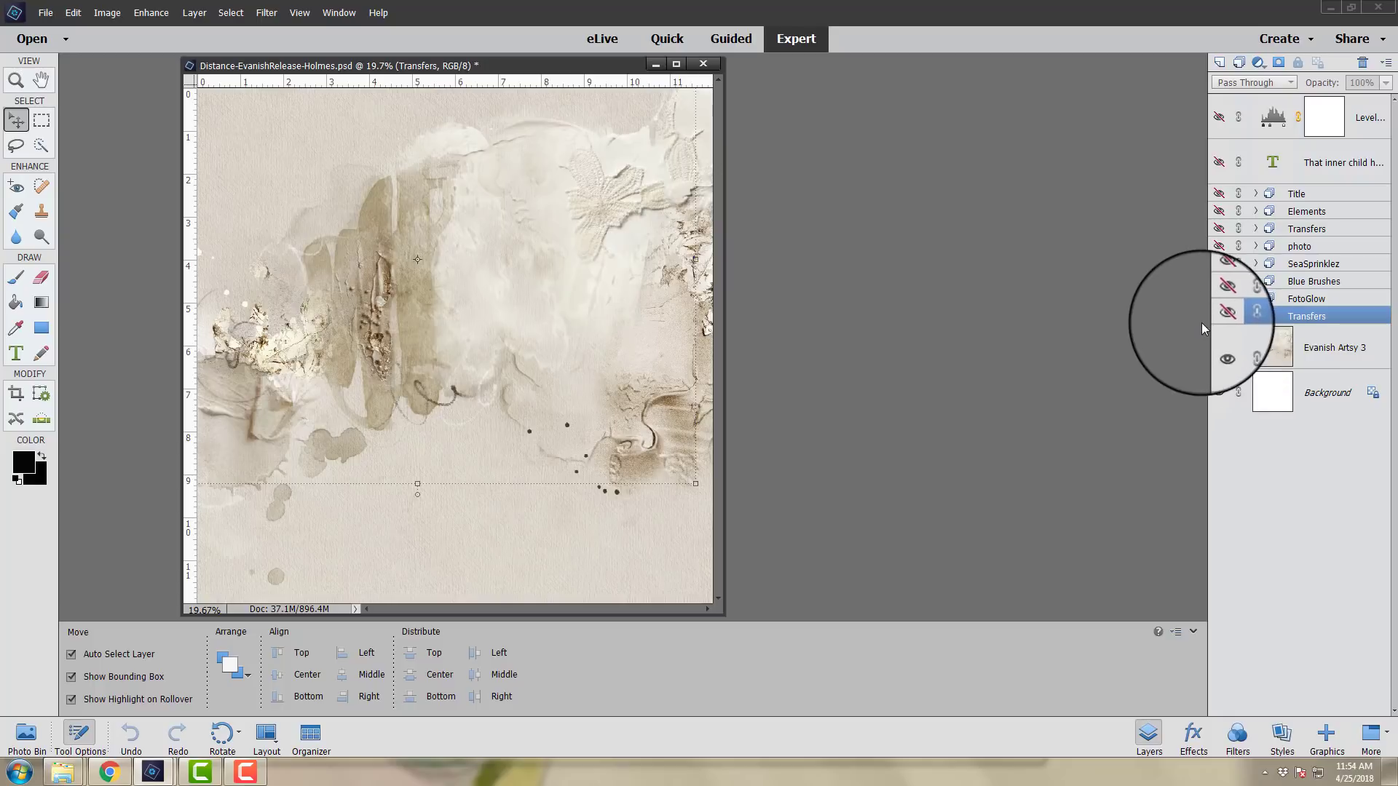
Step: Show and expand the Transfers group directly above Evanish Artsy 3, and hide its Splatter, Transfer 5 and Foliage layers
left_click(1218, 316)
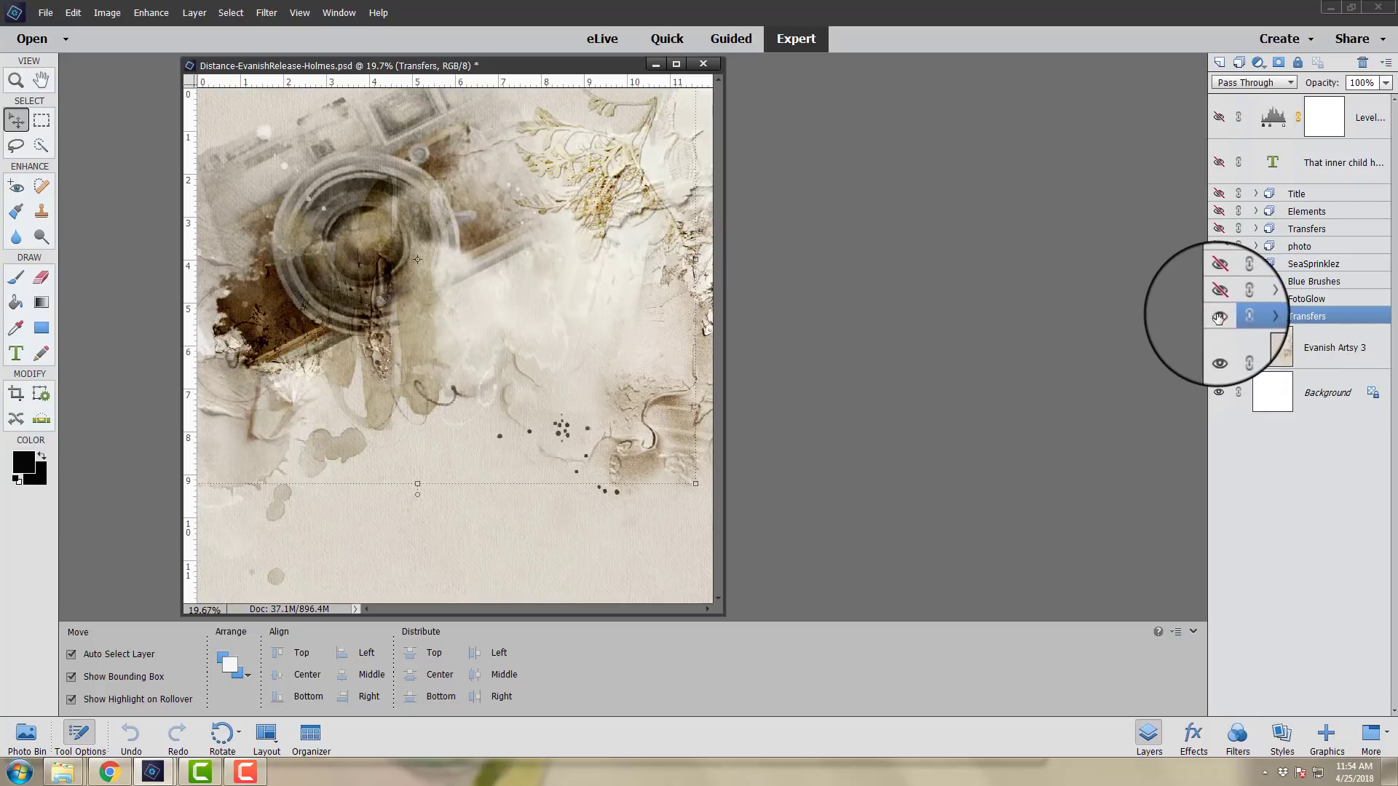
left_click(1255, 317)
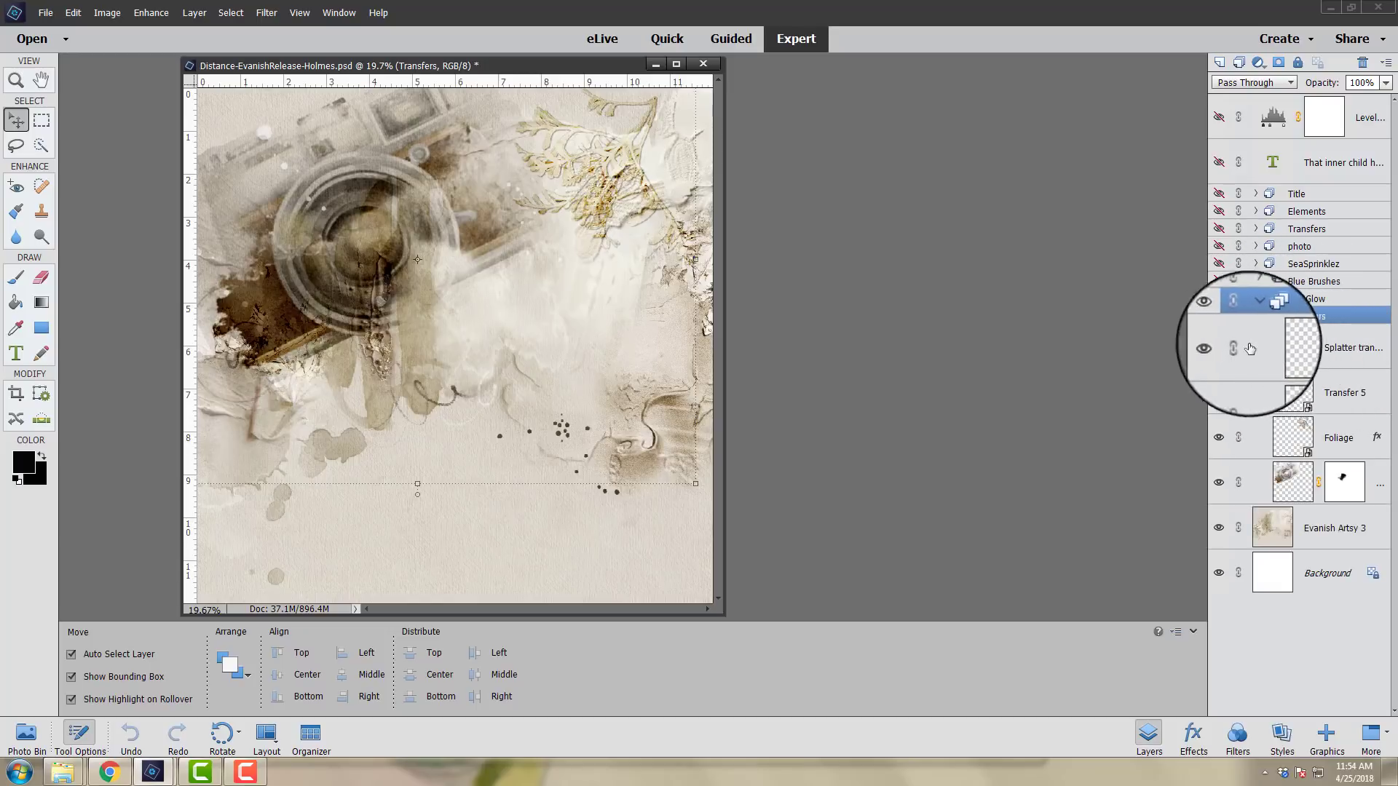
left_click(1219, 347)
left_click(1218, 392)
left_click(1218, 437)
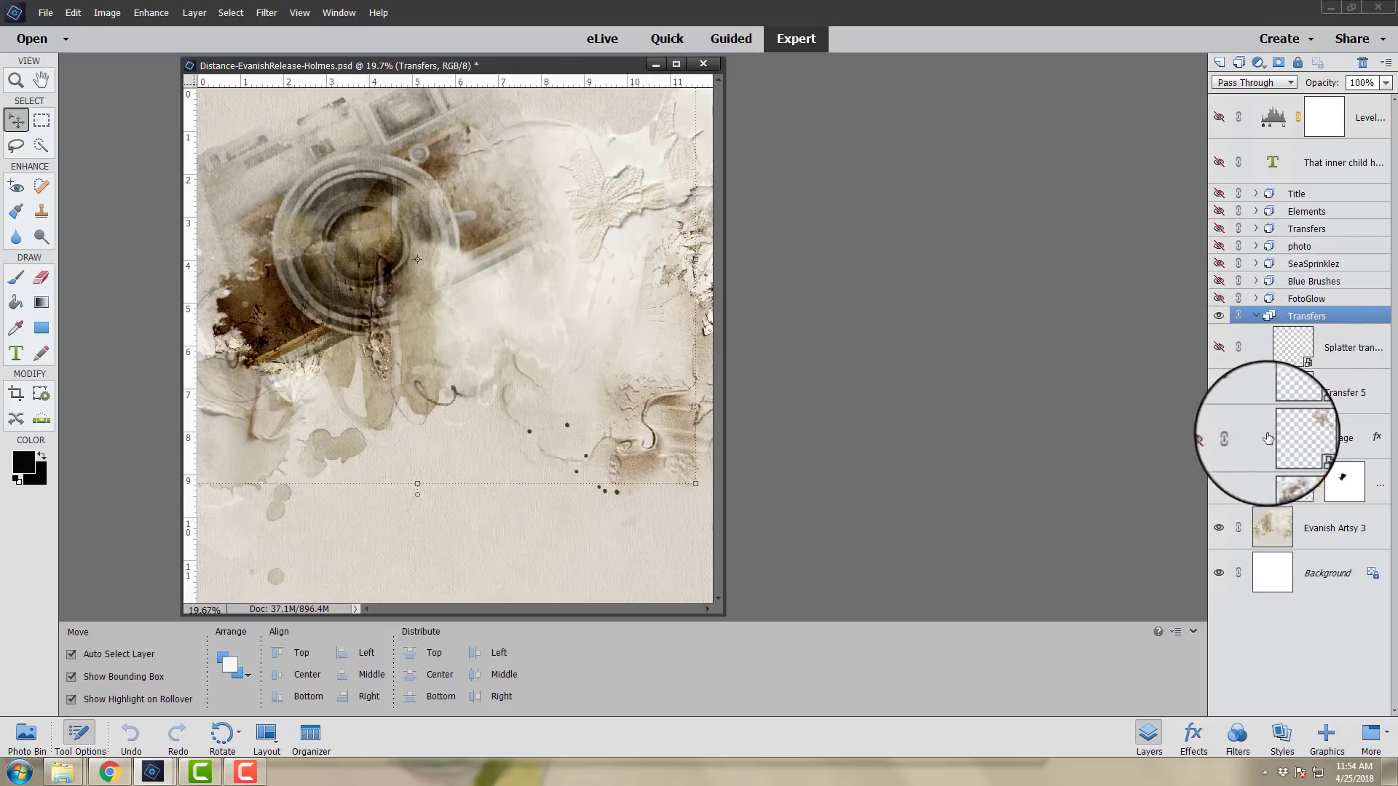
Step: Toggle the Camera layer off and on to compare its effect on the layout, and select that layer
left_click(1218, 483)
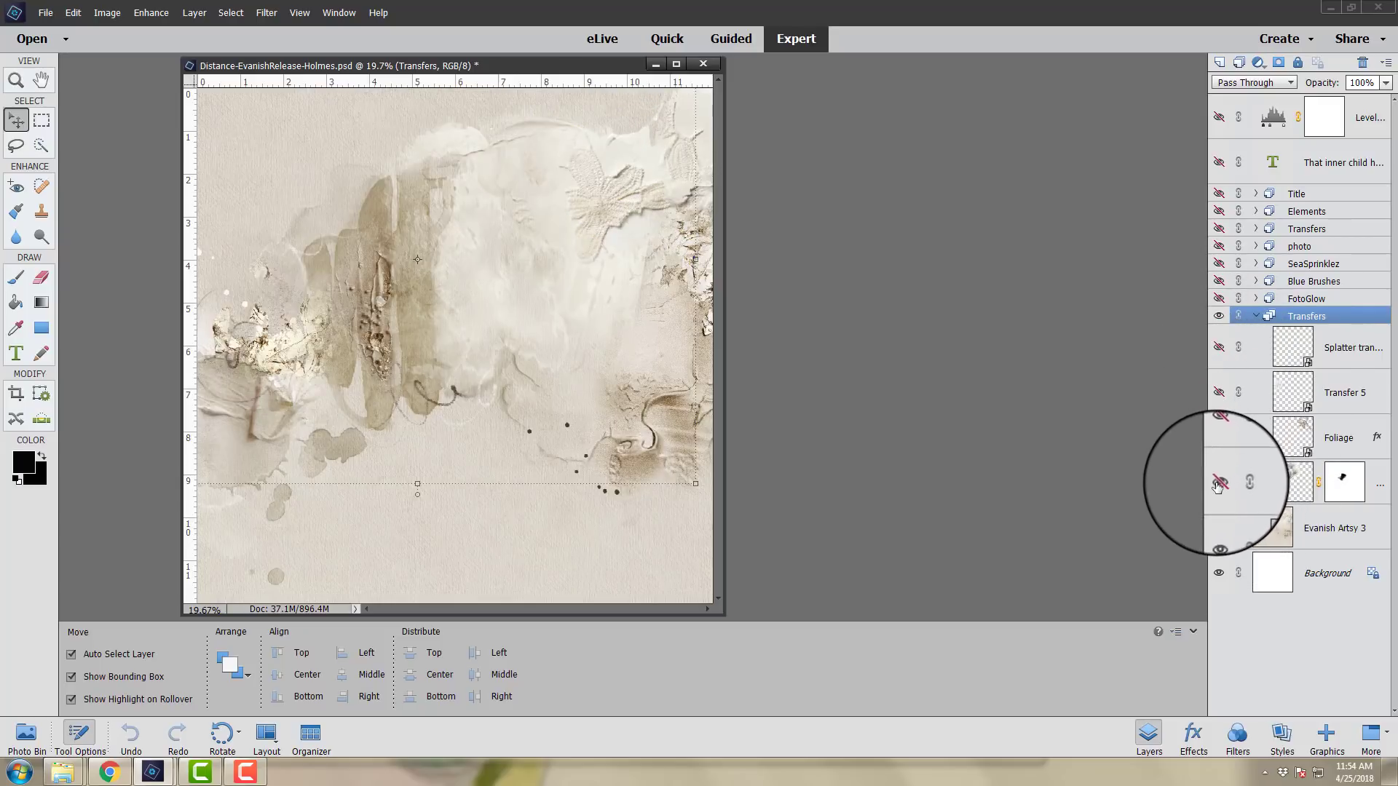
left_click(1218, 483)
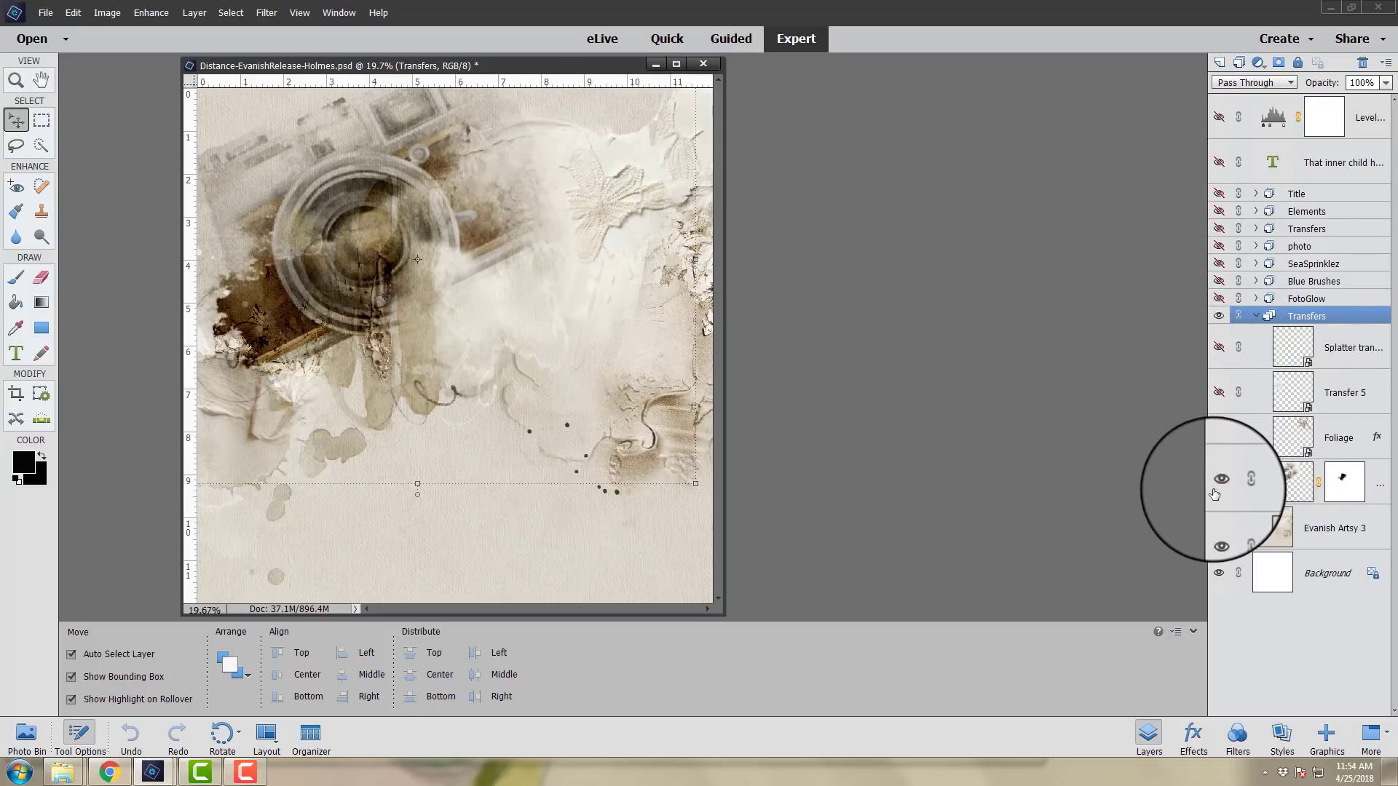
left_click(1270, 496)
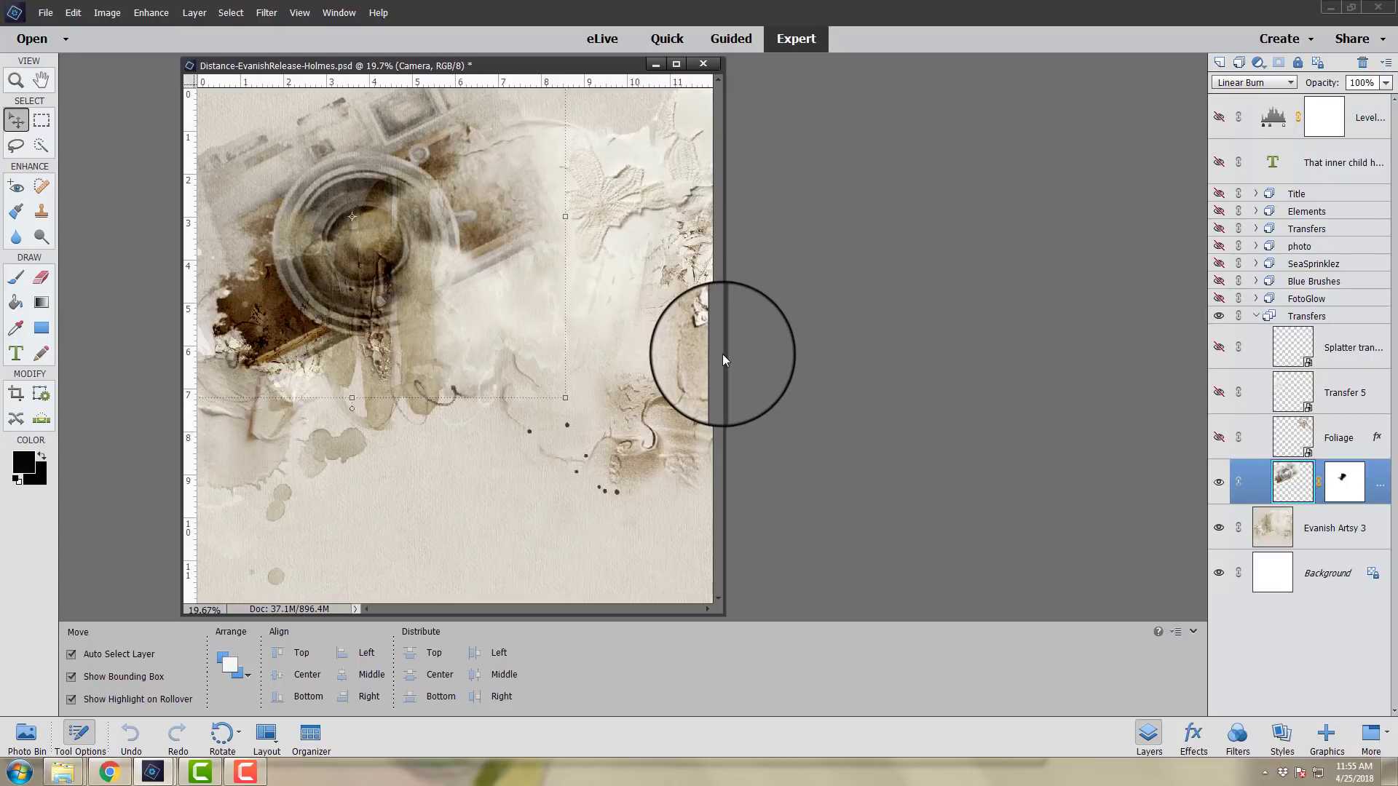
Step: Select and show the Foliage layer, compare it in Normal blend mode, and set it back to Color Burn
left_click(1290, 428)
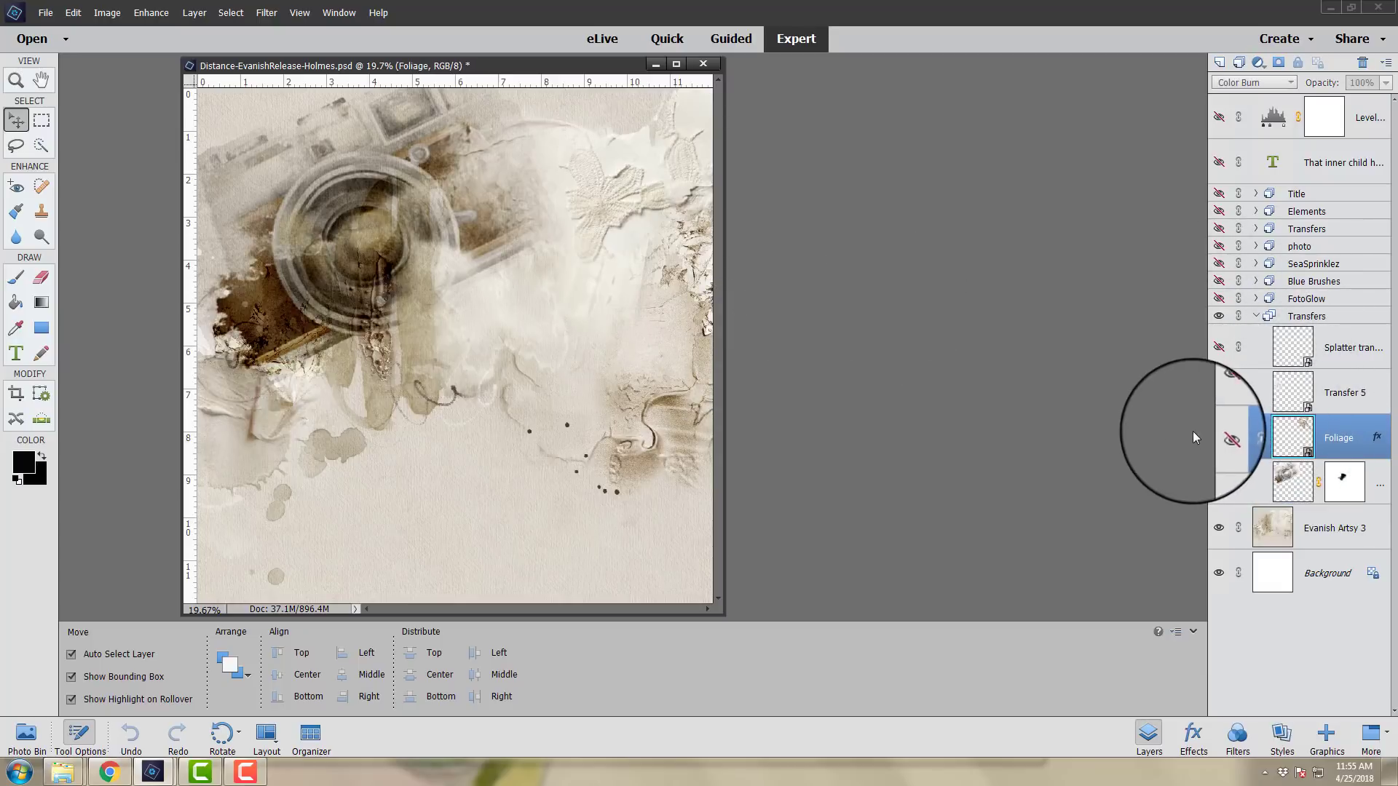
left_click(1218, 436)
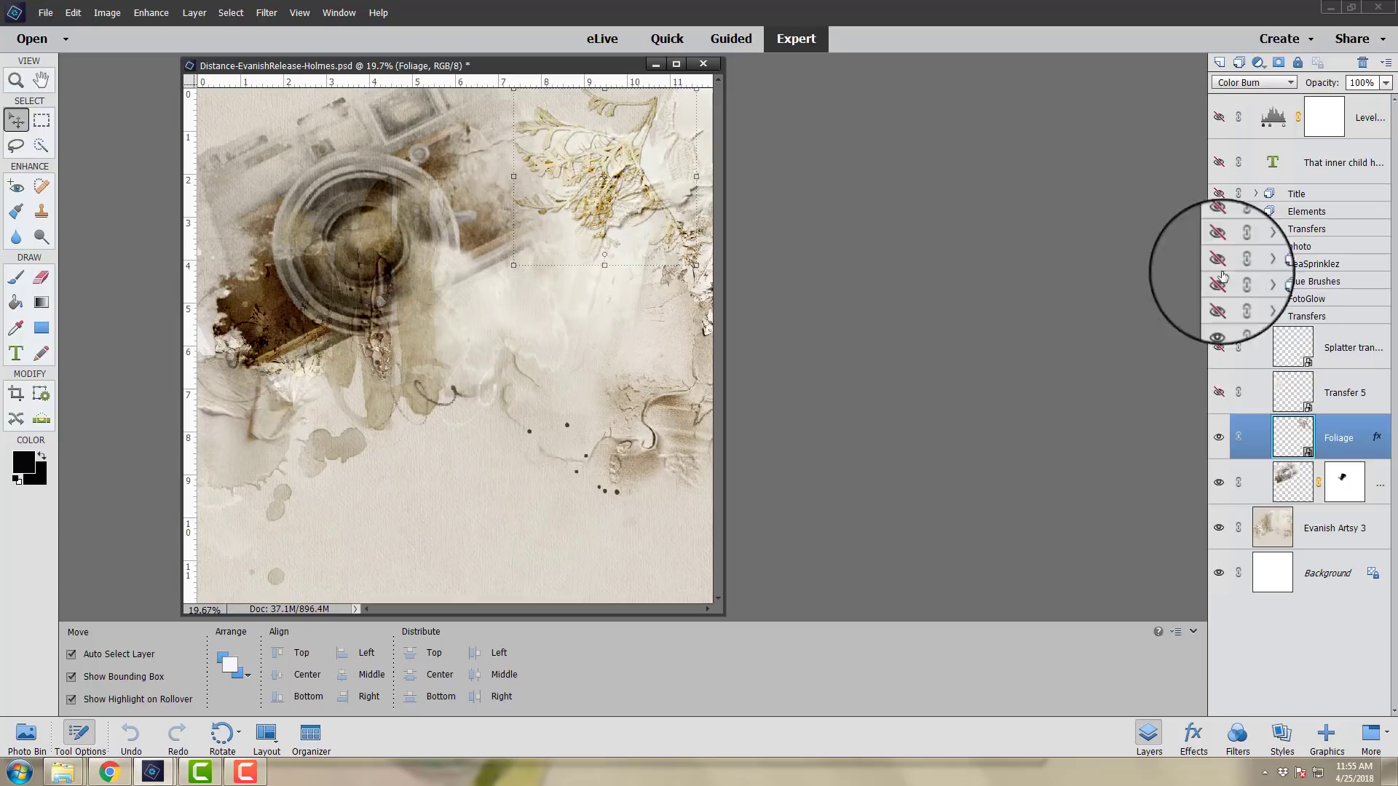
left_click(1277, 82)
left_click(1277, 100)
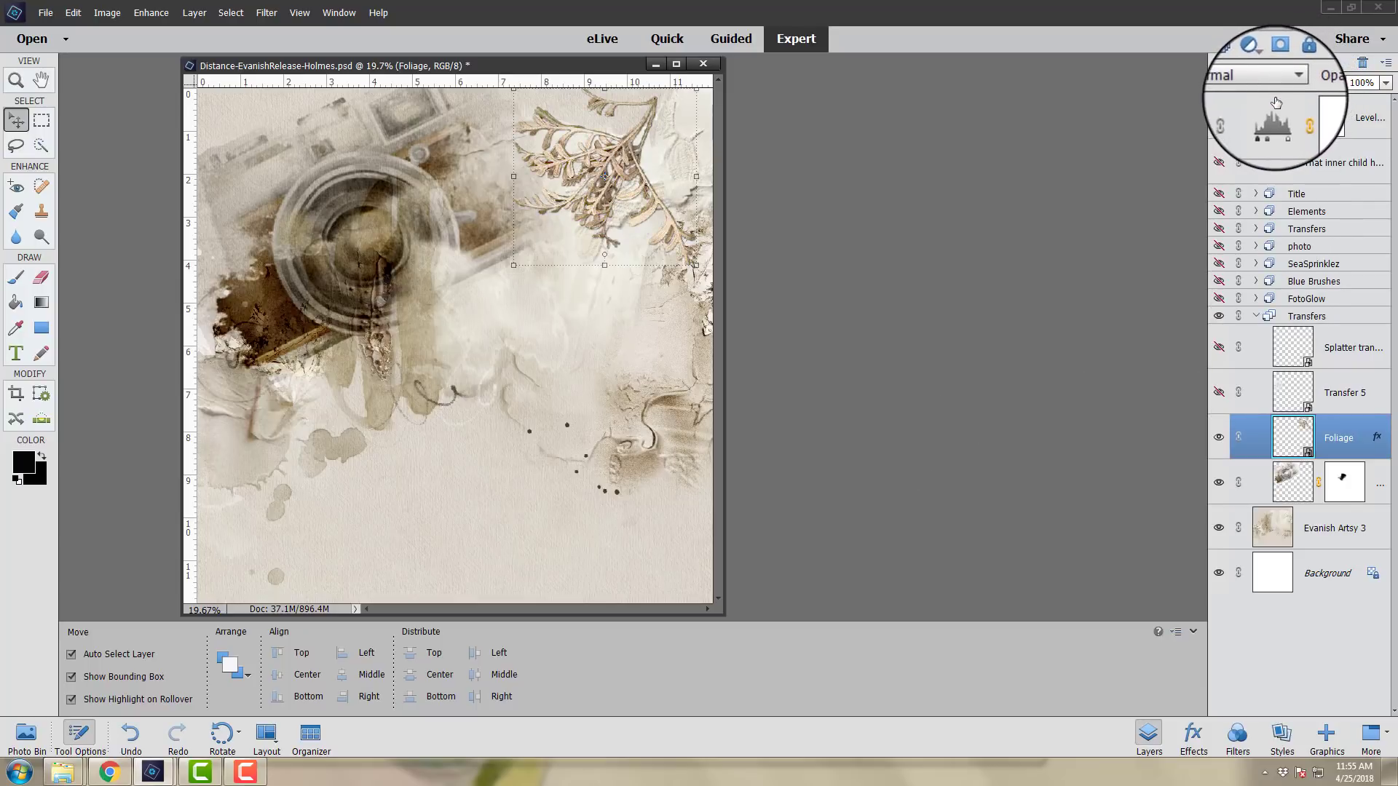
left_click(1285, 82)
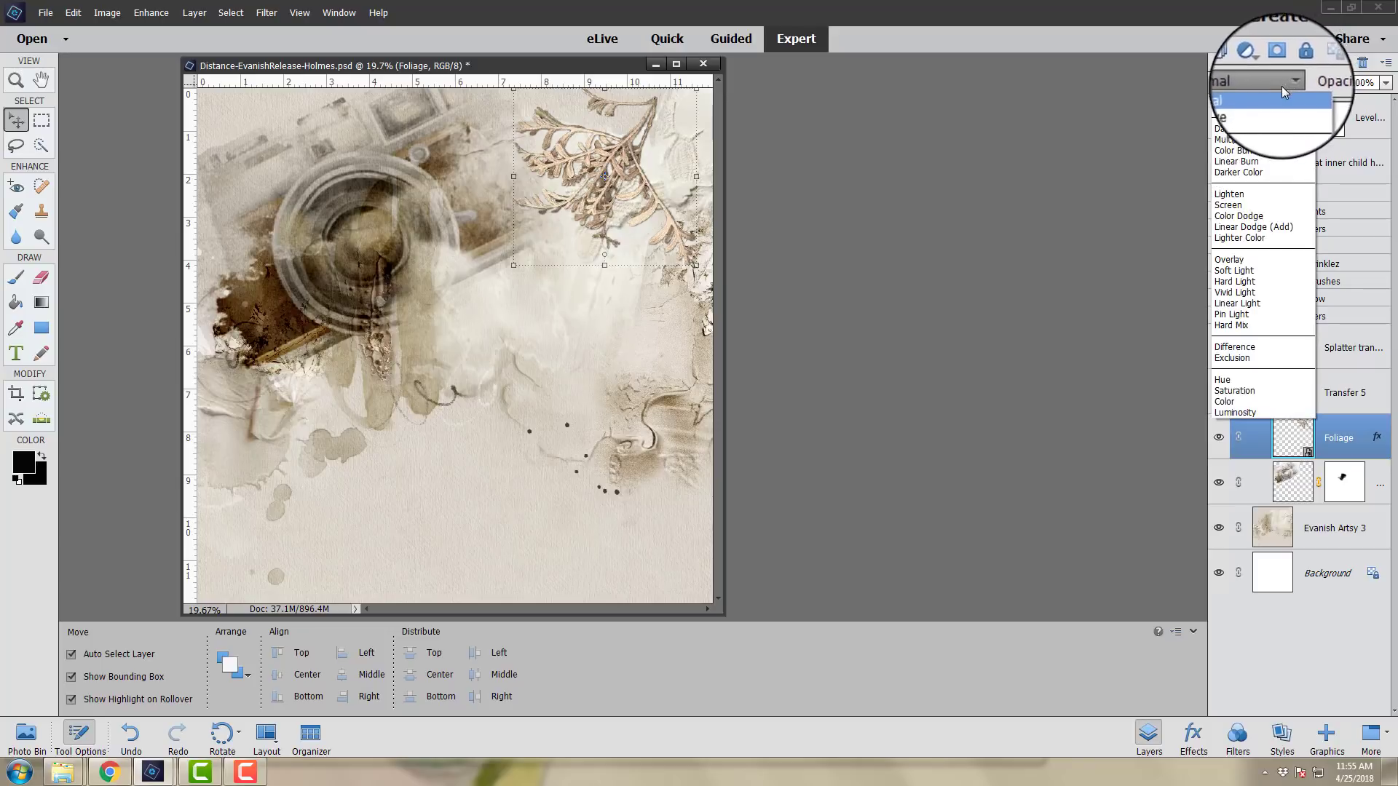
left_click(1238, 151)
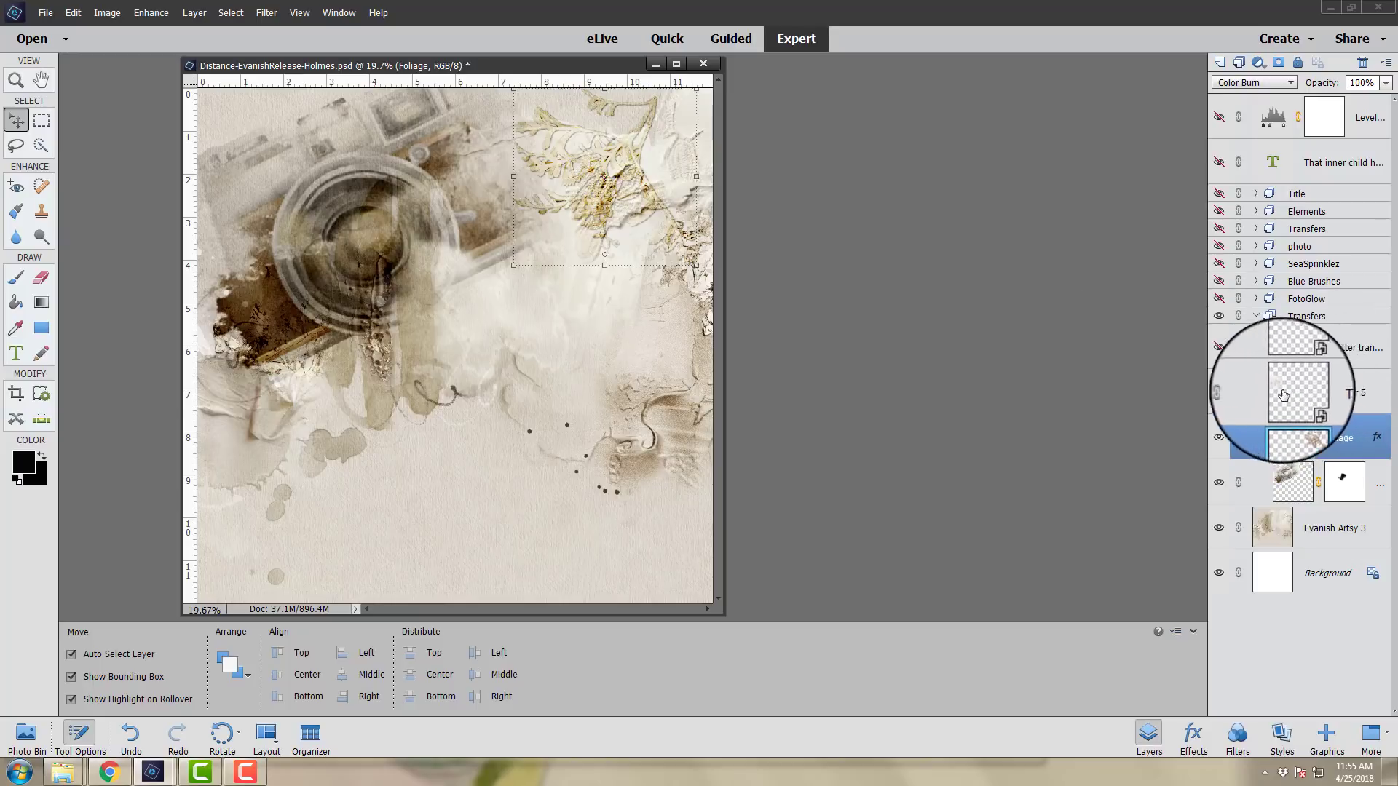
Step: Show and select the Transfer 5 layer, preview it in Normal blend mode, and return it to Multiply
left_click(1220, 394)
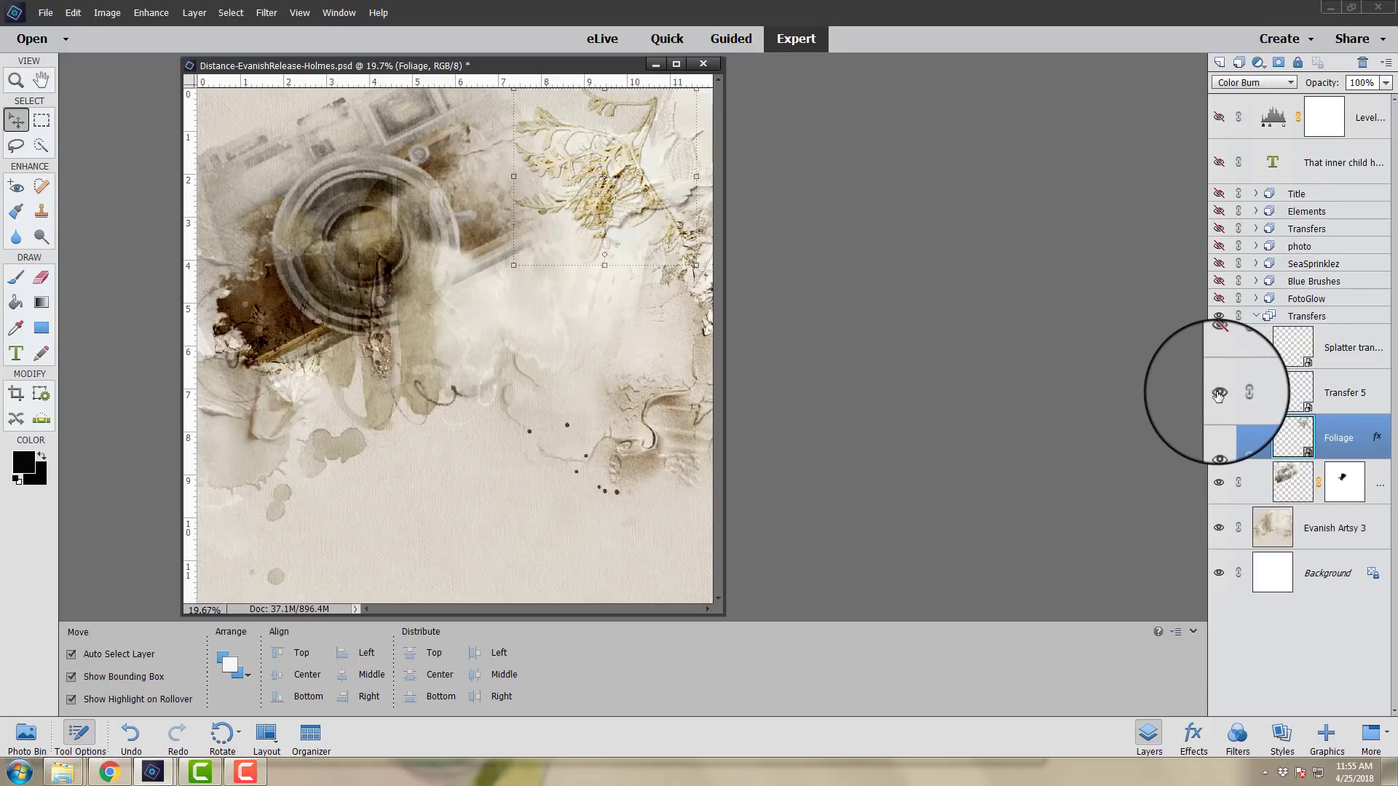
left_click(1290, 391)
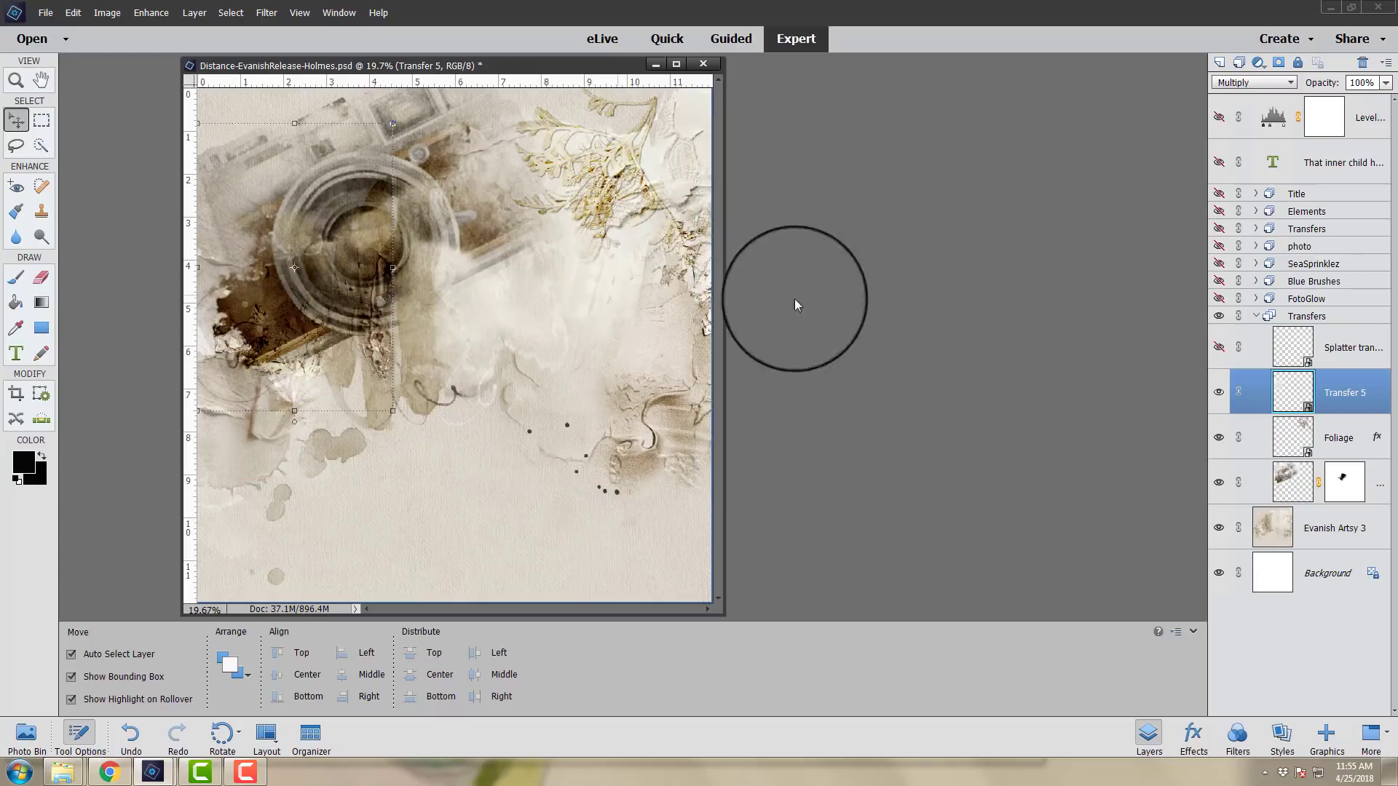
left_click(1289, 83)
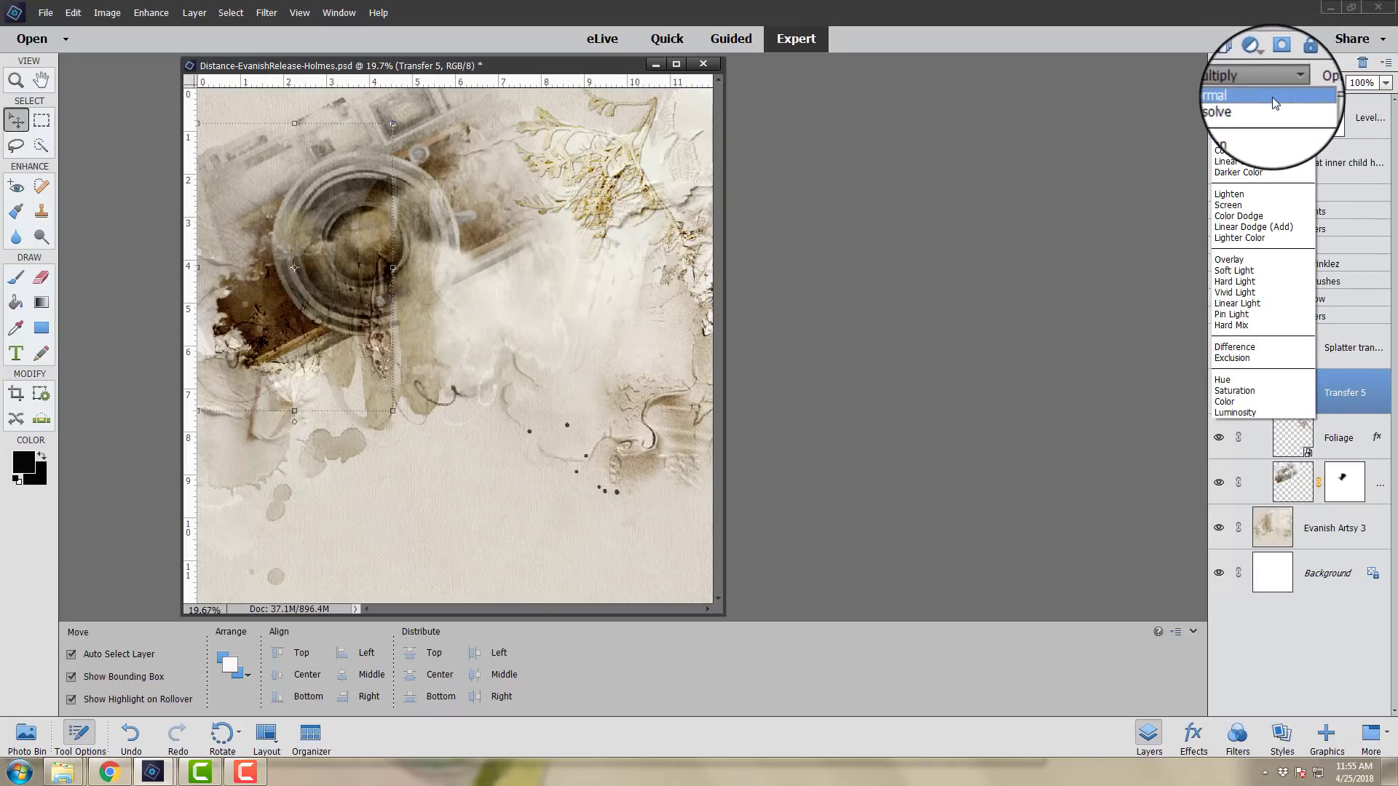
left_click(1273, 96)
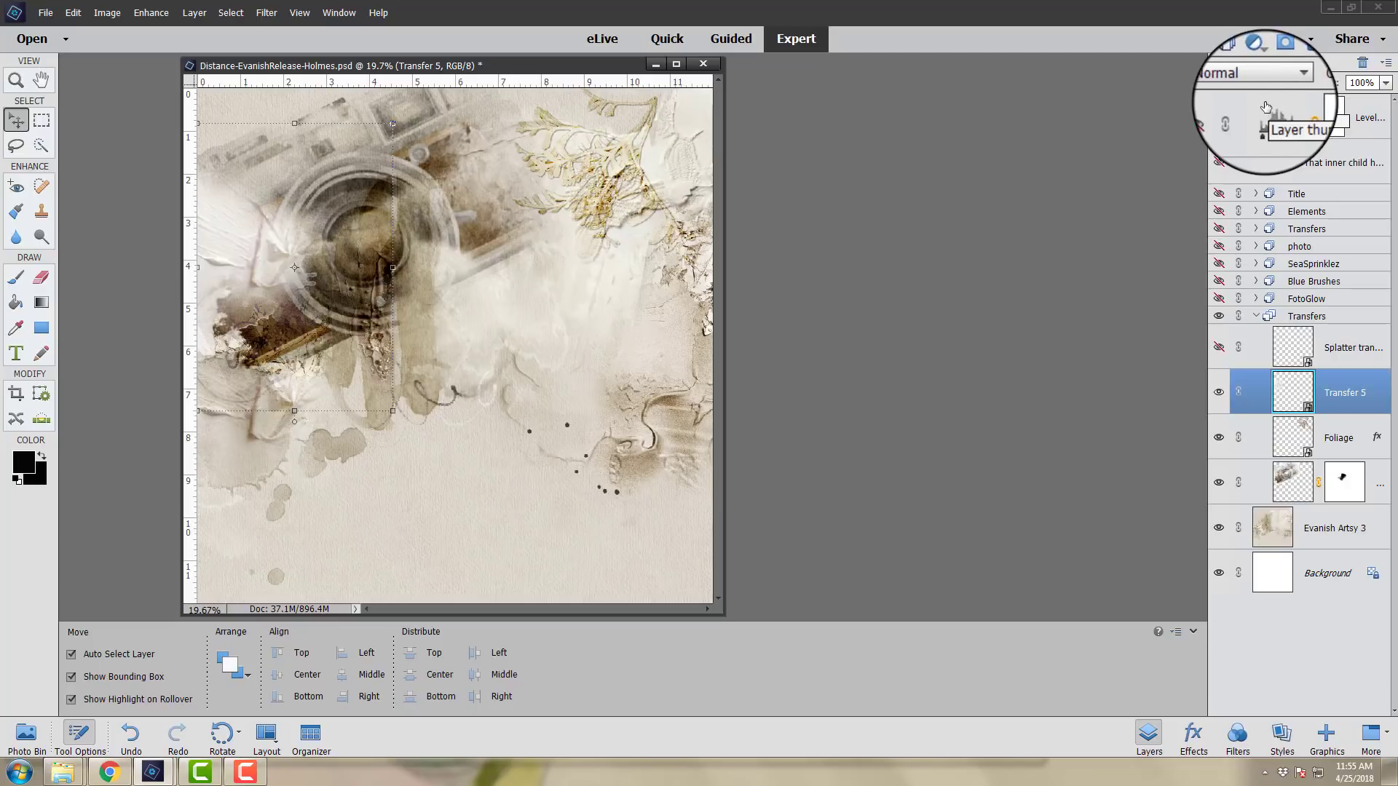
left_click(1281, 82)
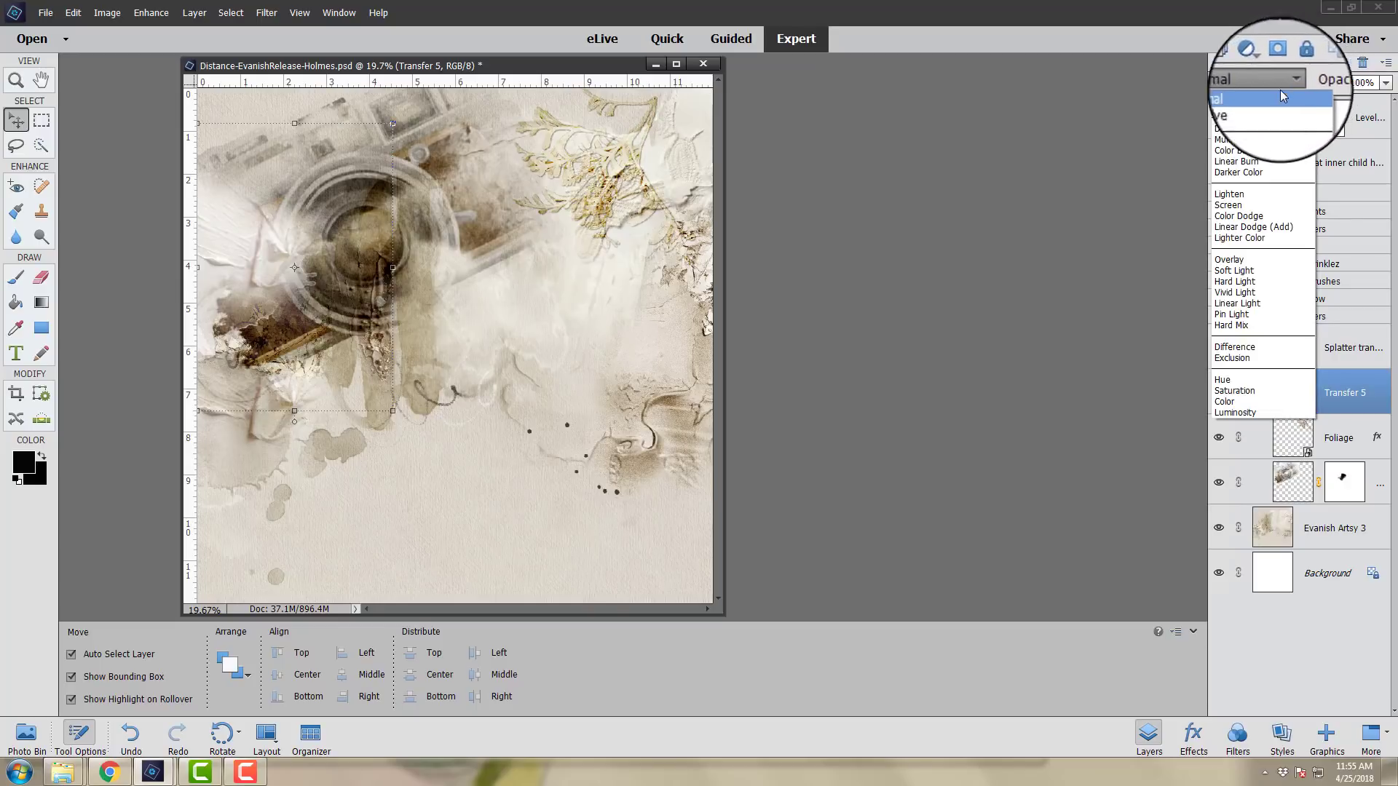
left_click(1254, 137)
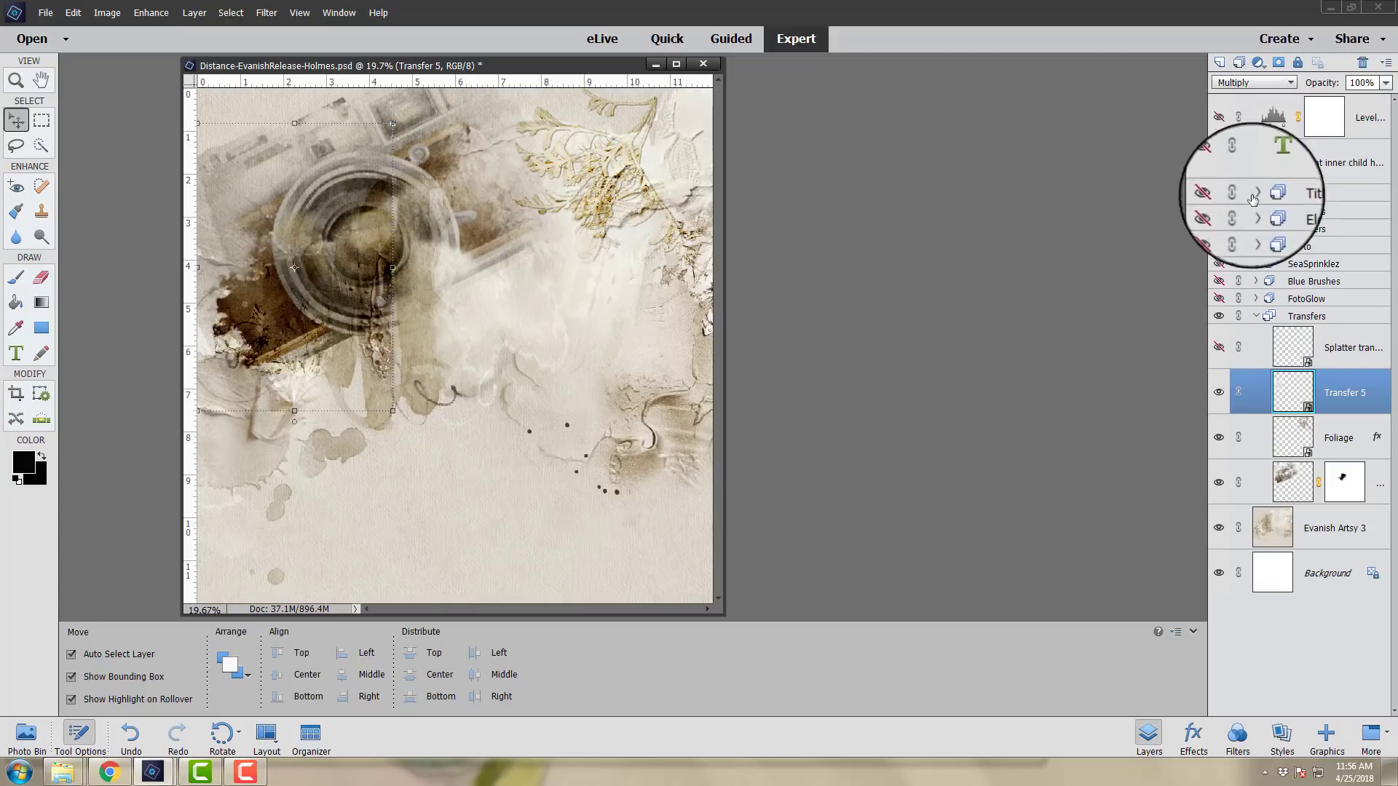
Step: Show the Splatter transfer layer, and show and expand the photo group to reveal its masked photo layers
left_click(1219, 347)
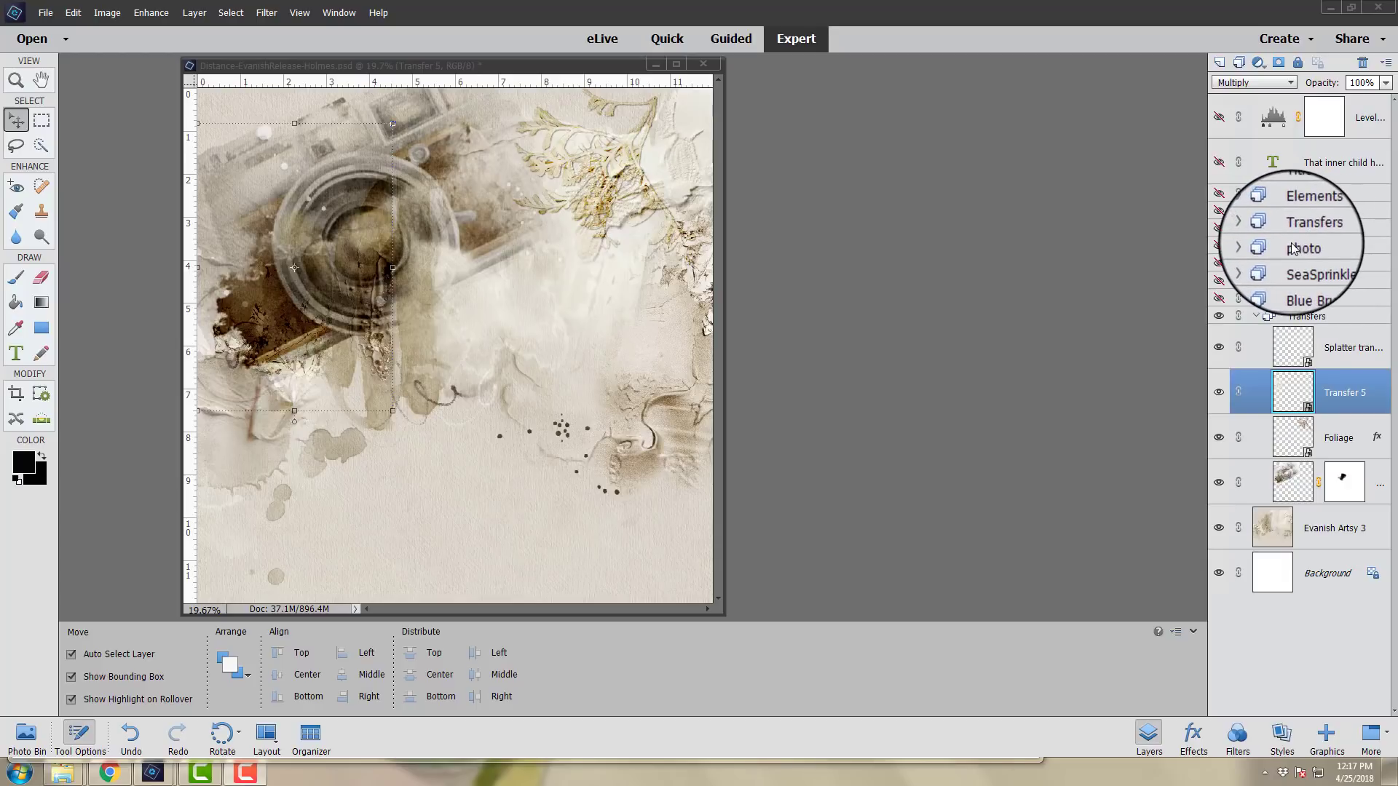
left_click(1218, 247)
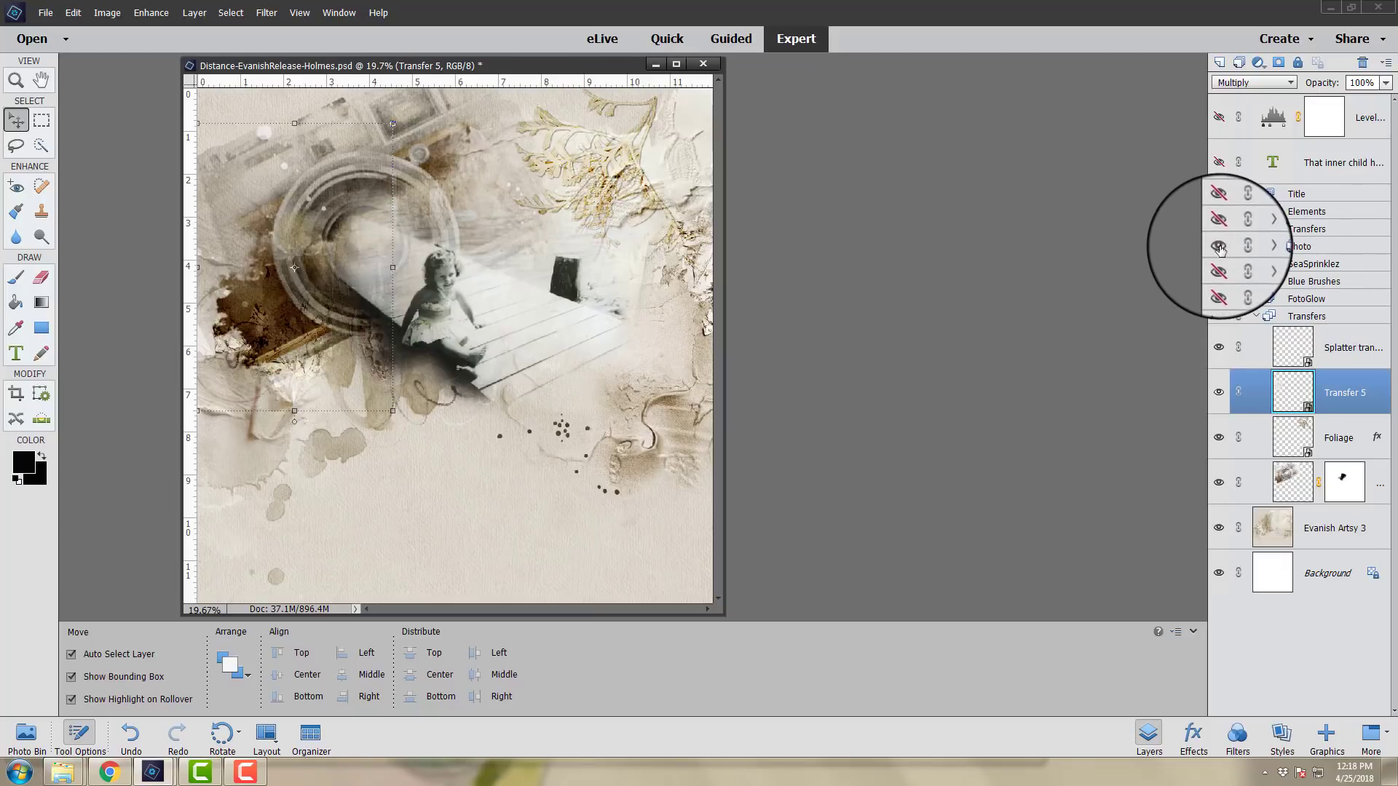
left_click(1255, 246)
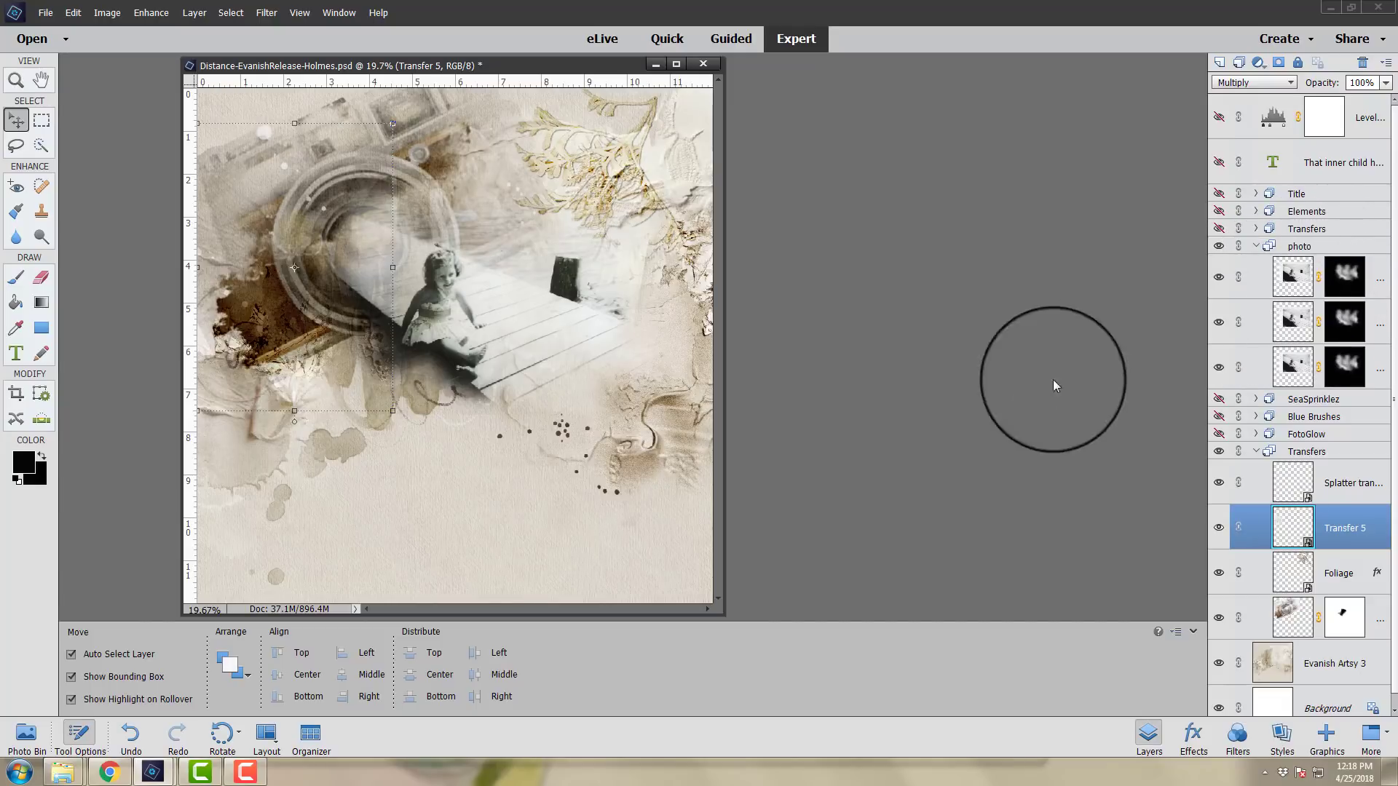
left_click_drag(637, 458, 669, 359)
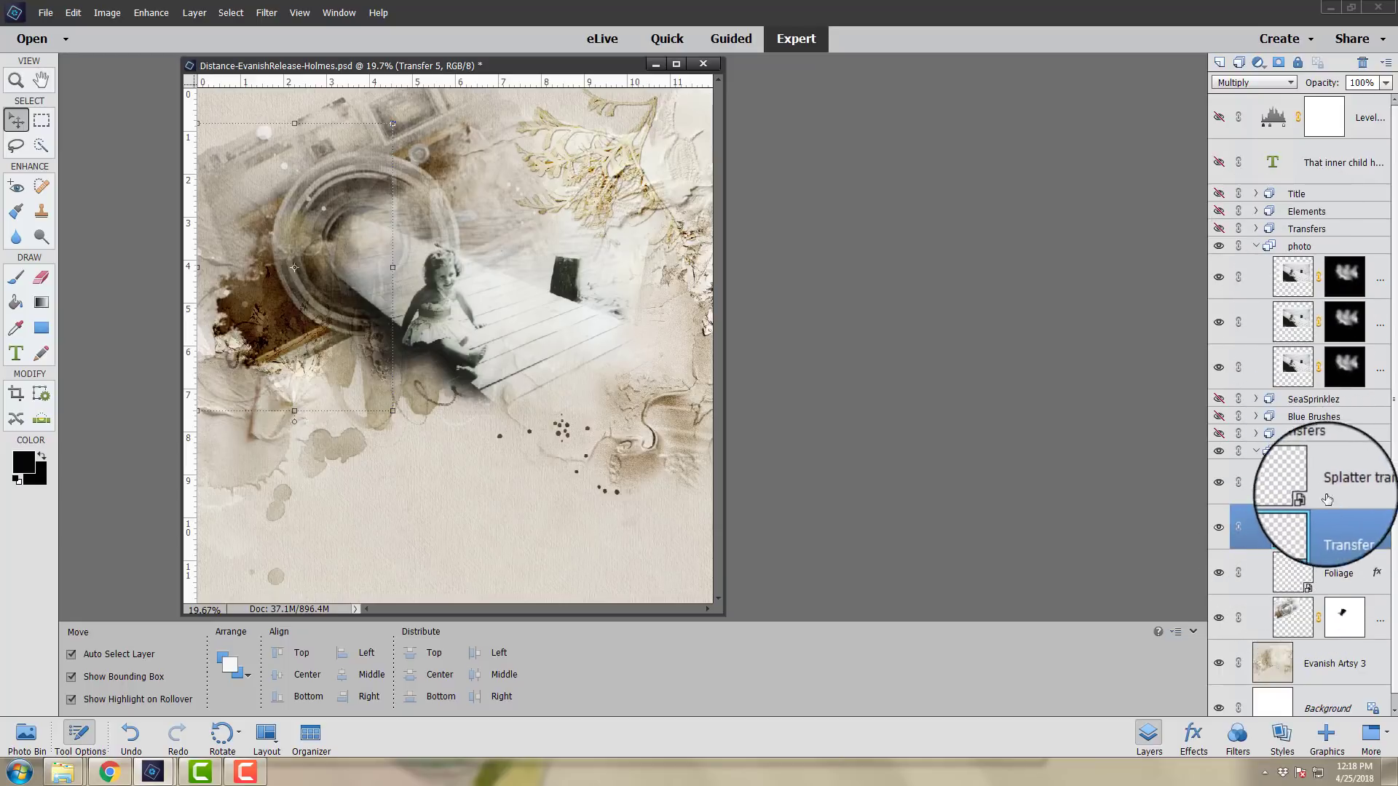
Step: Show and expand the Transfers group directly above the photo group, and hide its three masked layers
left_click(1218, 229)
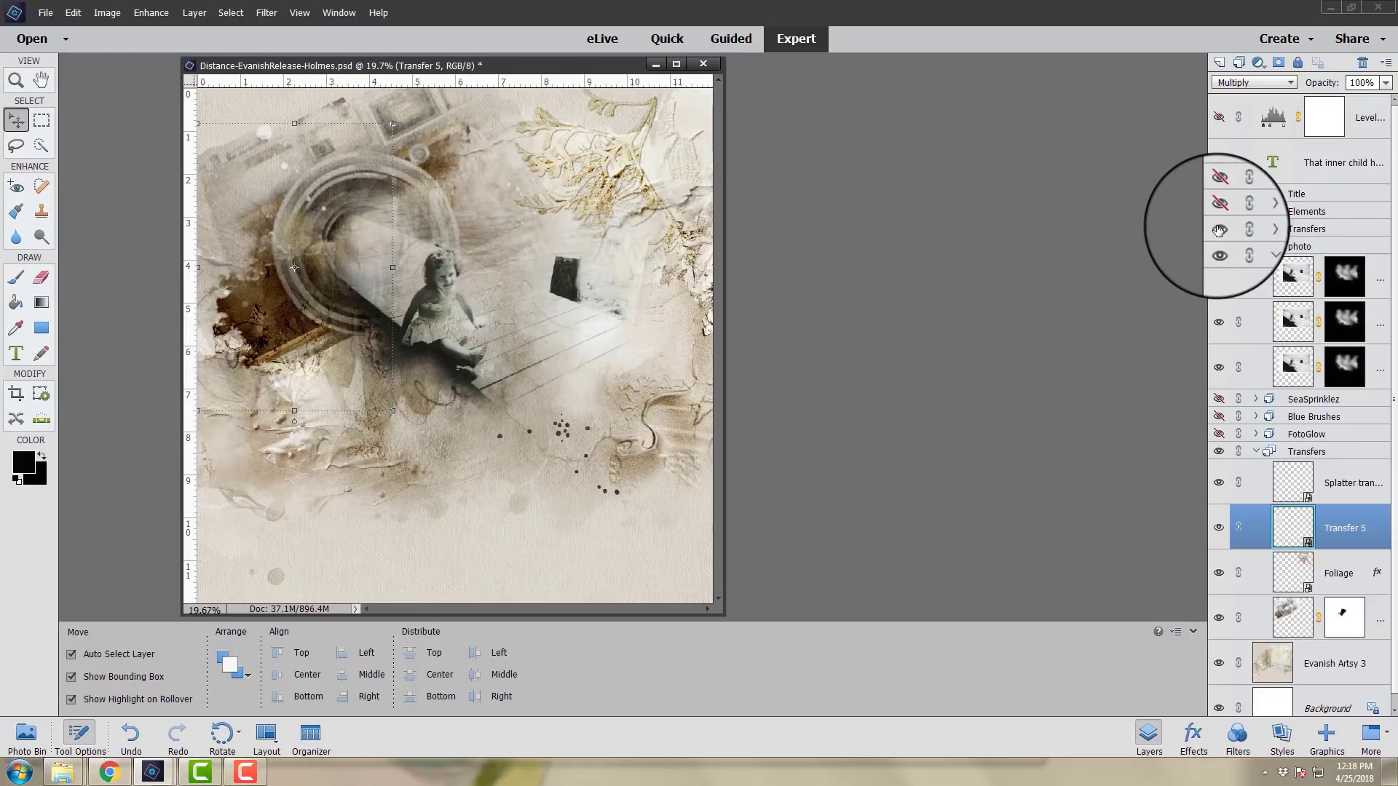
left_click(1255, 232)
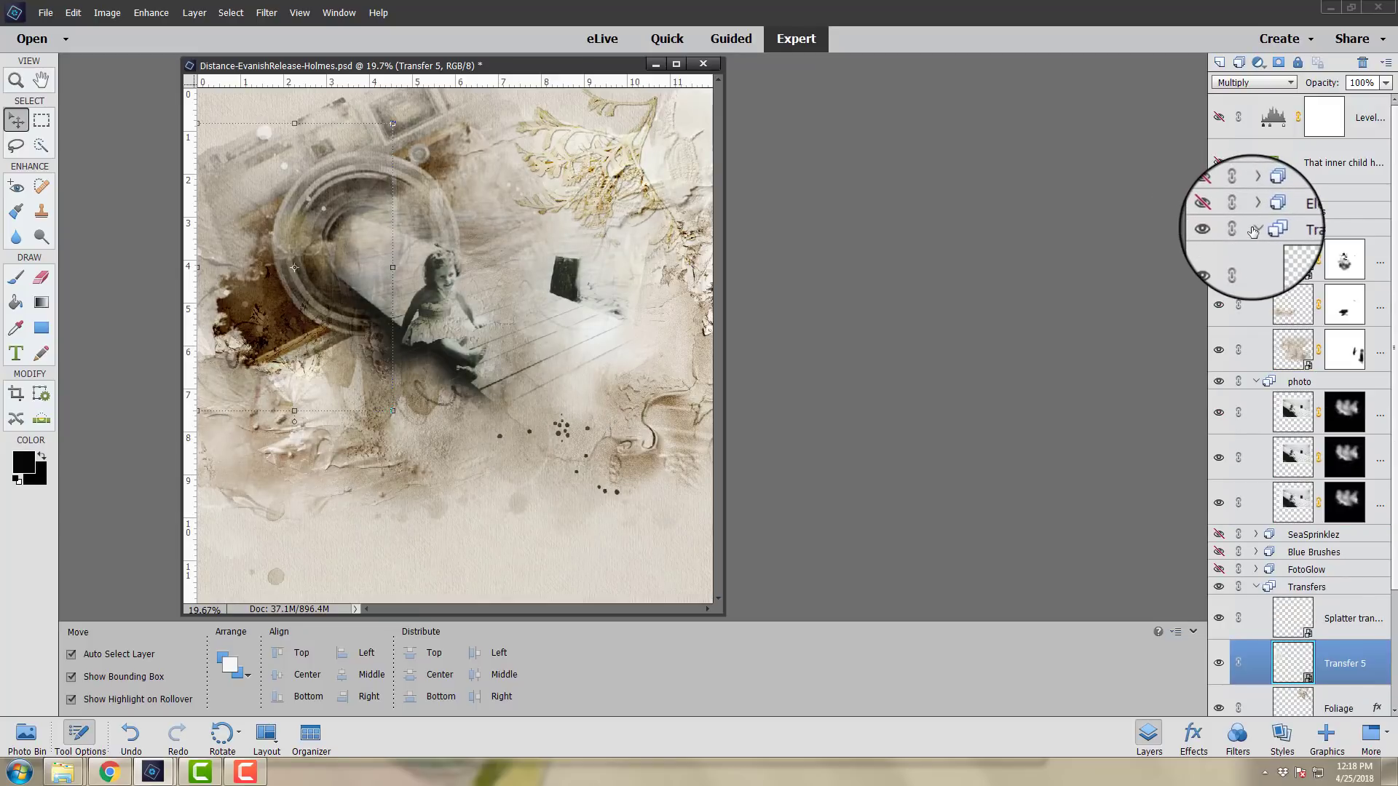
left_click(1219, 304)
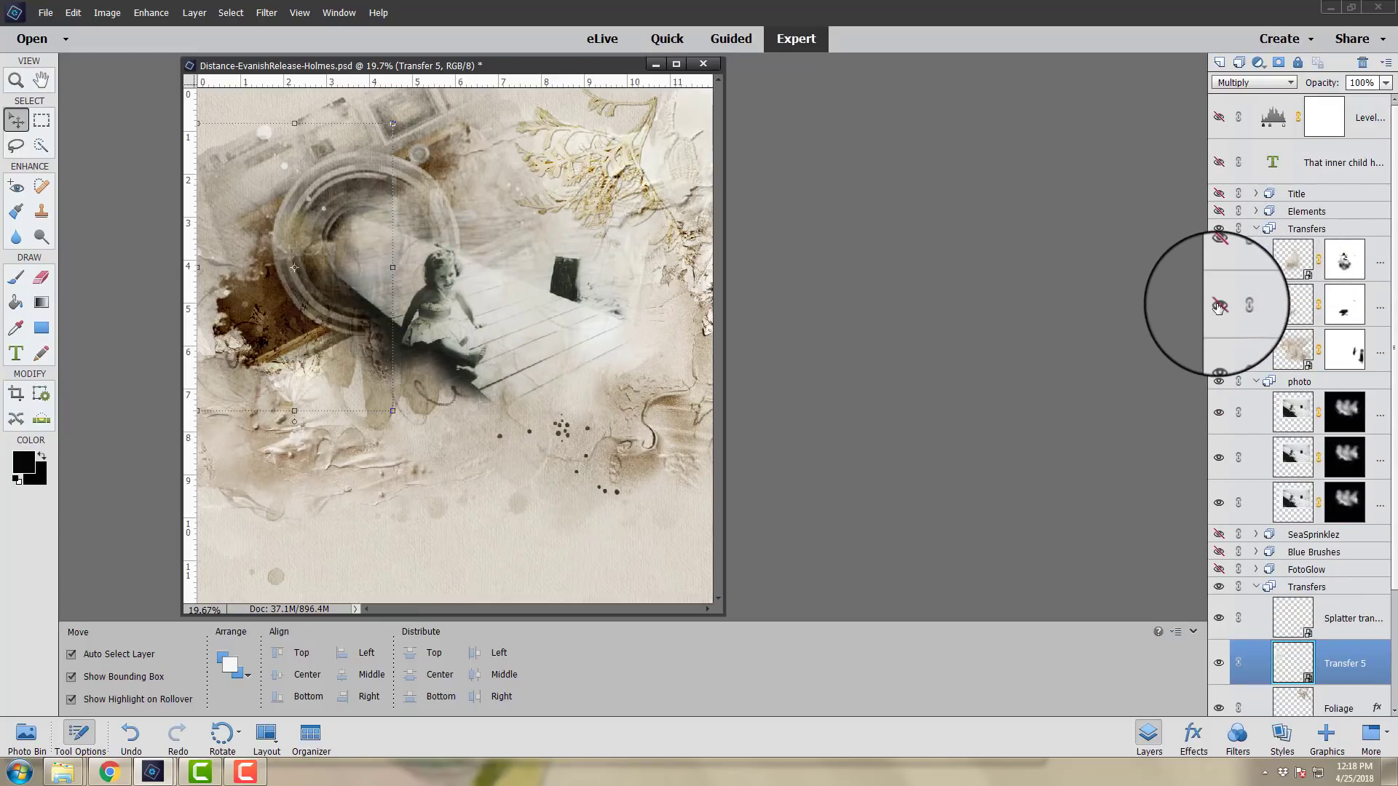
left_click(1218, 350)
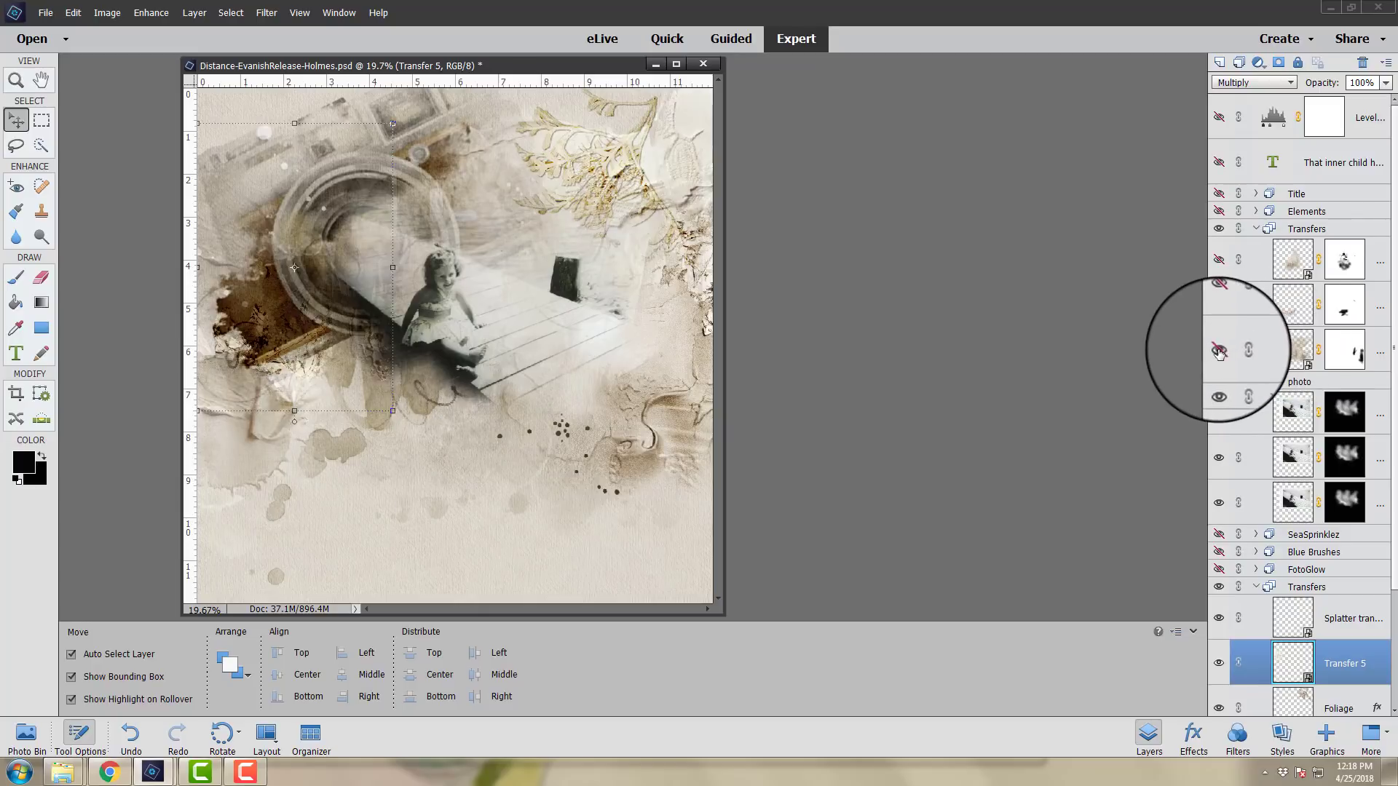
Step: Show and select the lowest layer in the upper Transfers group, try Normal blend mode on it, and restore Multiply
left_click(1218, 351)
left_click(1220, 352)
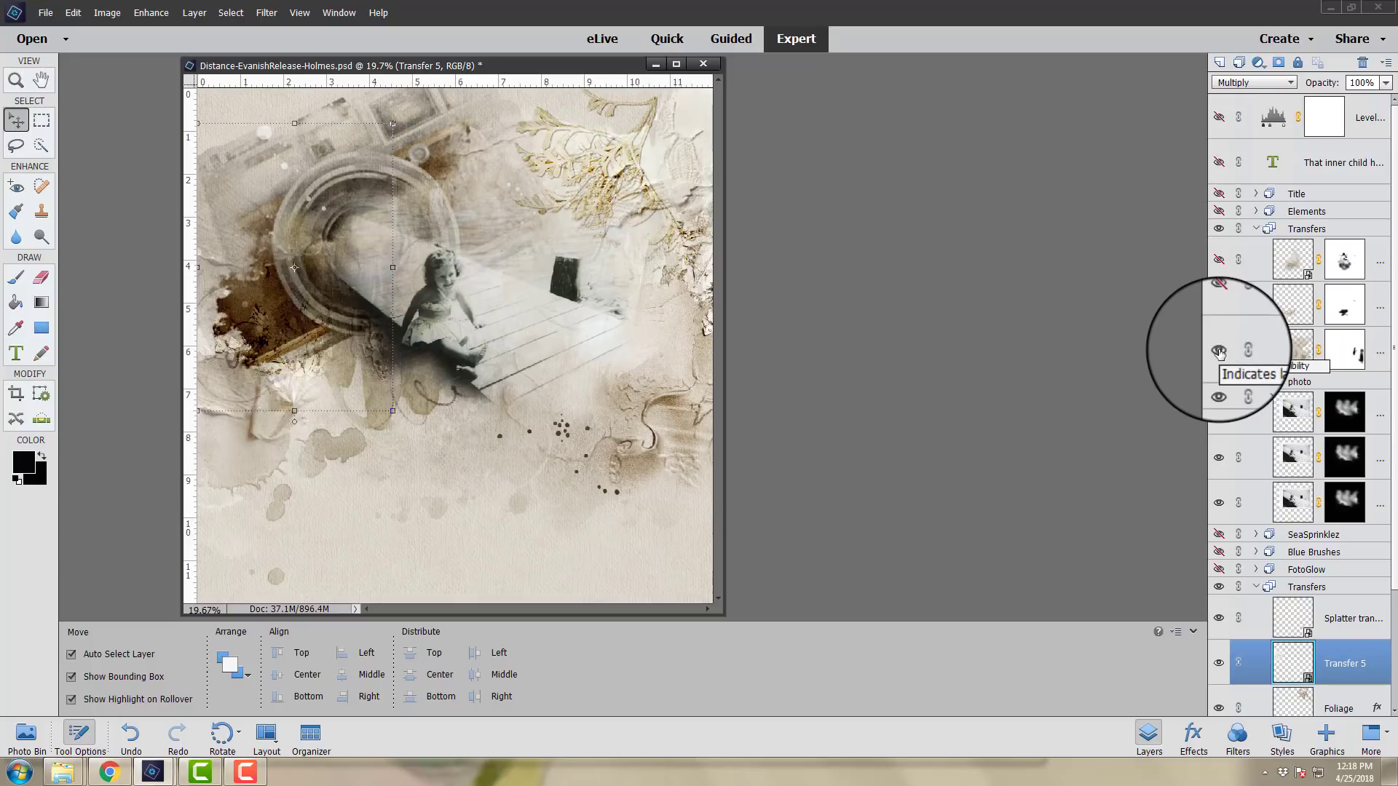
left_click(1289, 346)
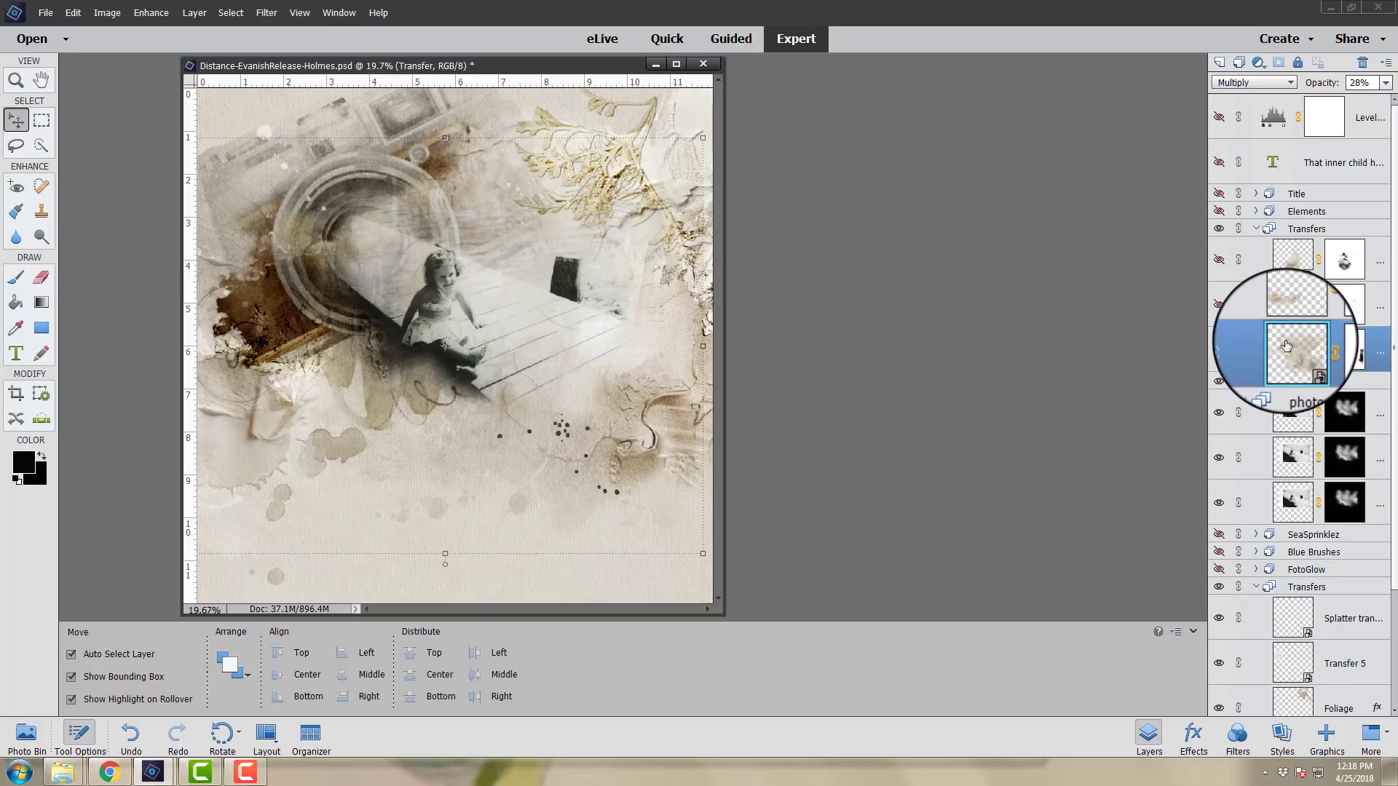
left_click(1290, 81)
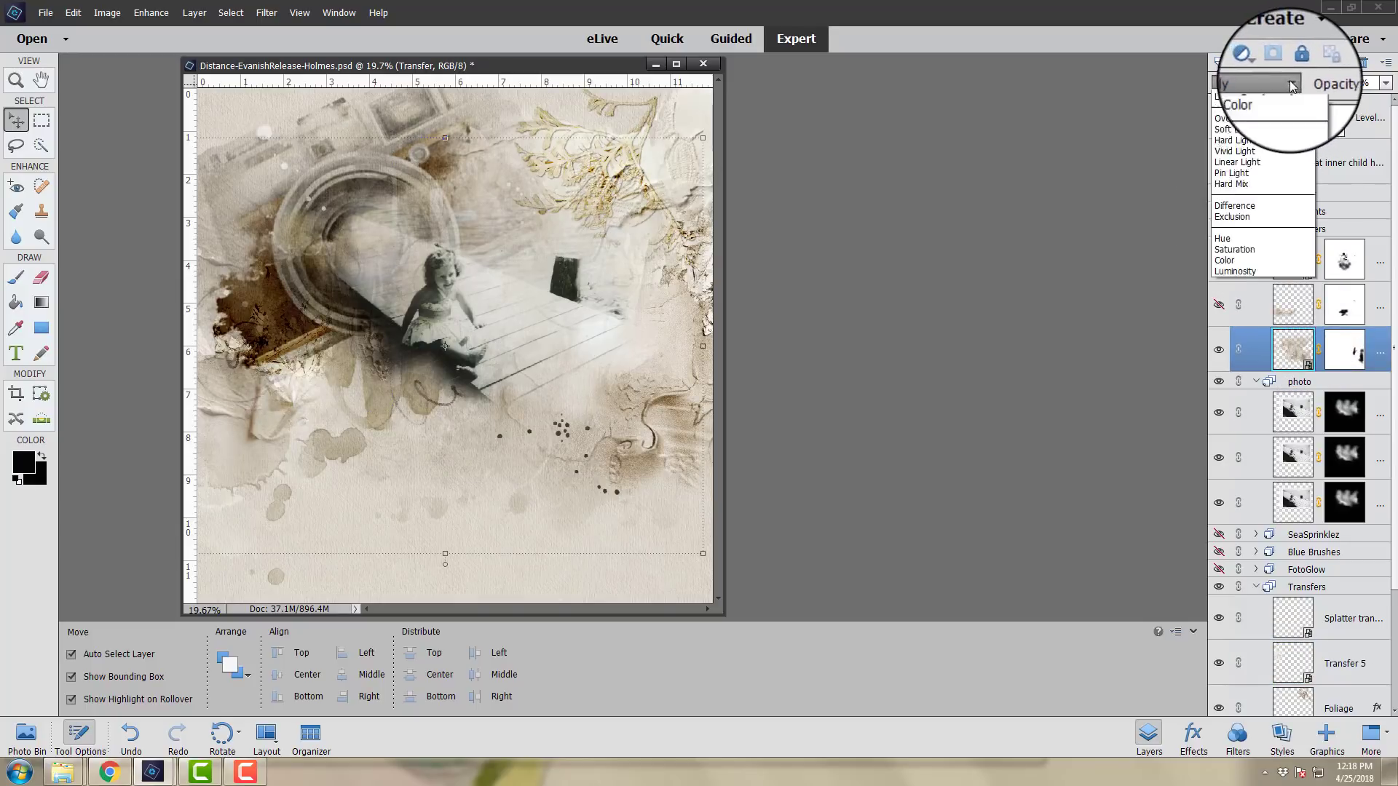
left_click(1270, 98)
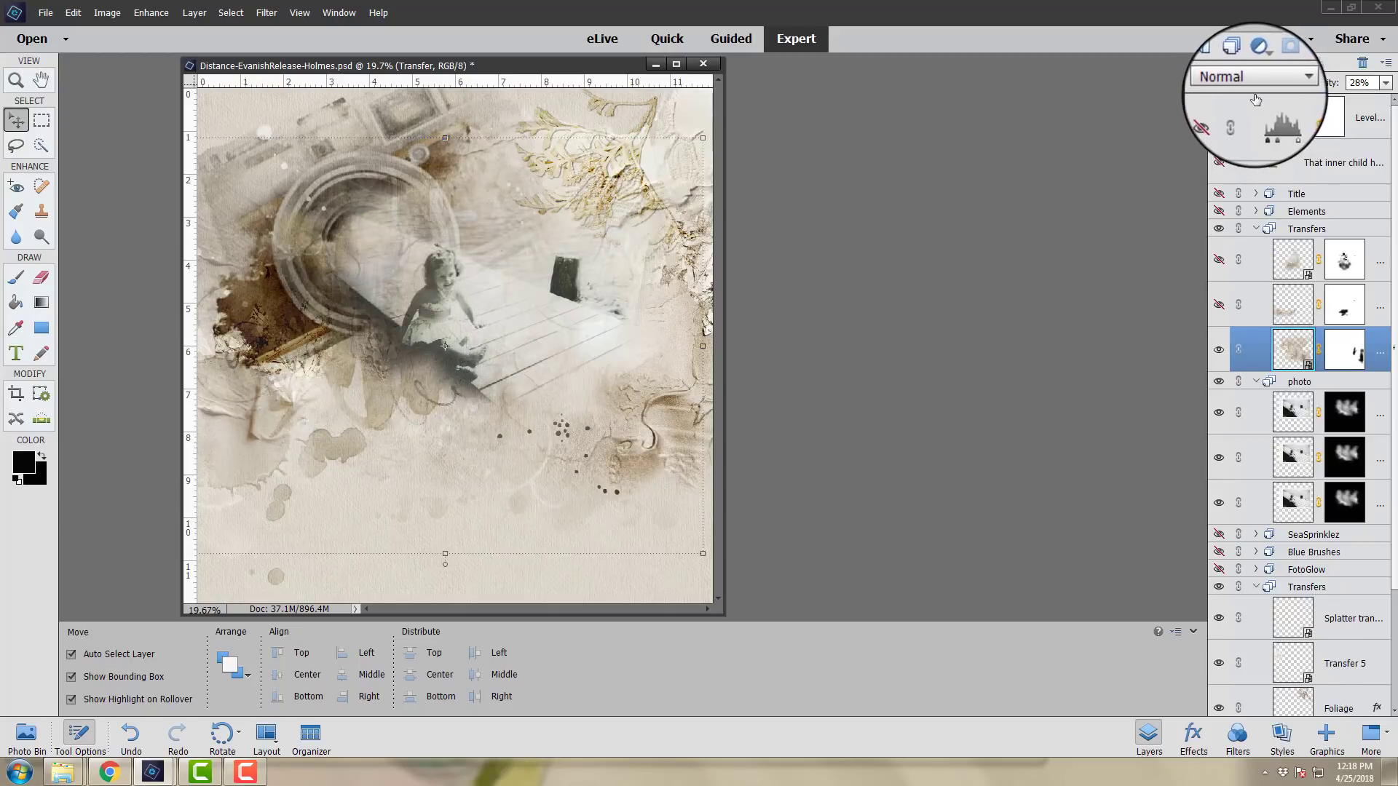
left_click(1280, 81)
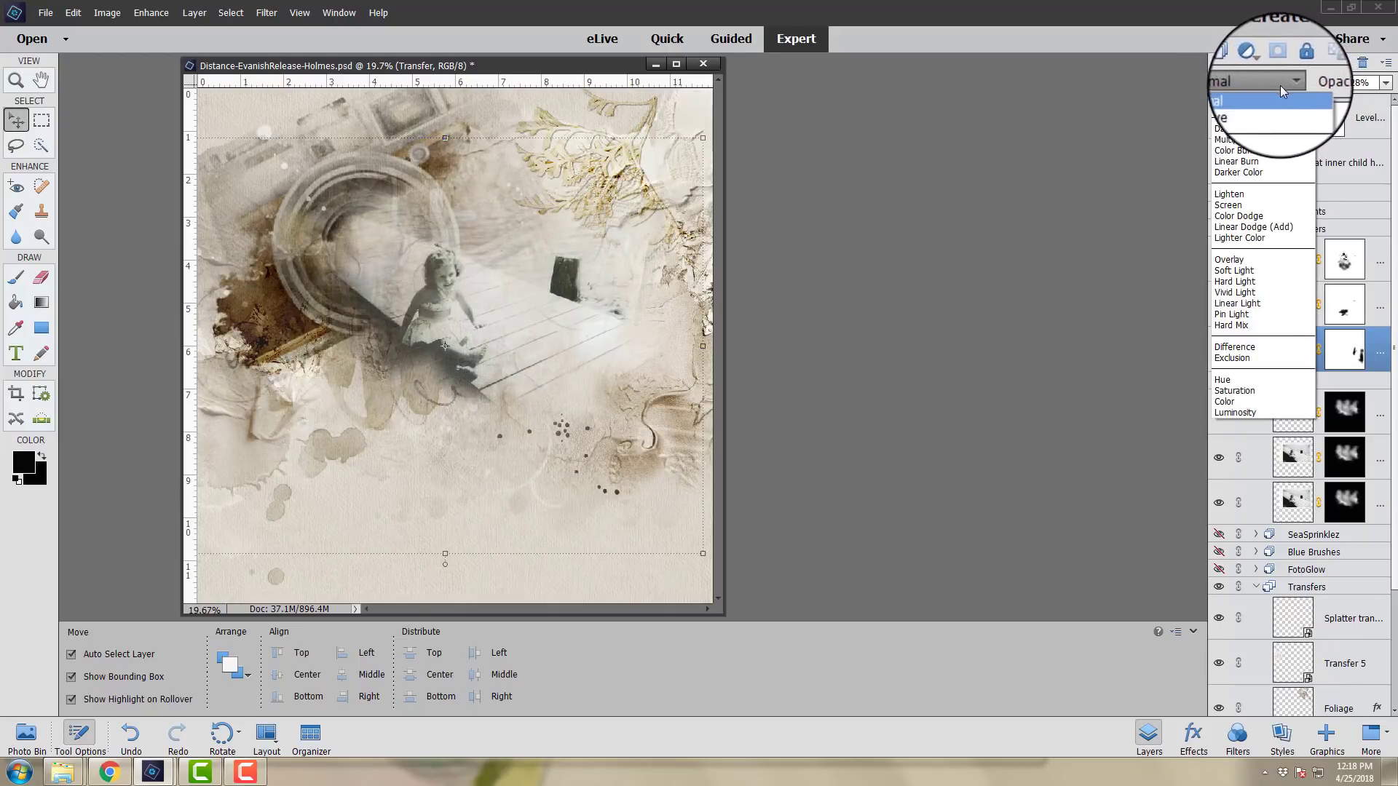
left_click(1231, 141)
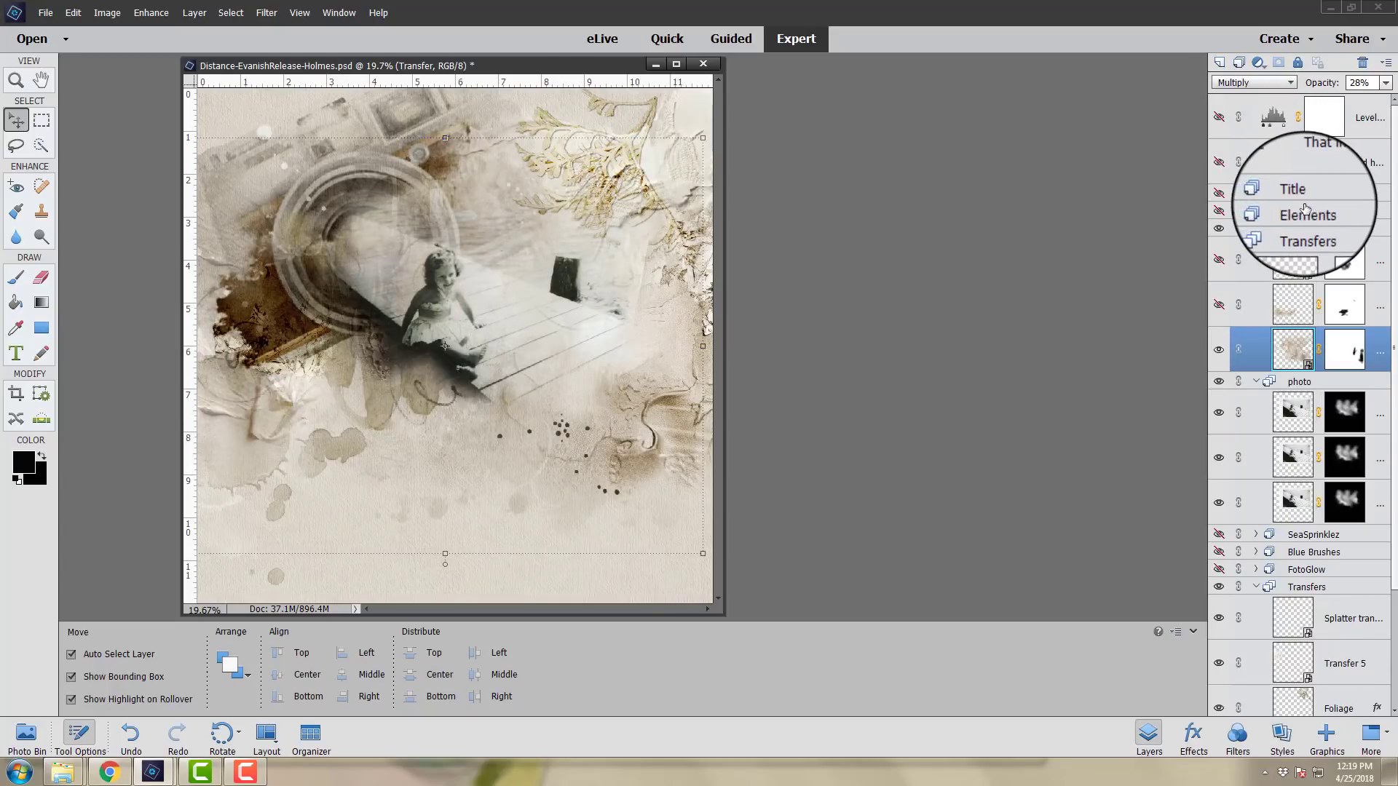
Step: Show the middle layer of the upper Transfers group and Transfer 2 above it, toggling Transfer 2 off and on to compare
left_click(1286, 303)
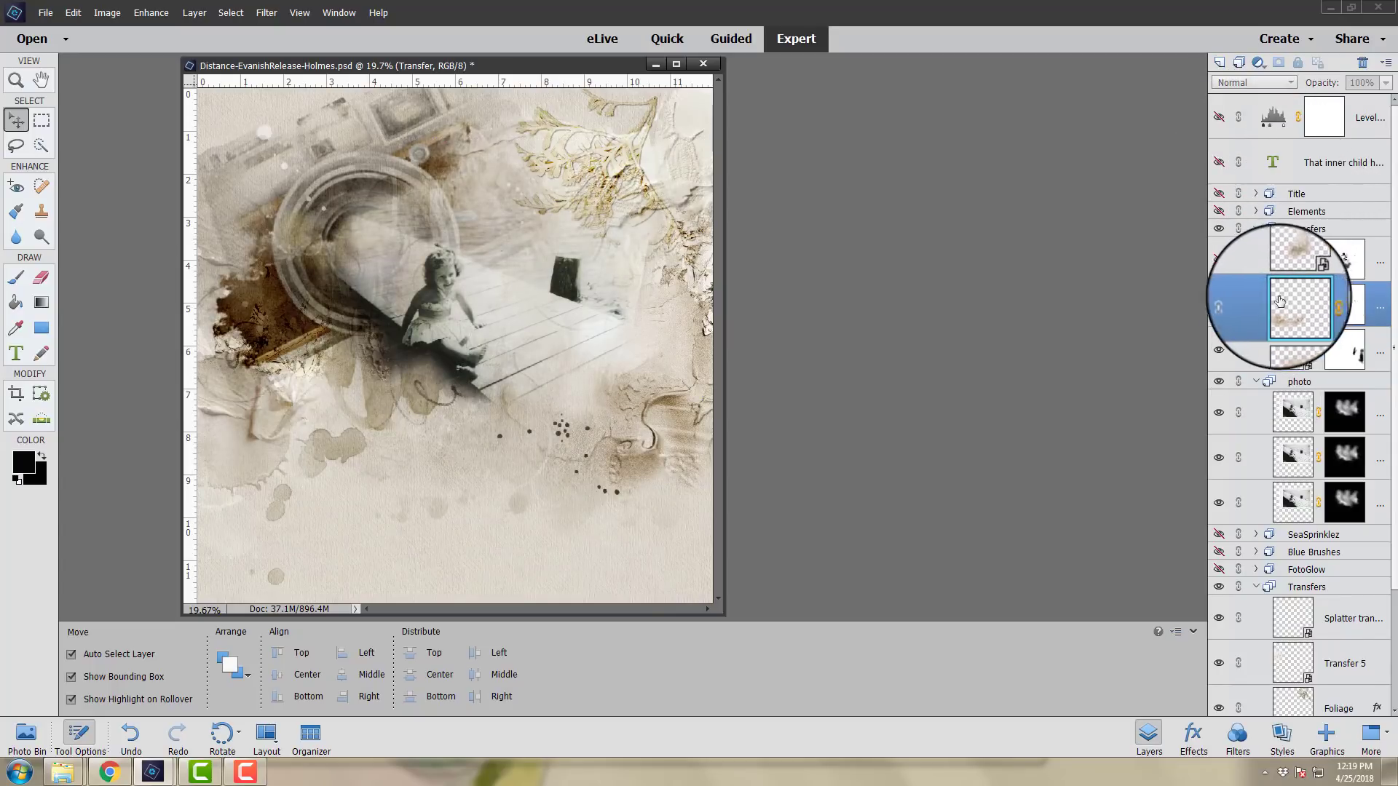
left_click(1219, 307)
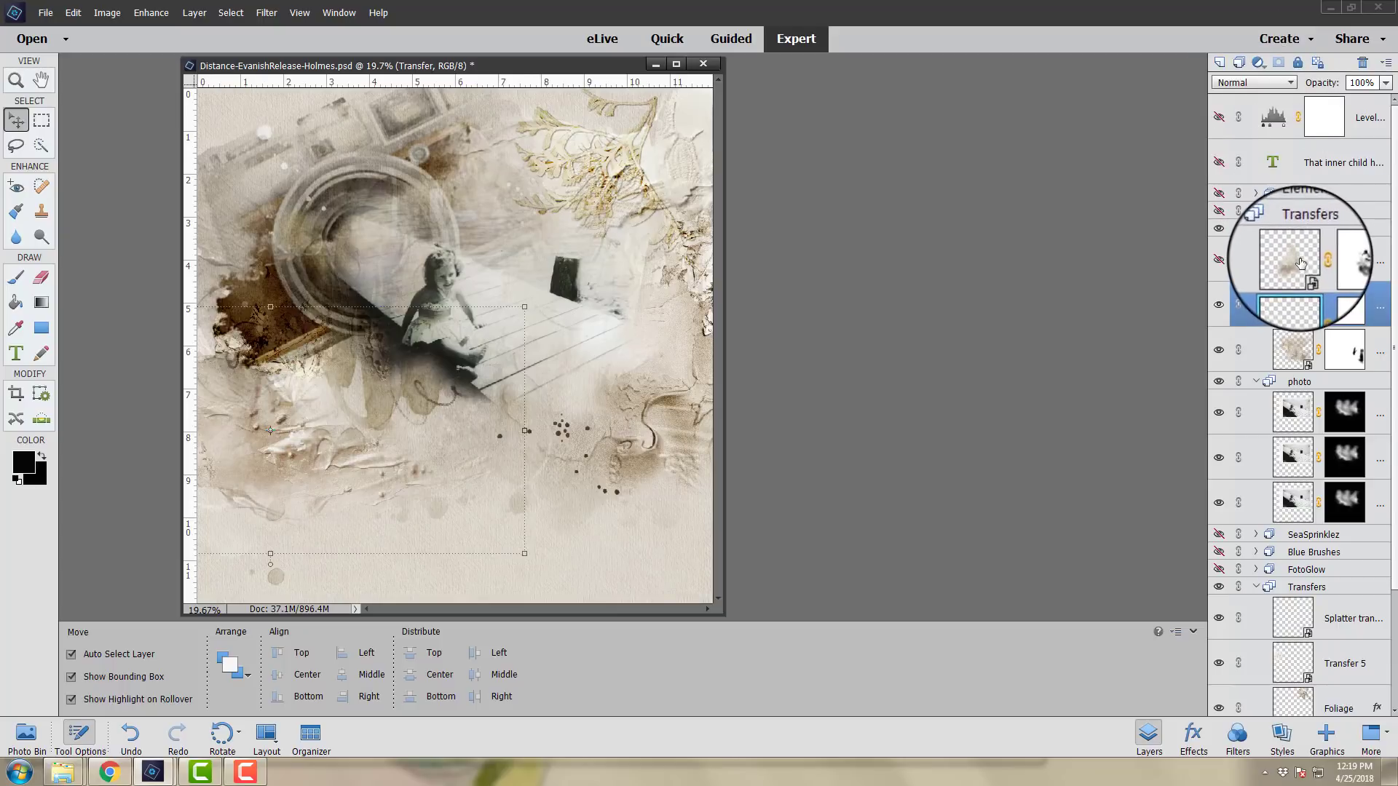
left_click(1301, 262)
left_click(1220, 262)
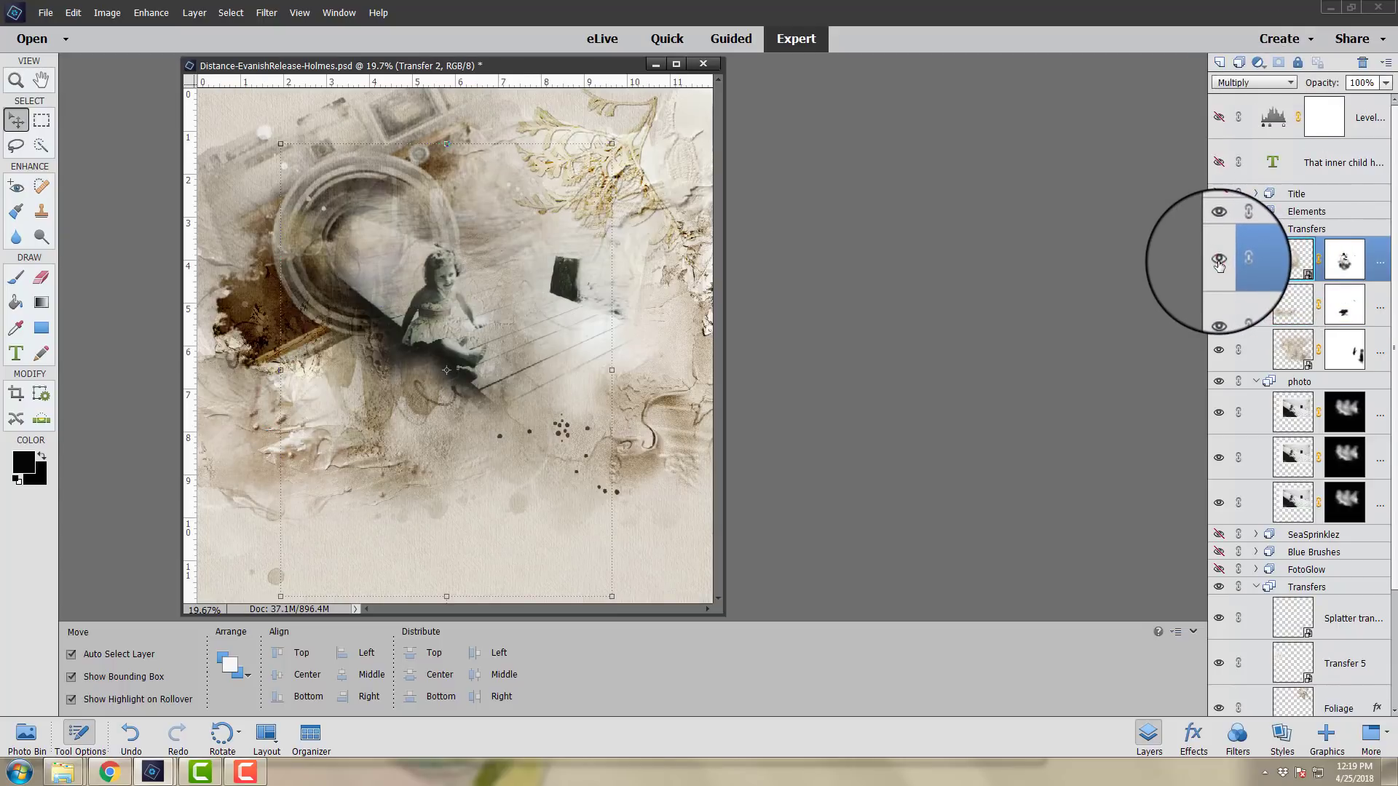
left_click(1219, 262)
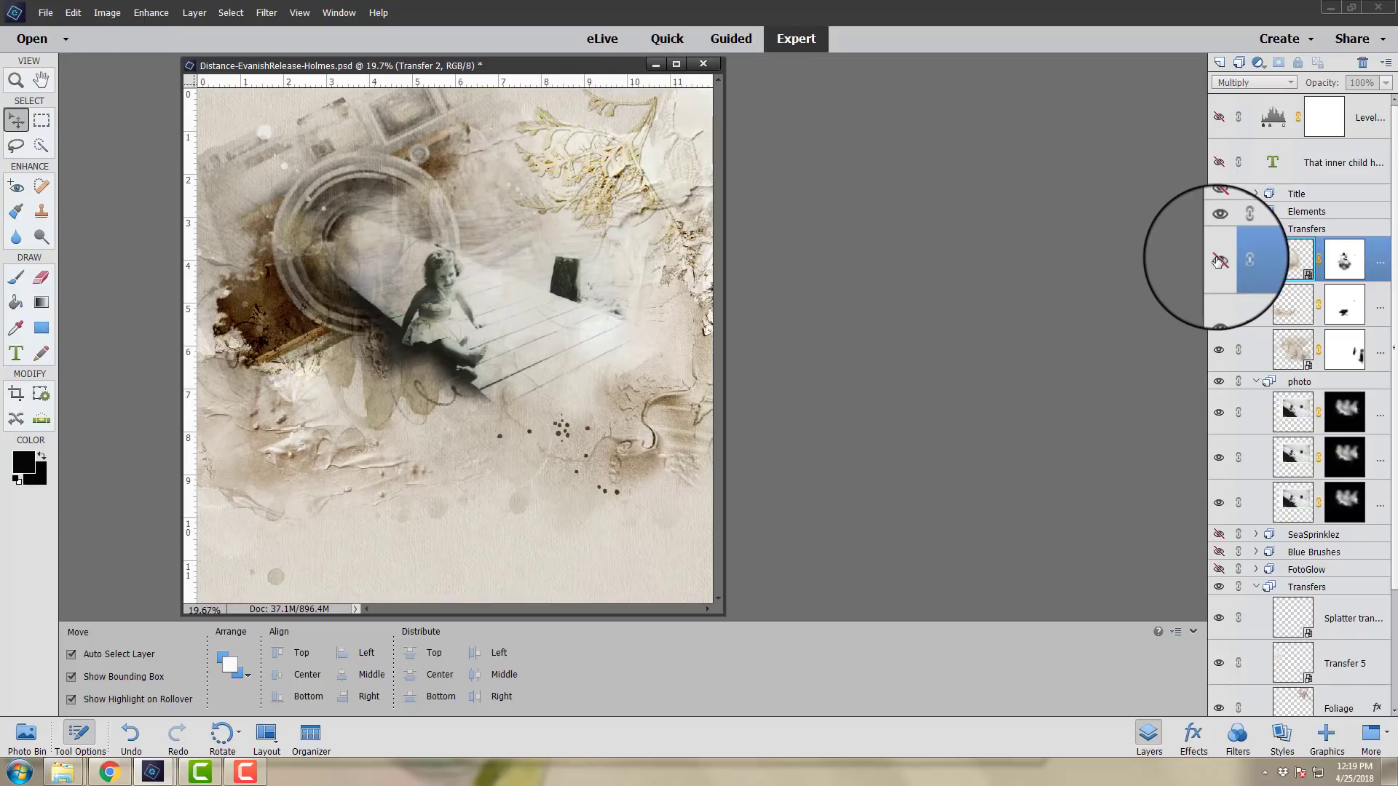
left_click(1218, 262)
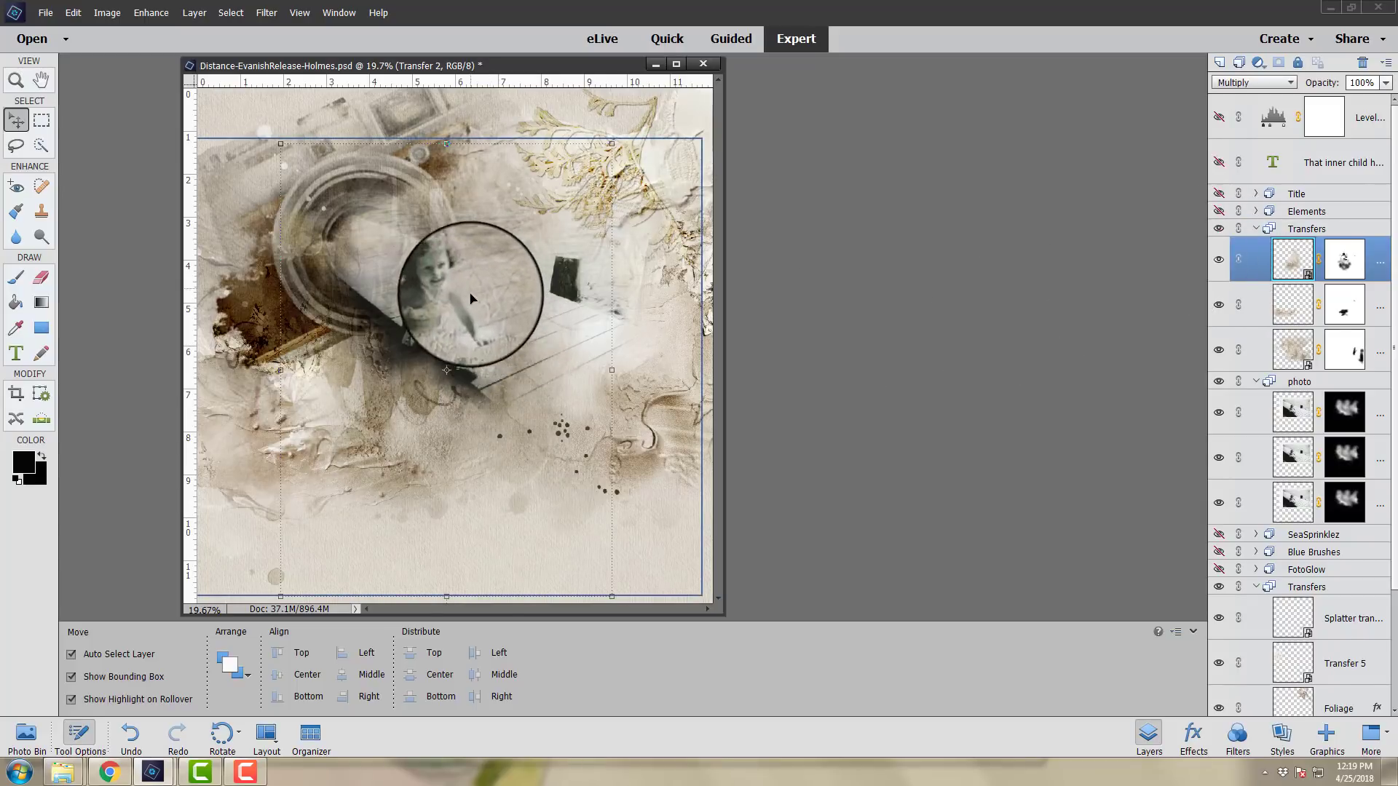
left_click_drag(470, 298, 444, 331)
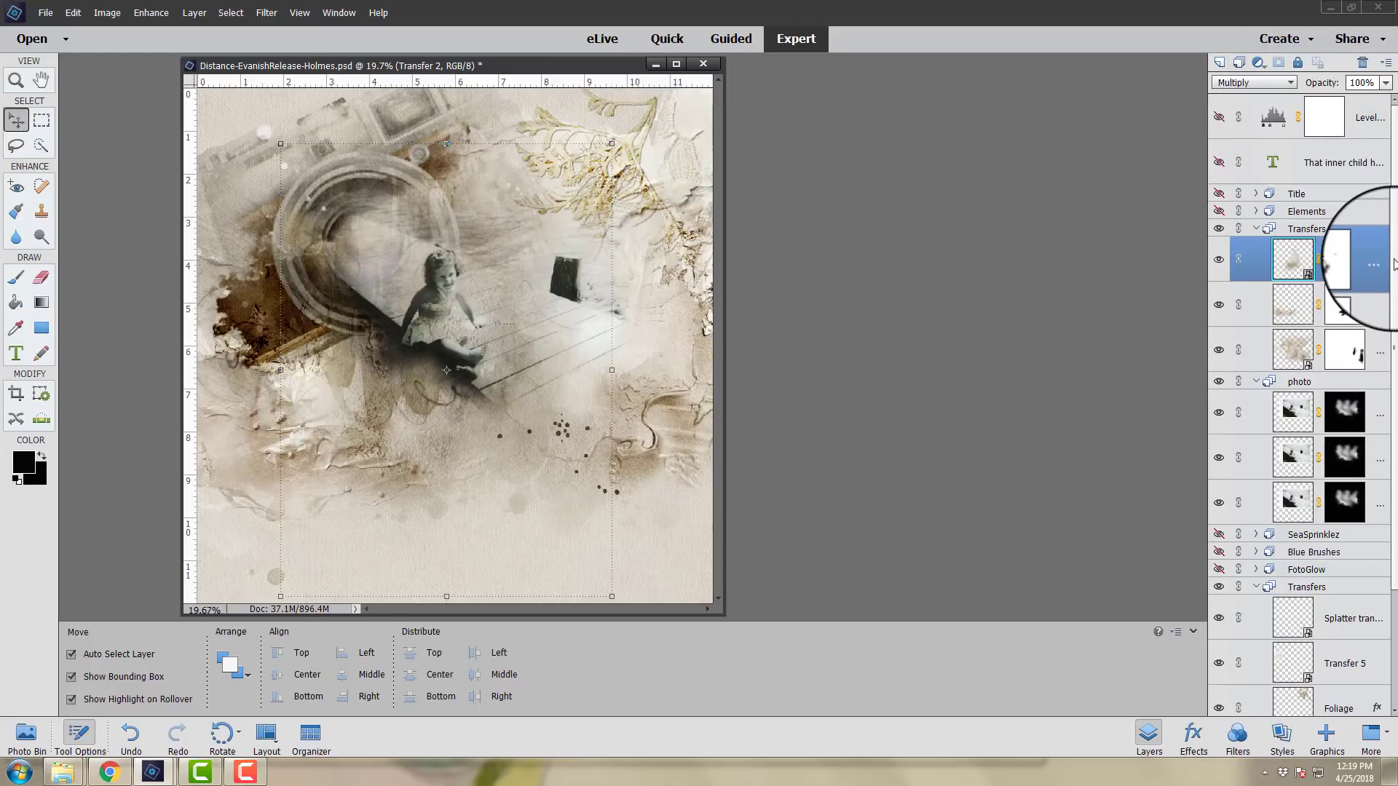
Step: Show and expand the FotoGlow group below Blue Brushes, and look through its glow layers
scroll(1376, 310, "down", 2)
scroll(1395, 309, "down", 2)
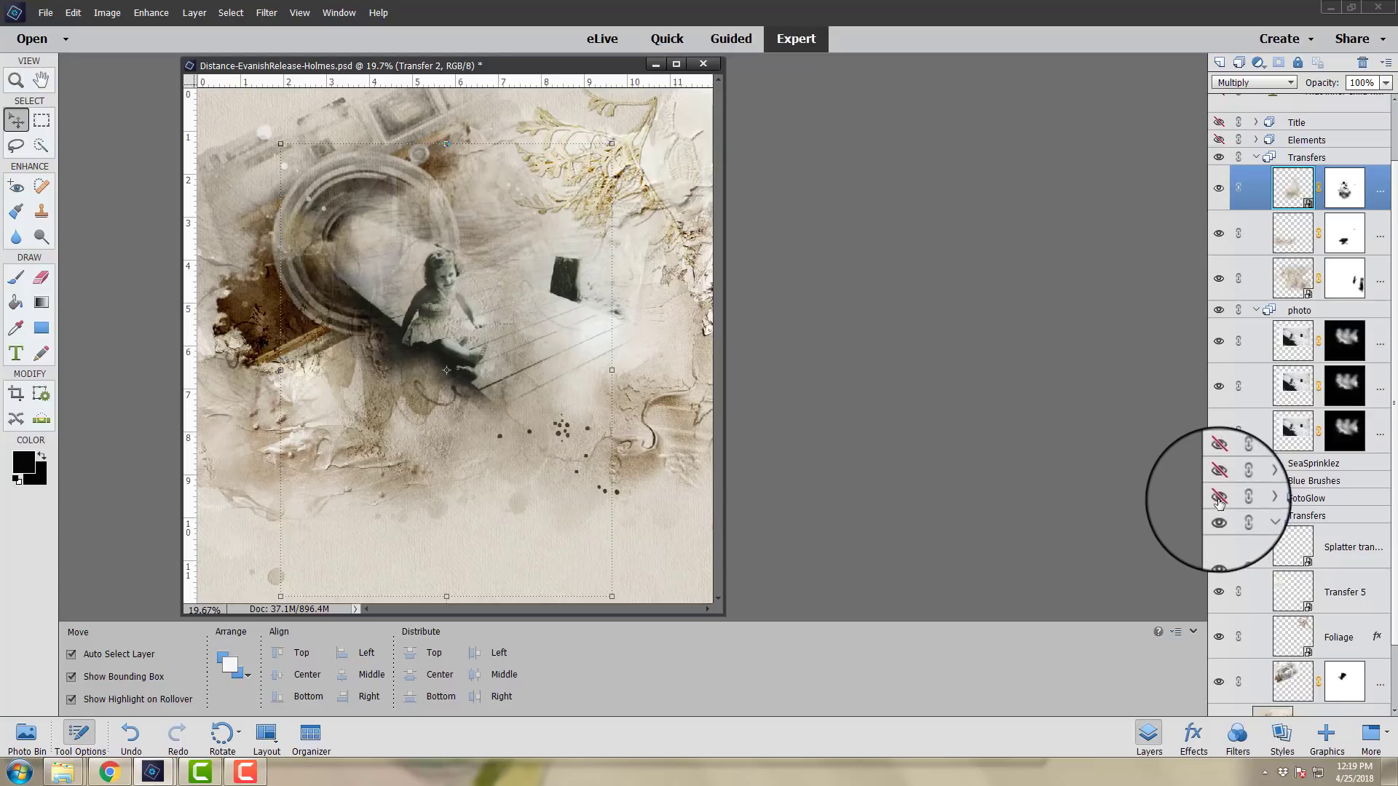
left_click(1219, 499)
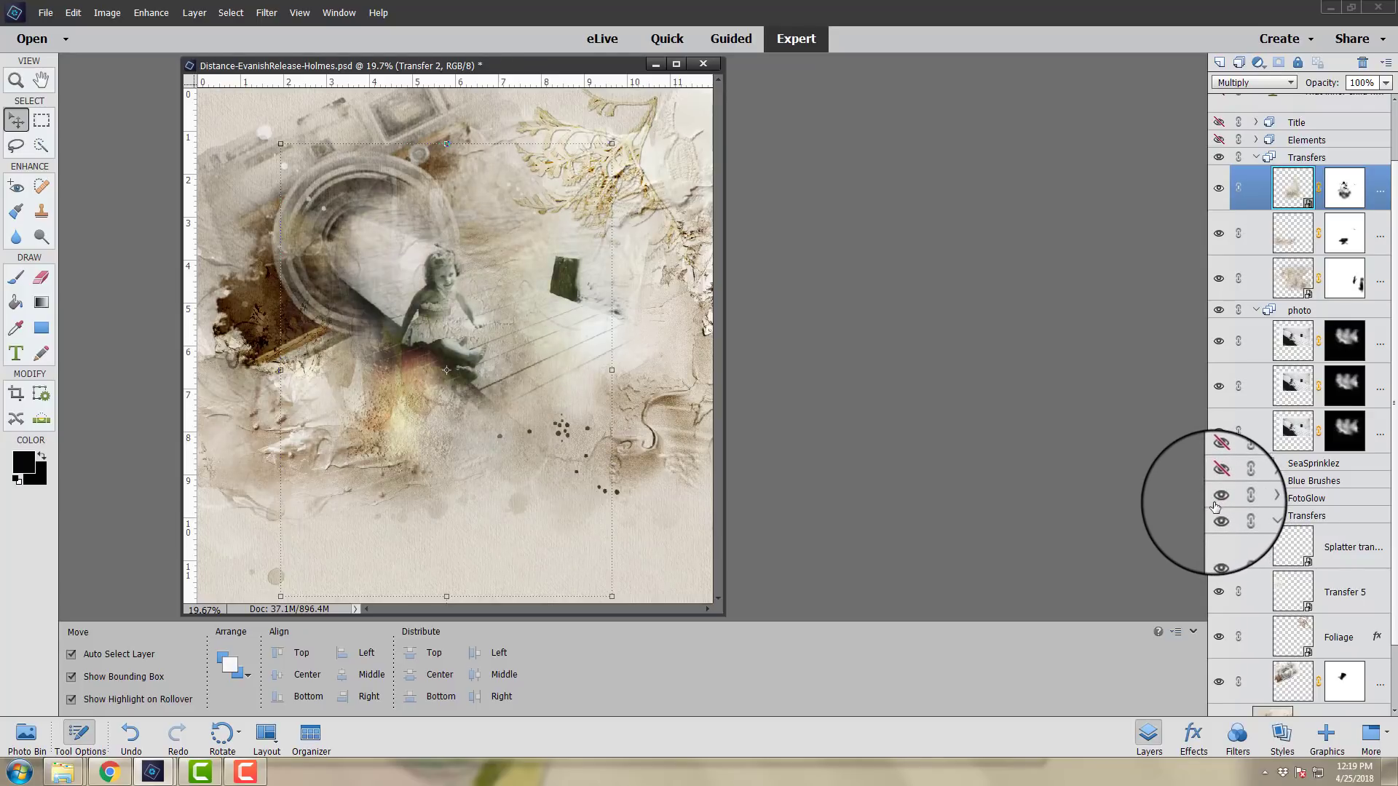
left_click(1253, 499)
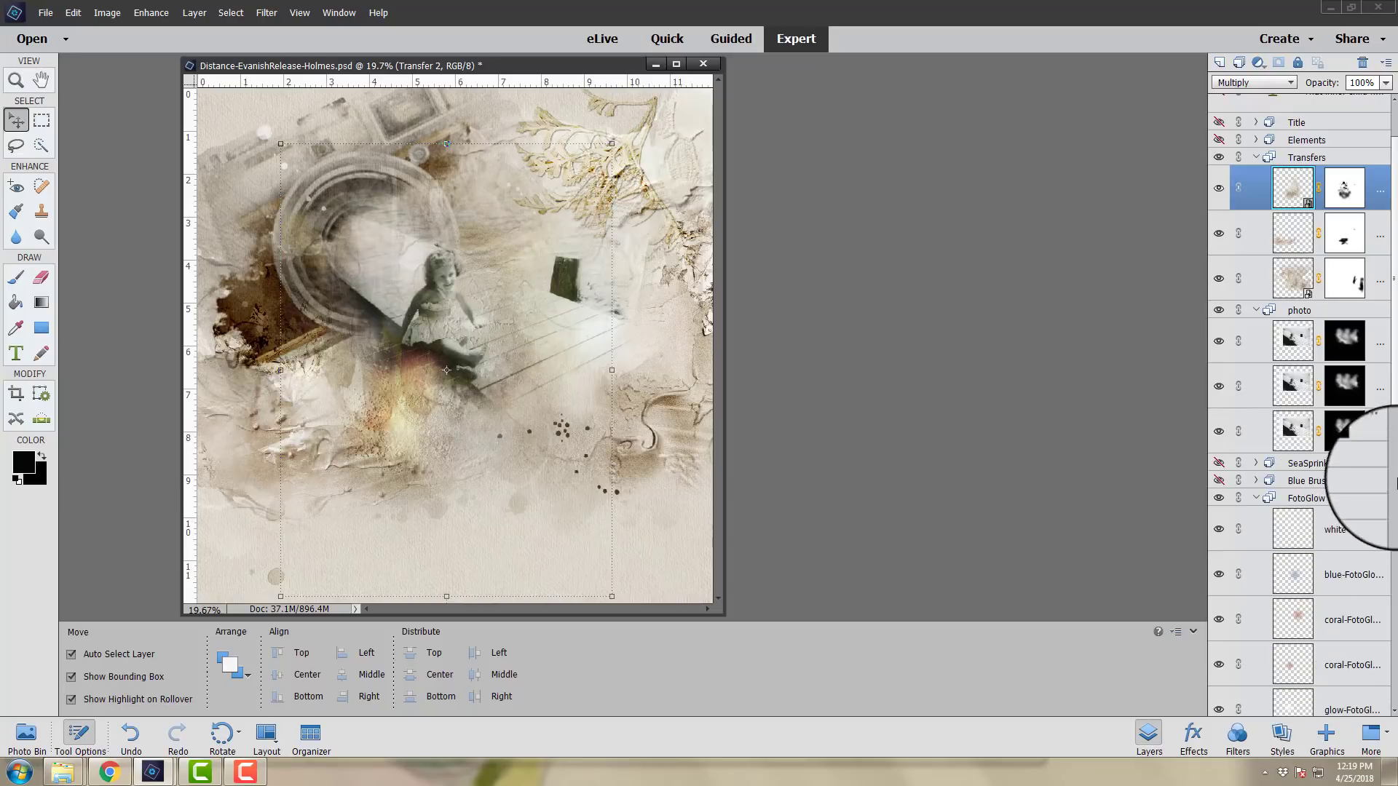
scroll(1387, 466, "down", 3)
left_click_drag(1392, 484, 1392, 591)
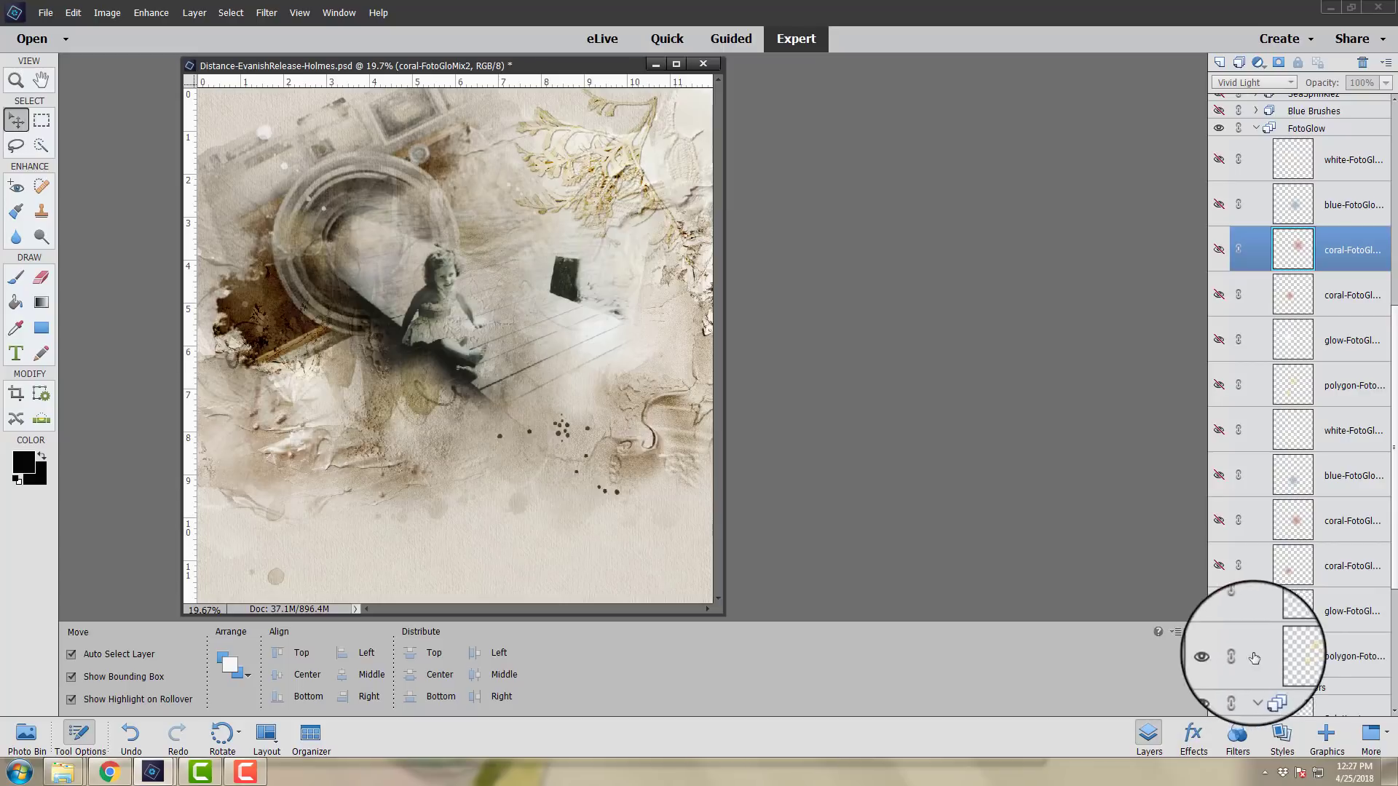
Step: Show the six lowest FotoGlow layers one after another, from the bottom polygon layer up to the lower white glow layer
left_click(1287, 659)
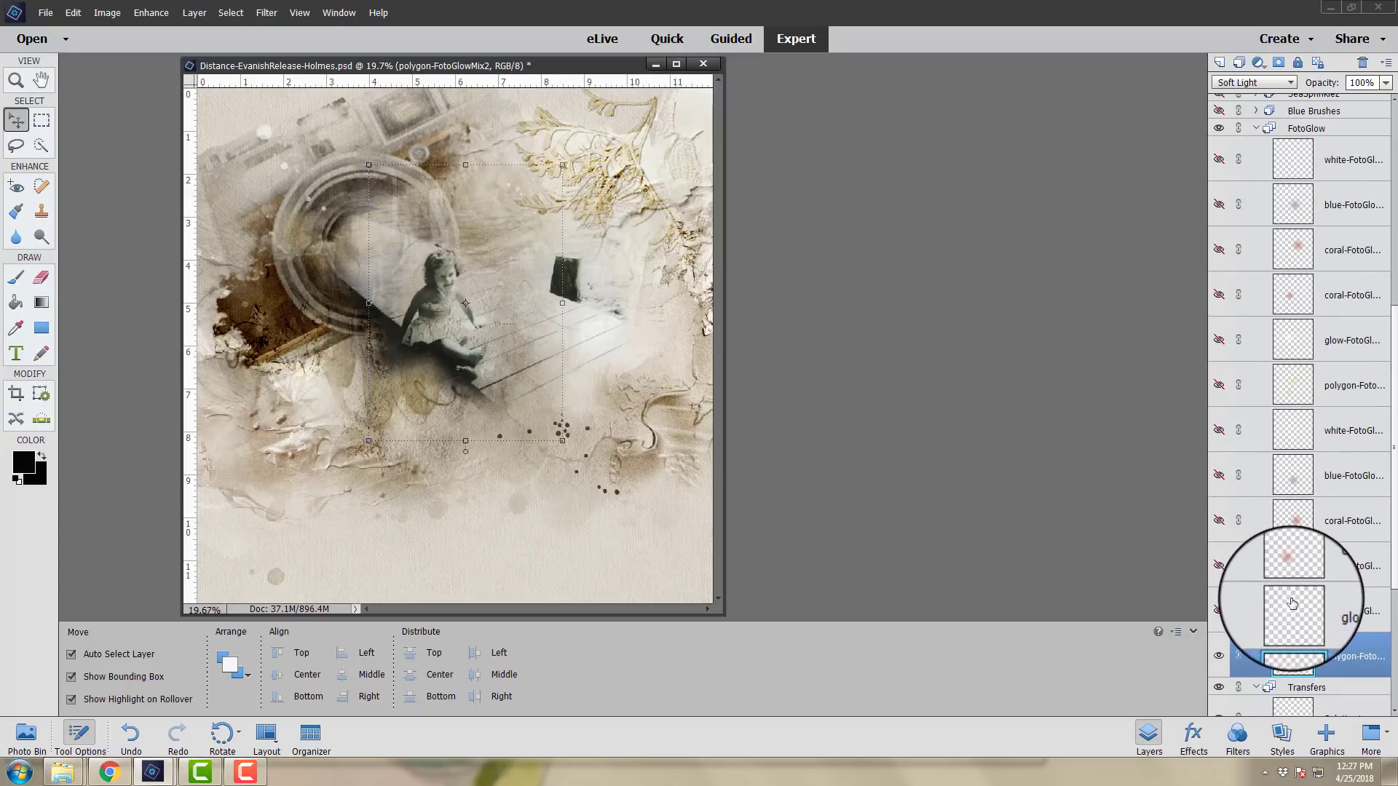
left_click(1217, 611)
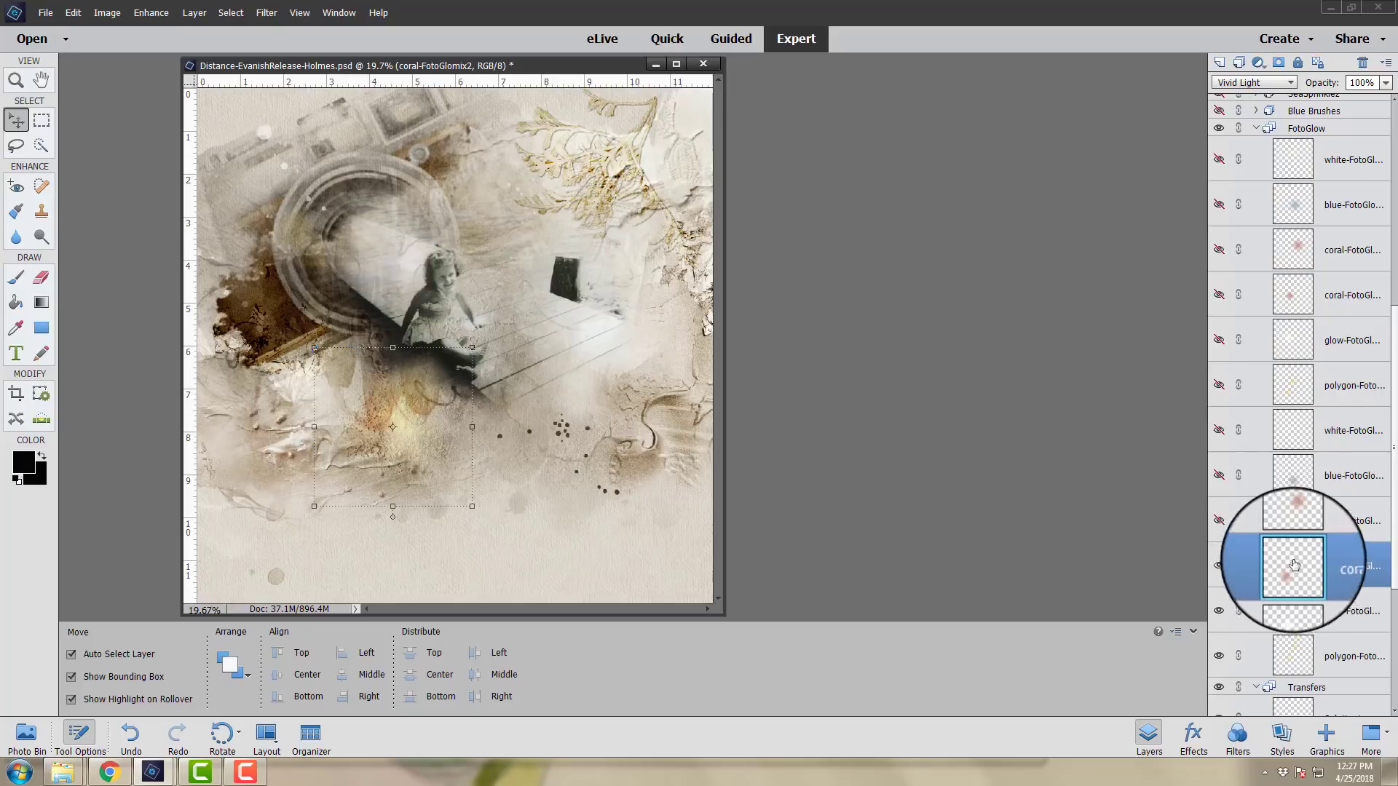
left_click(1286, 518)
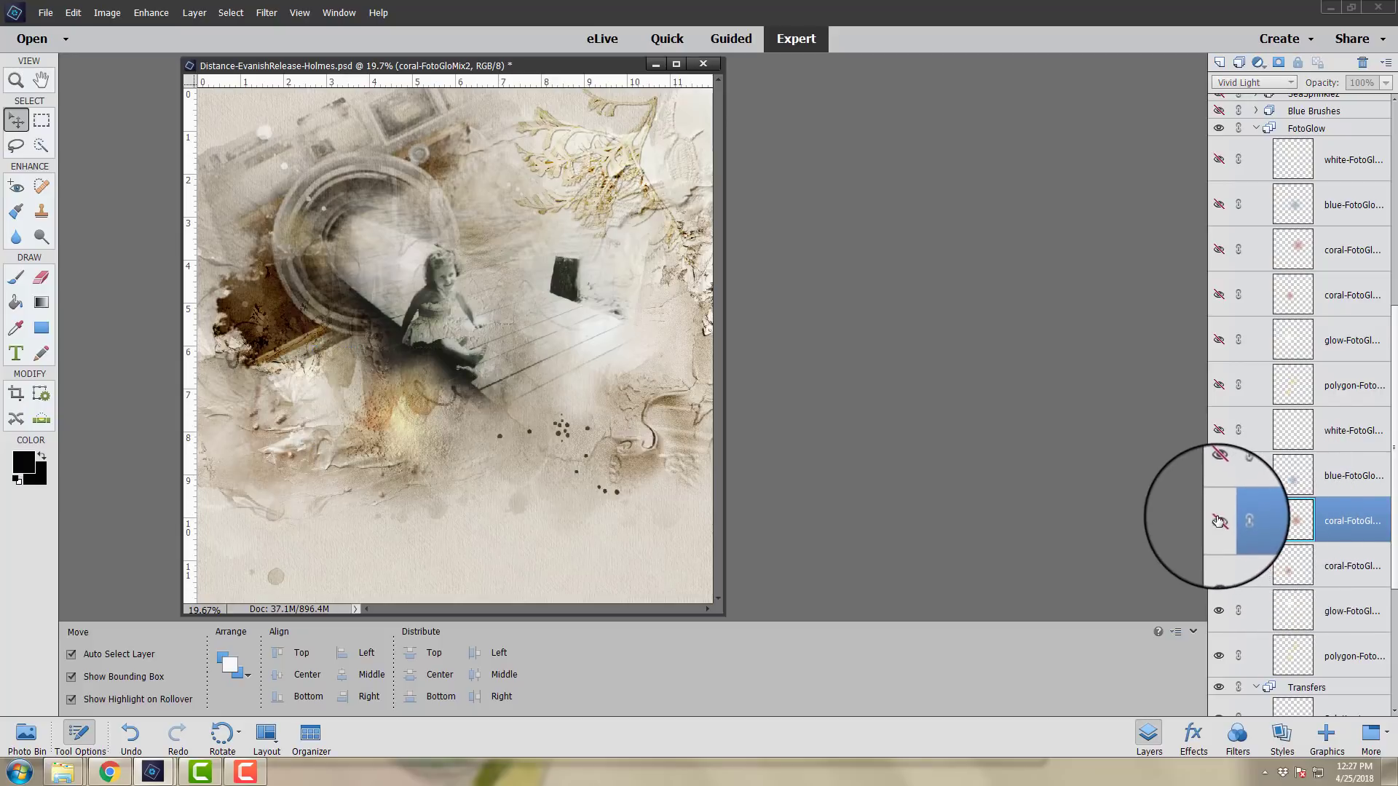
left_click(1281, 476)
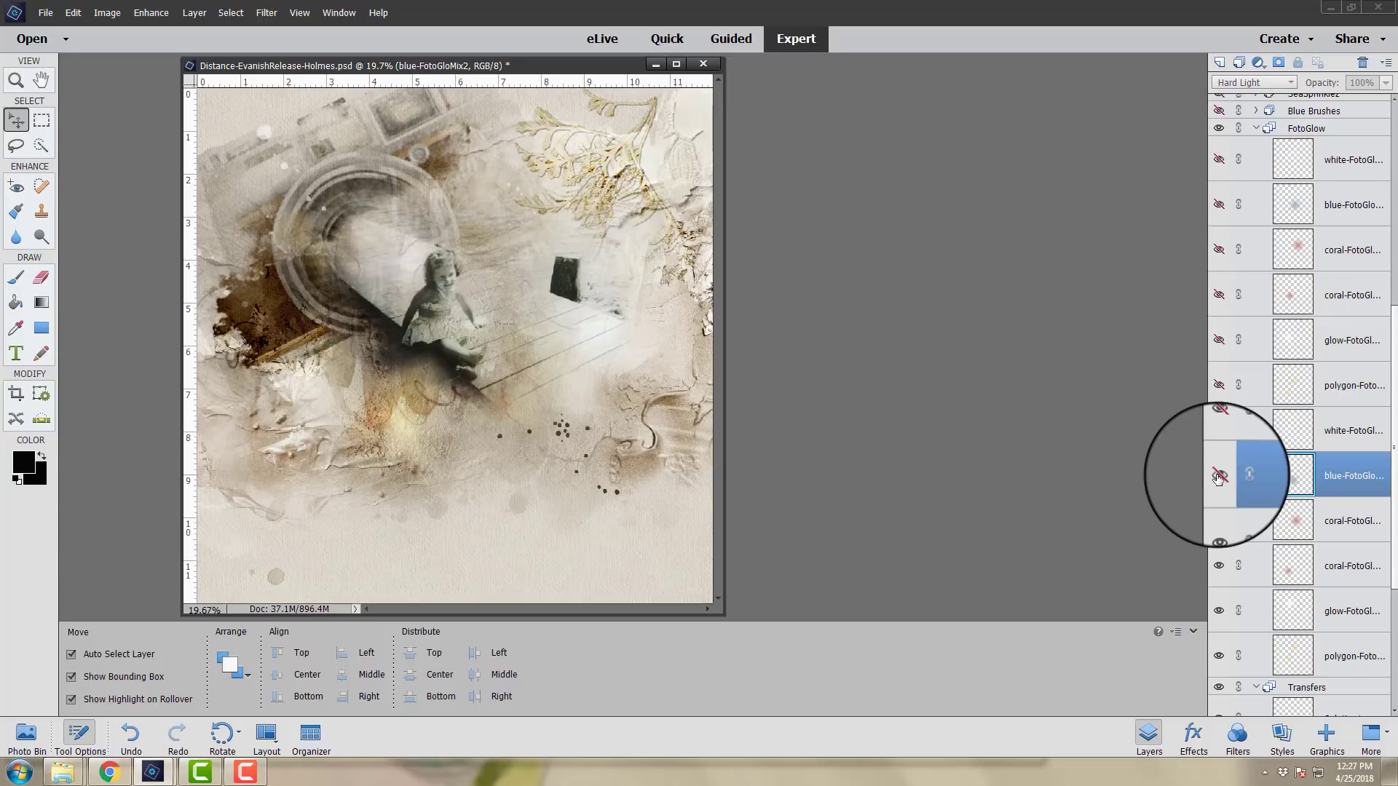
left_click(1219, 476)
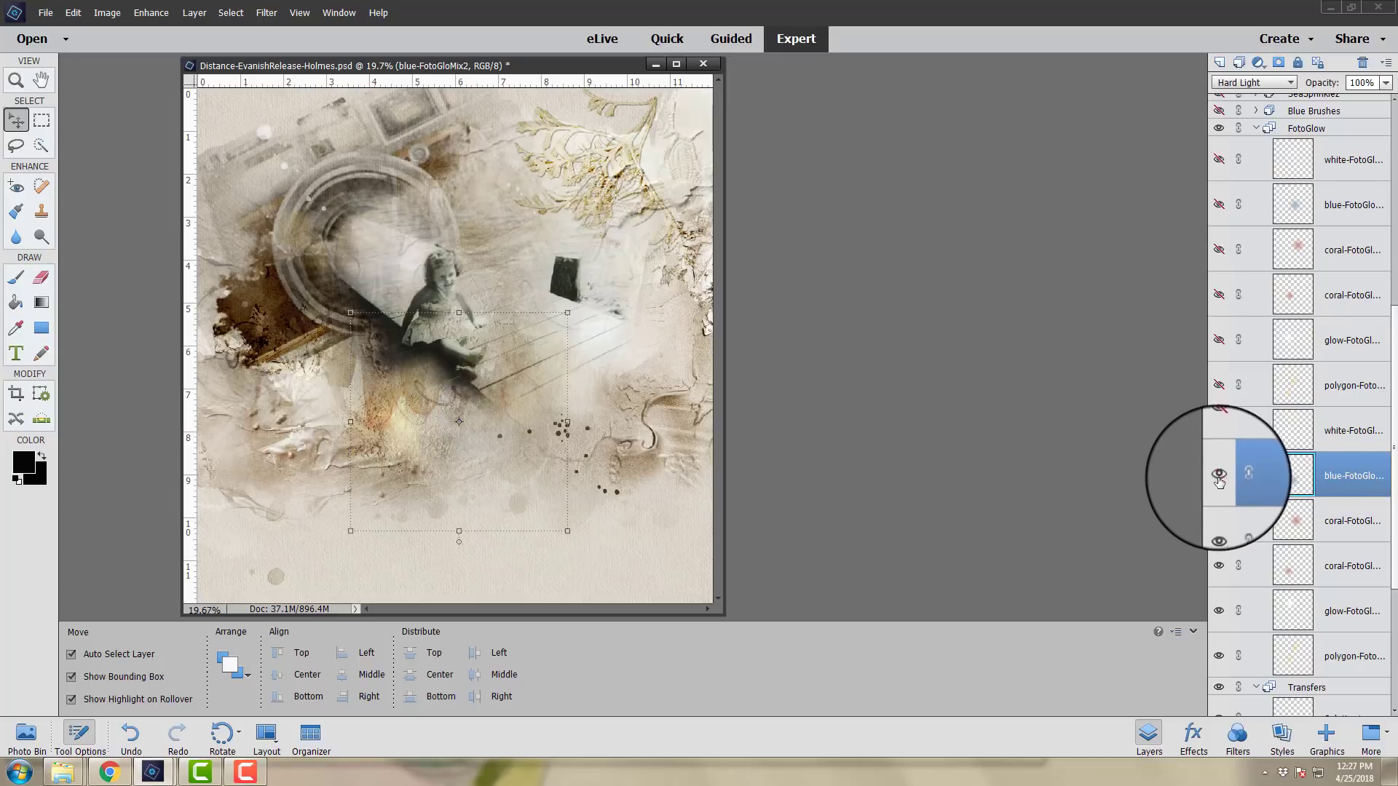
left_click(1278, 433)
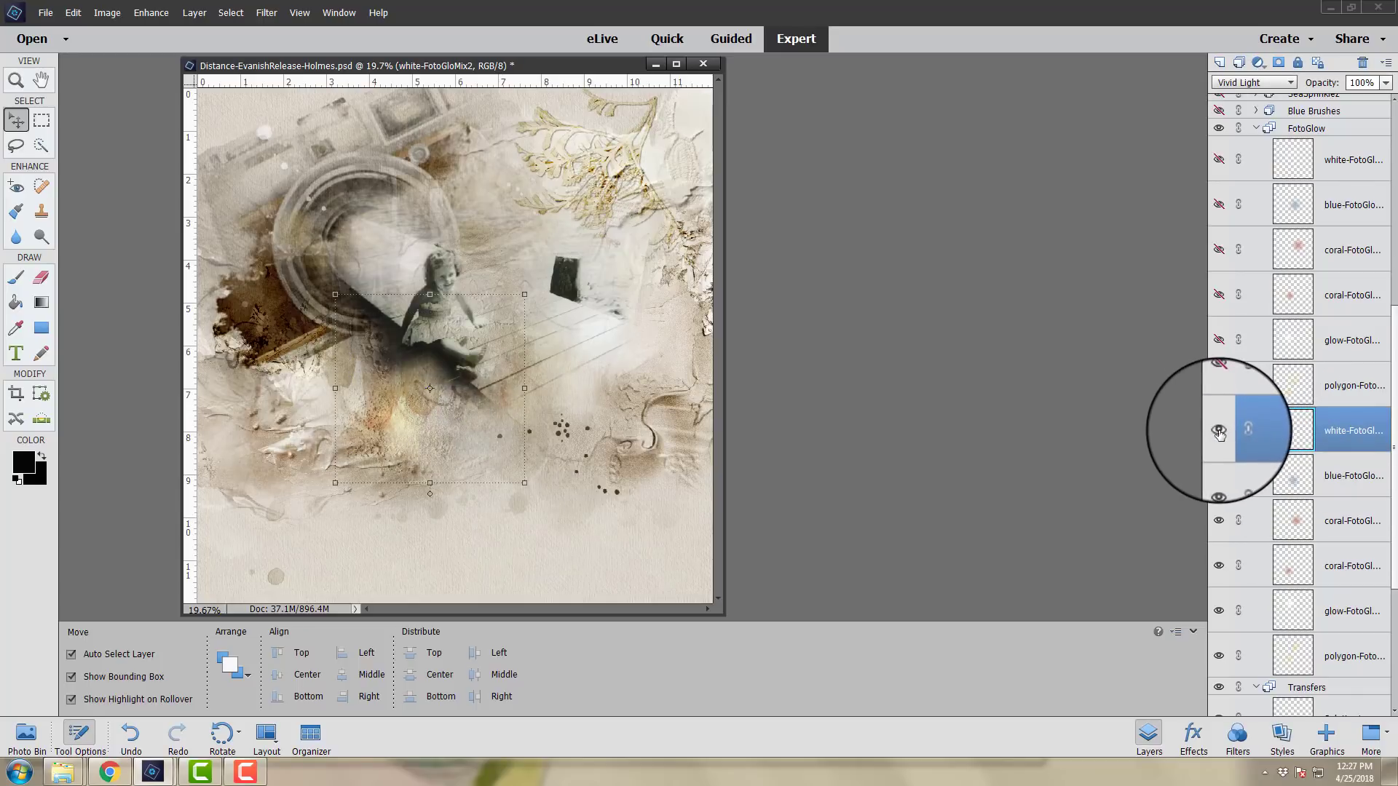
Step: Show and select the upper polygon layer and the glow layer above it in the FotoGlow group
left_click(1296, 394)
left_click(1218, 385)
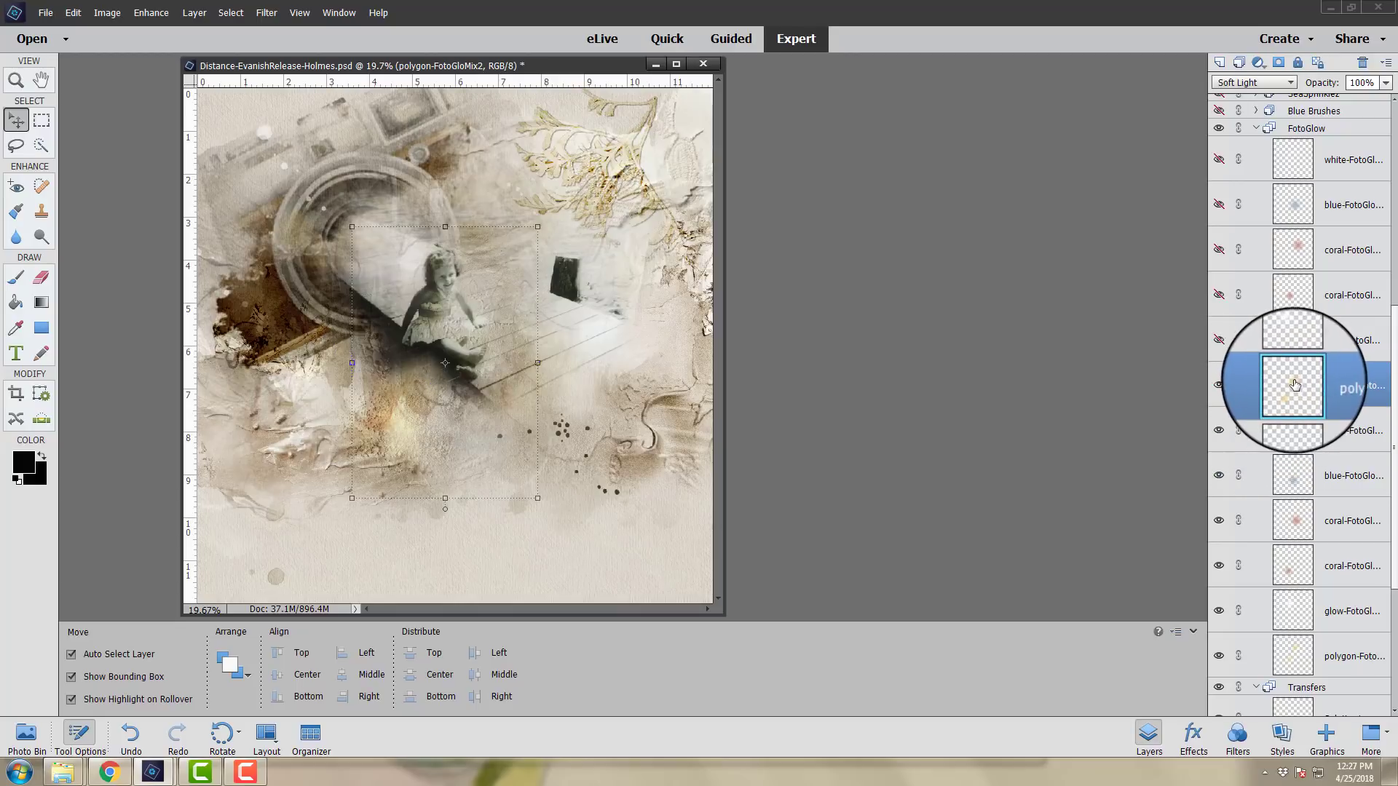
left_click(1292, 339)
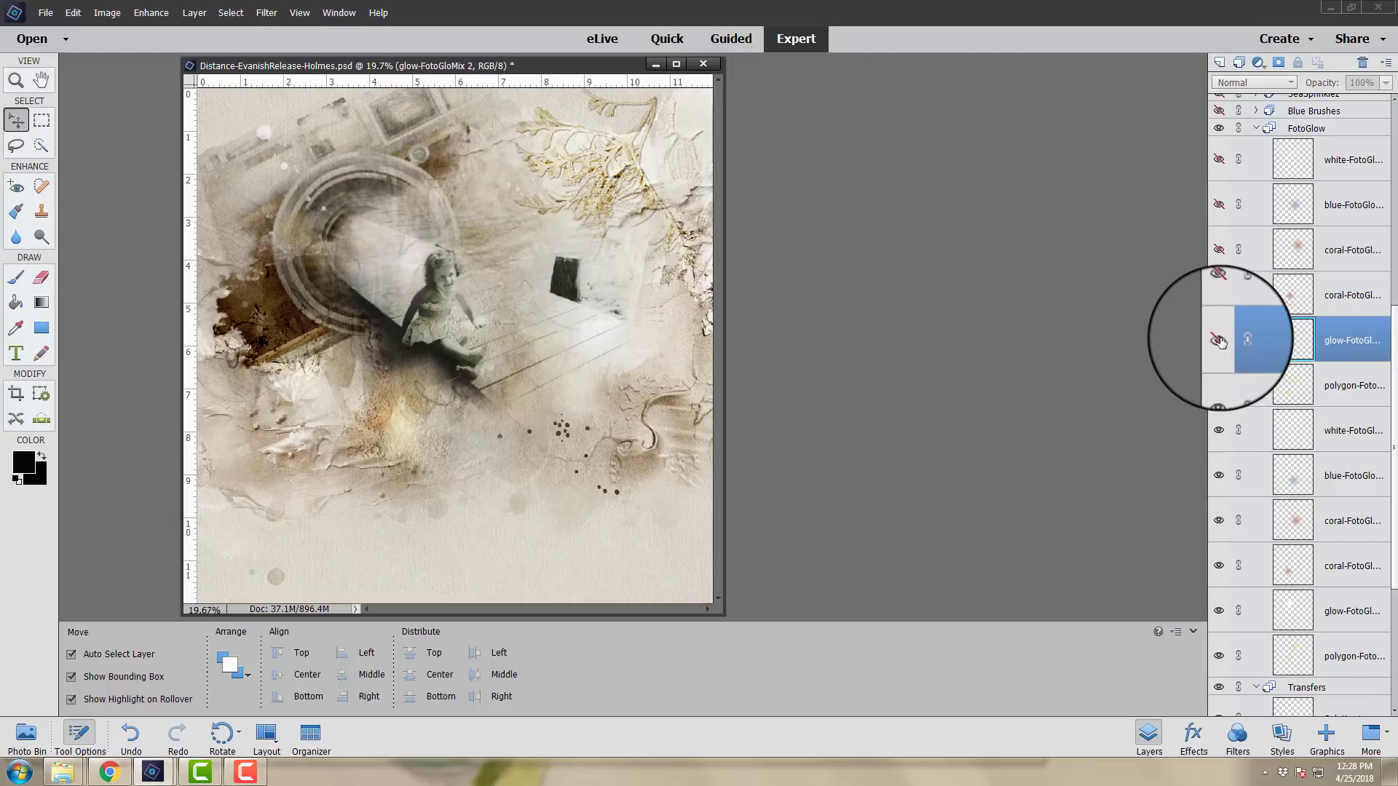
left_click(1219, 339)
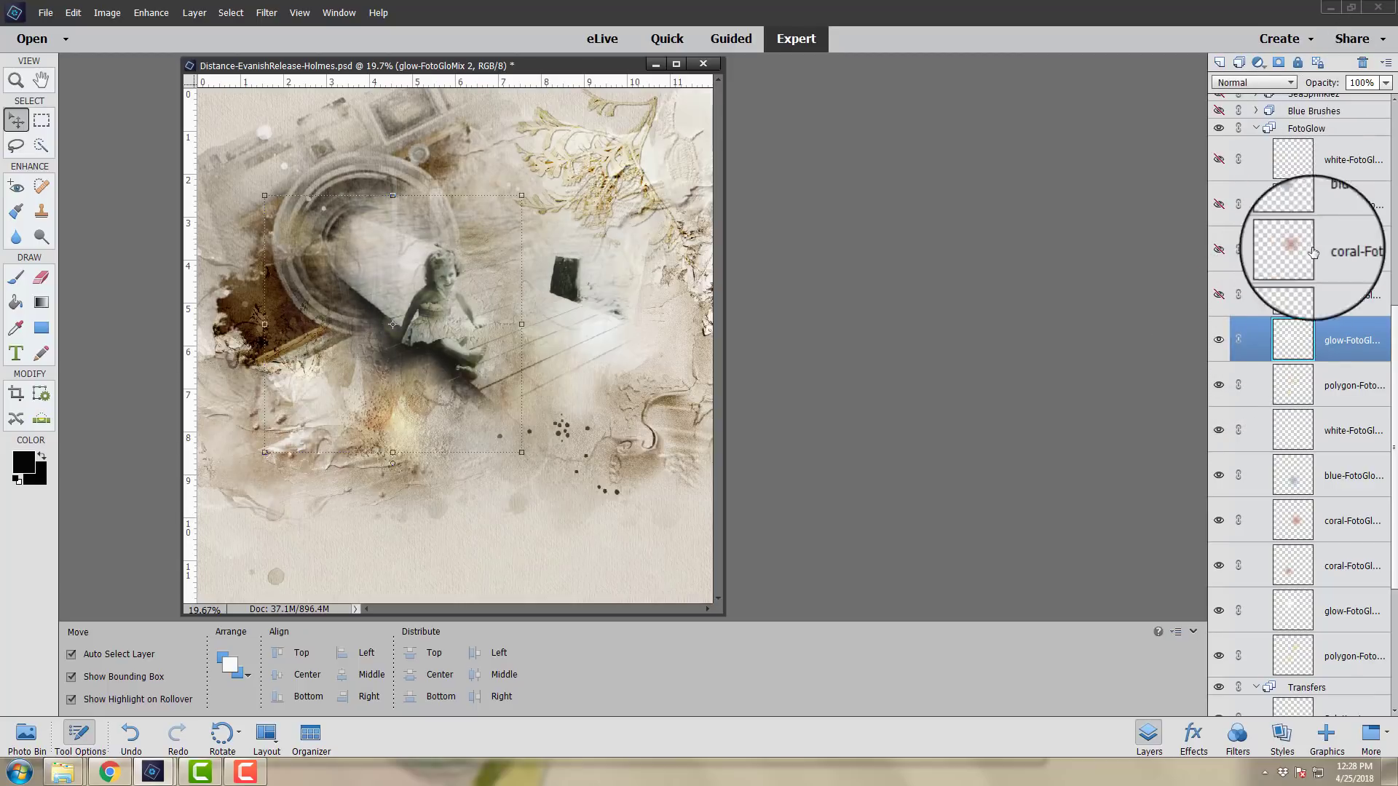
Step: Show the coral glow layer directly above the upper glow layer, and lower its opacity to 83%
left_click(1288, 295)
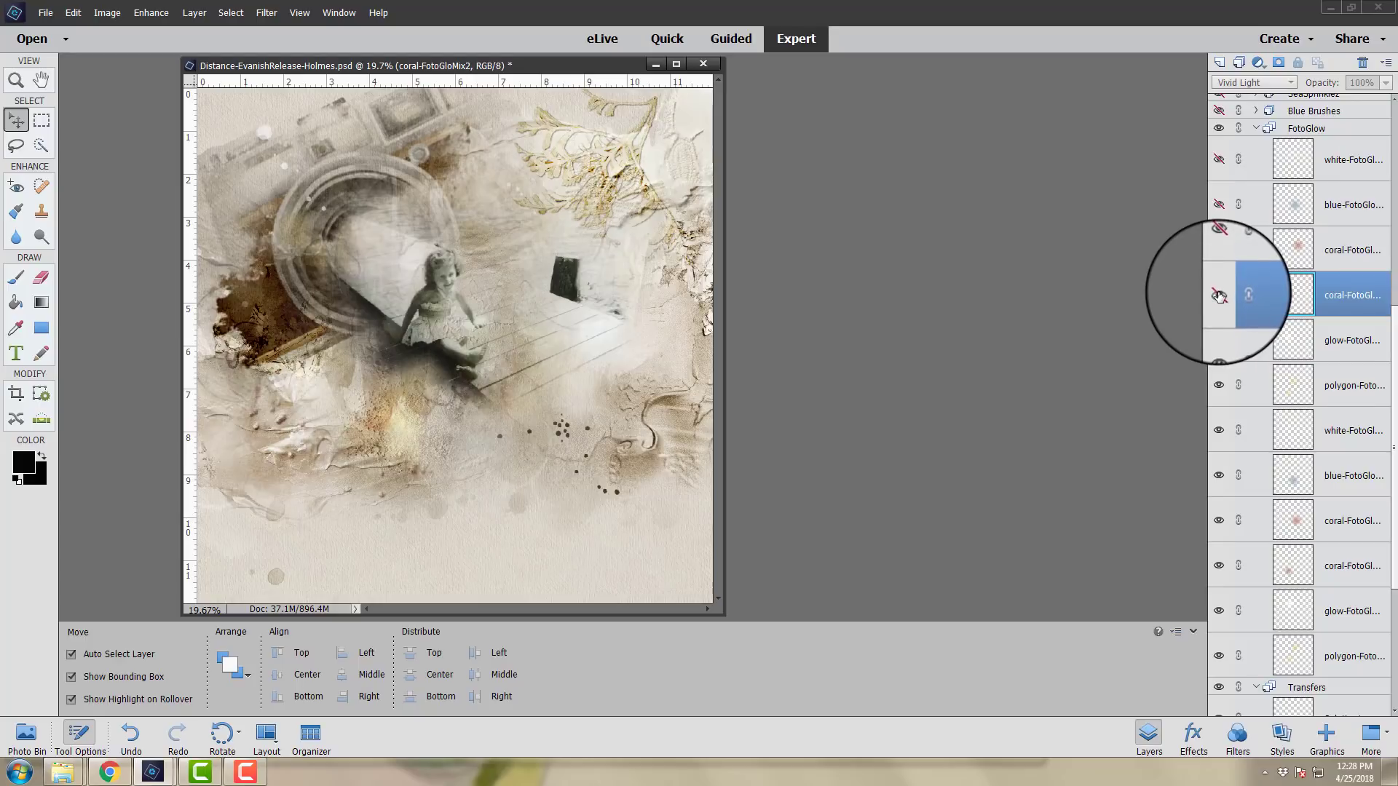
left_click(1219, 295)
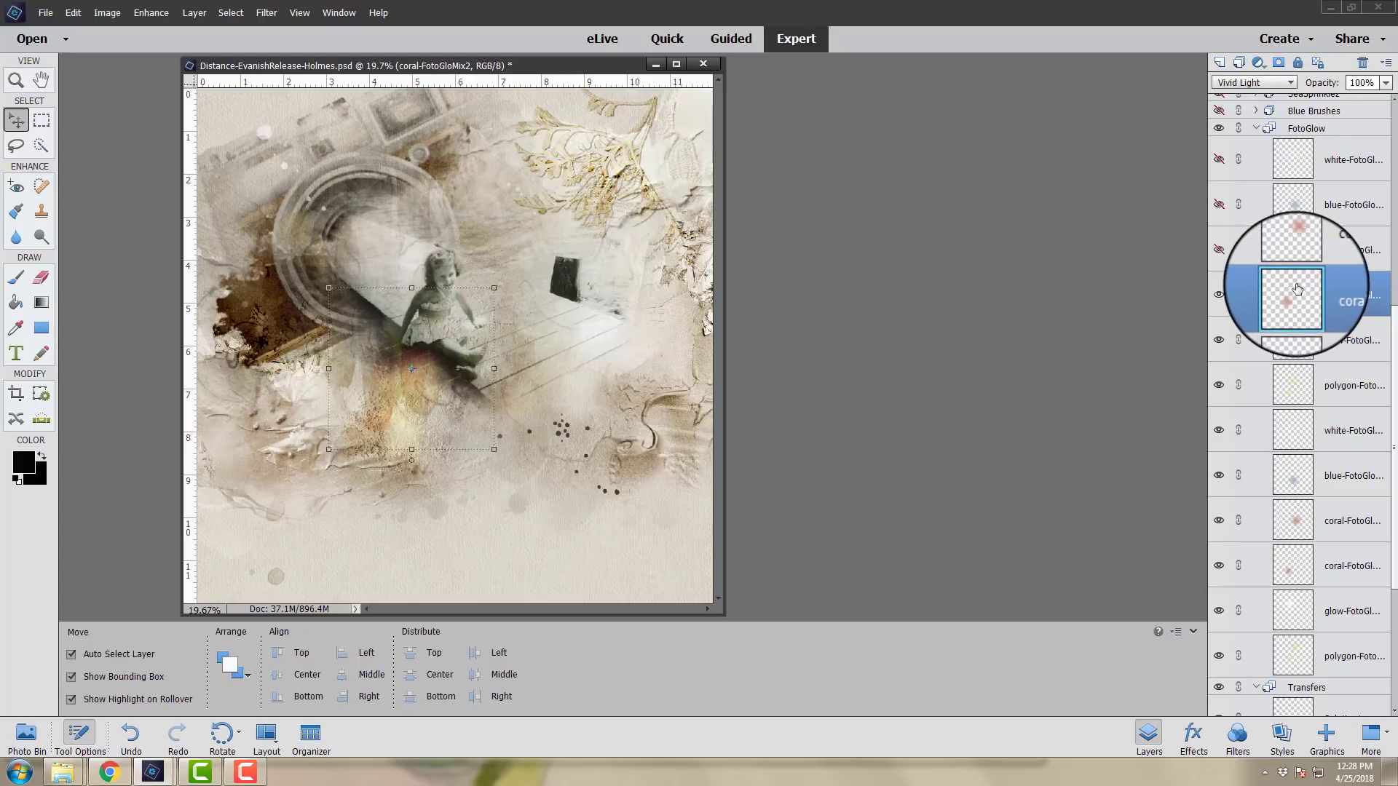
left_click(1385, 82)
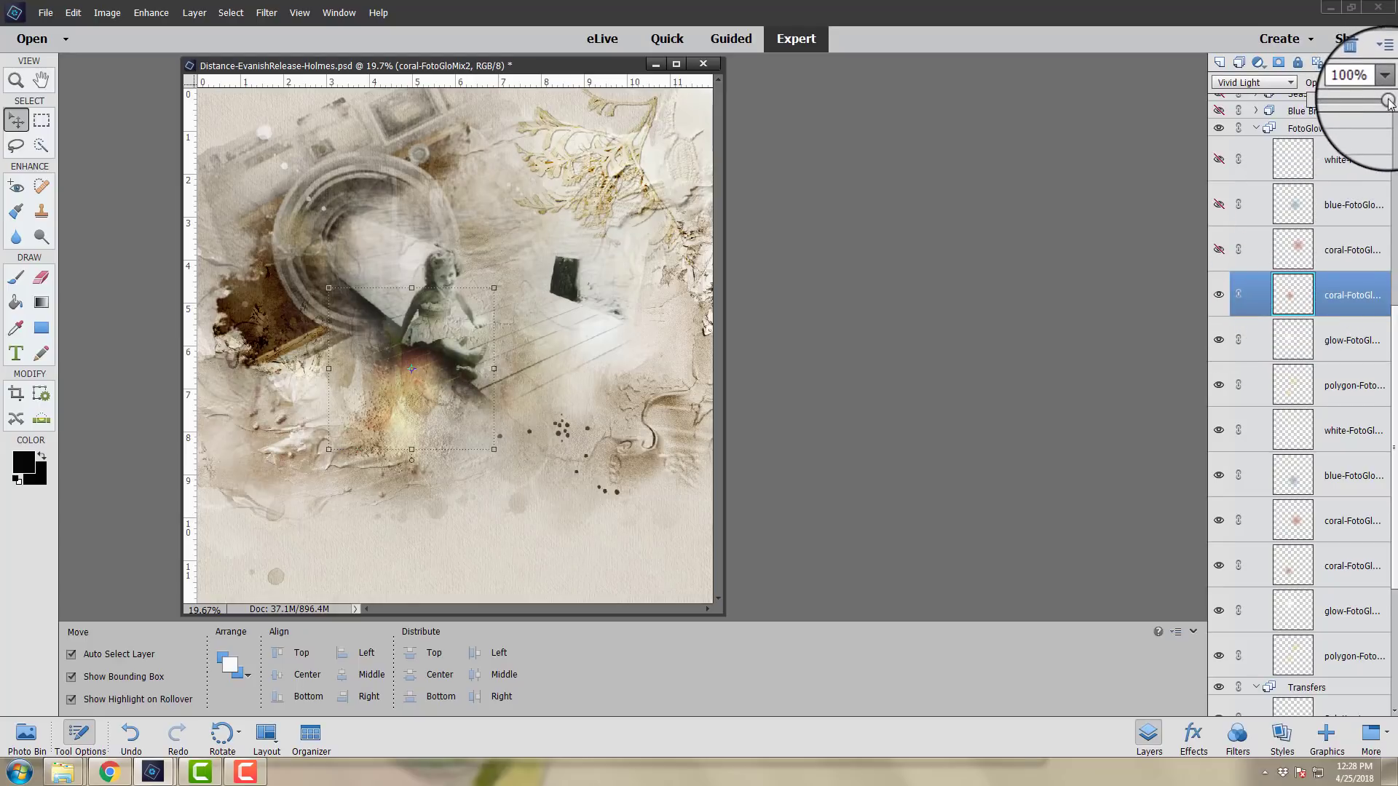
mouse_move(1388, 100)
left_mouse_down()
mouse_move(1348, 114)
mouse_move(1371, 114)
left_mouse_up()
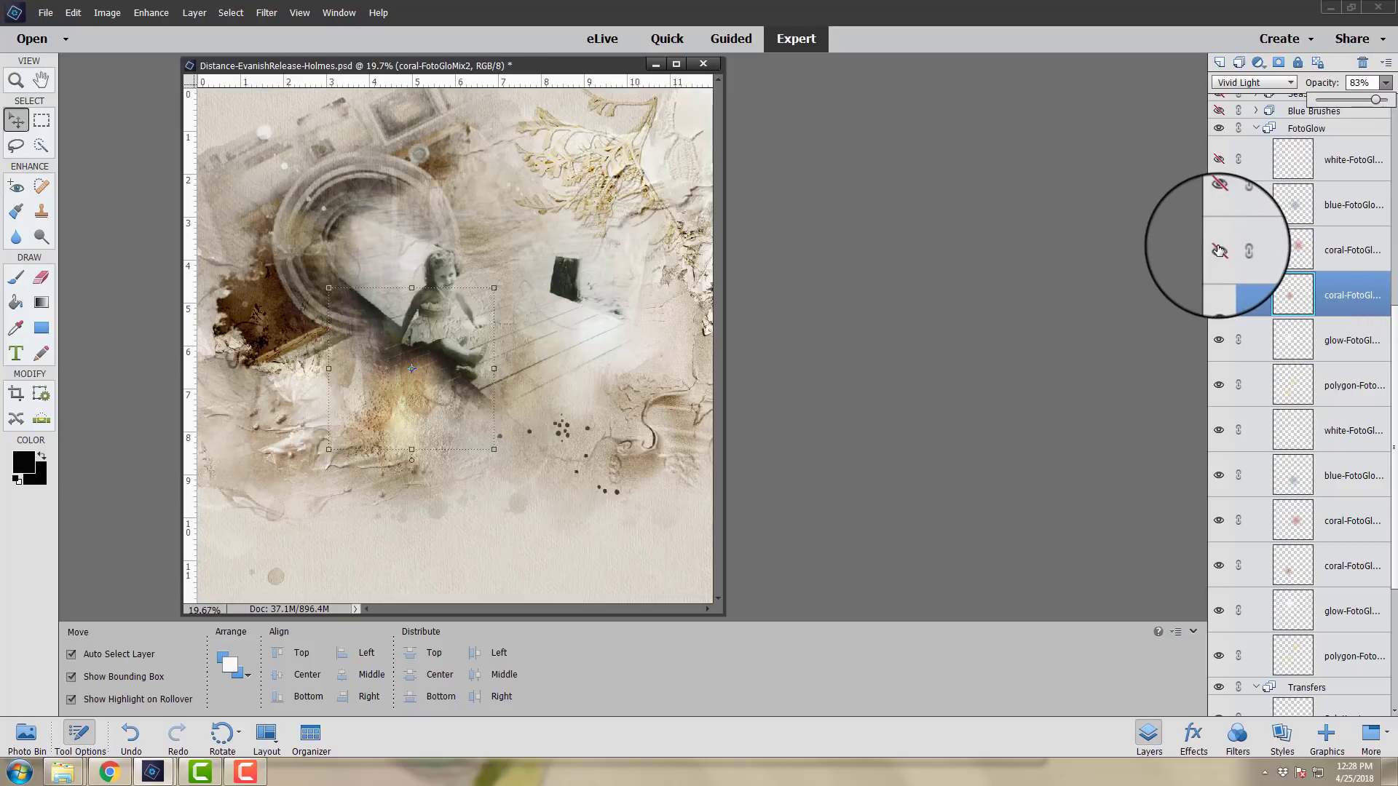
Step: Show and select the topmost coral layer and the blue layer above it in the FotoGlow group
left_click(1220, 251)
left_click(1282, 249)
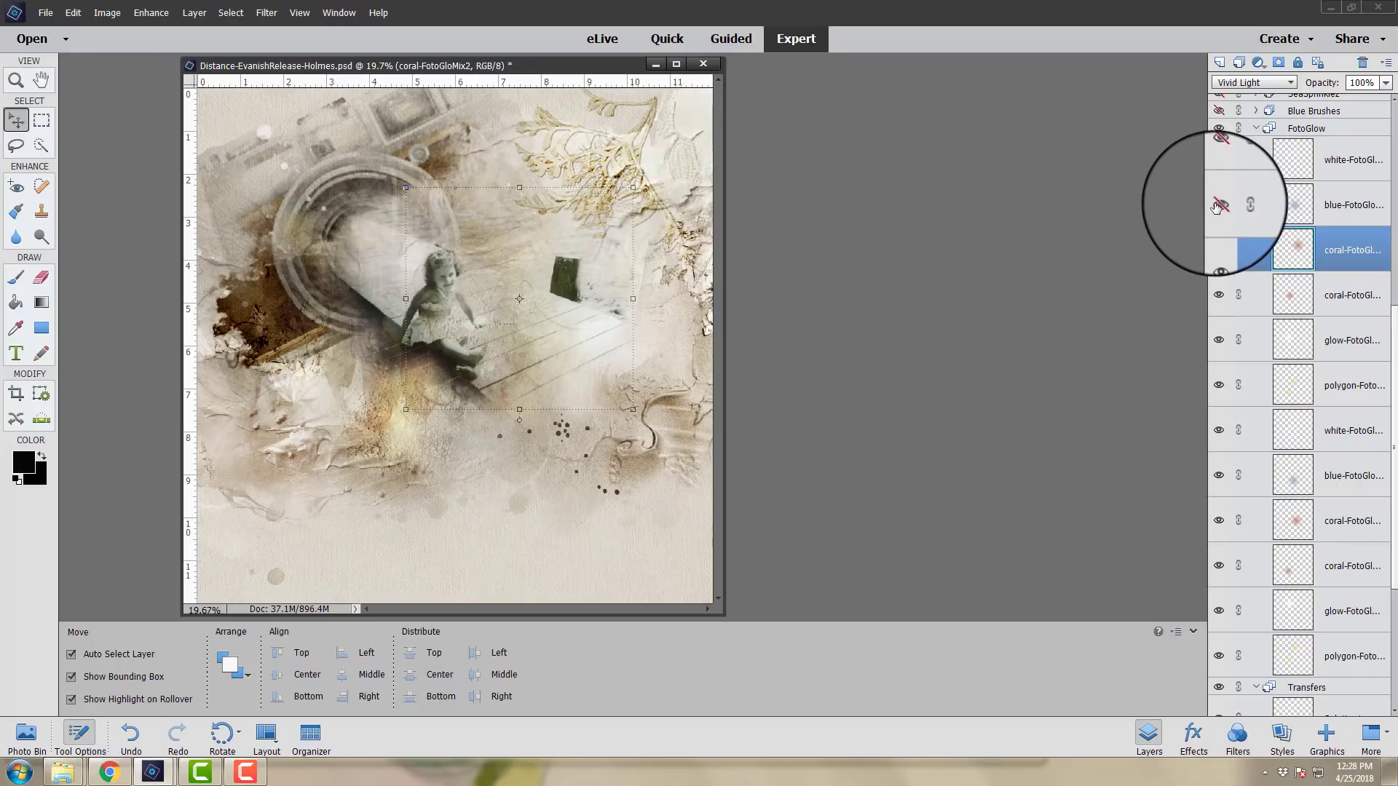
left_click(1218, 206)
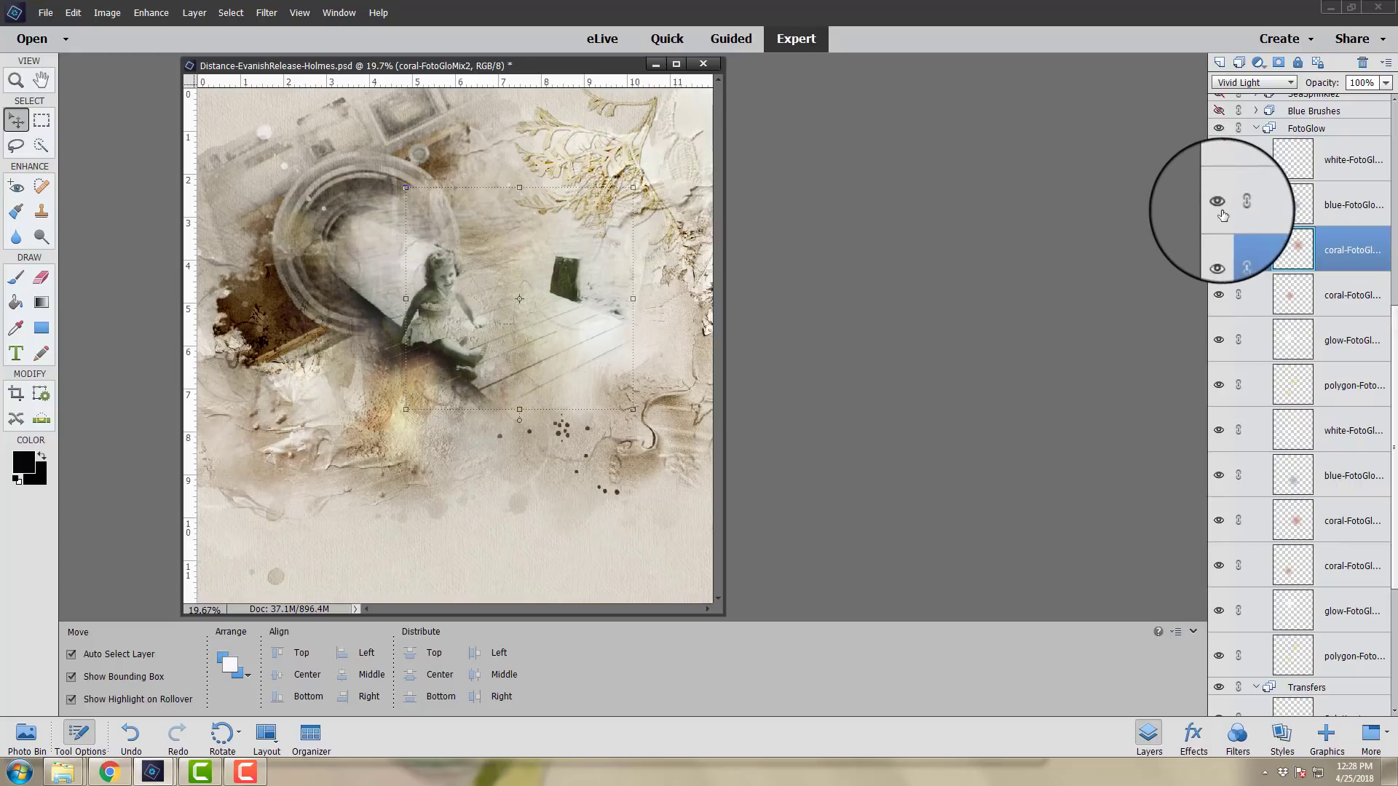
left_click(1292, 206)
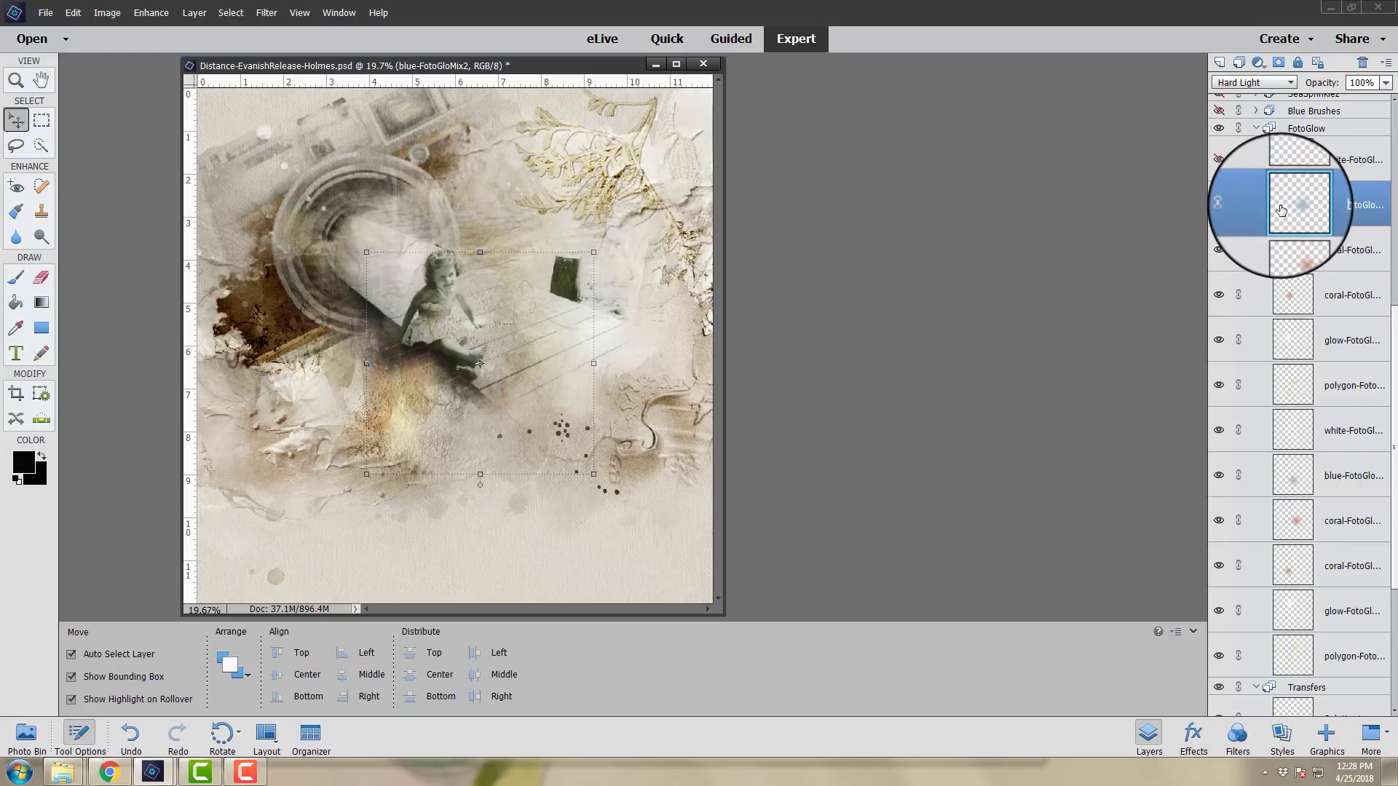
Step: Show the topmost white glow layer, and toggle the whole FotoGlow group off and on to compare
left_click(1300, 160)
left_click(1218, 159)
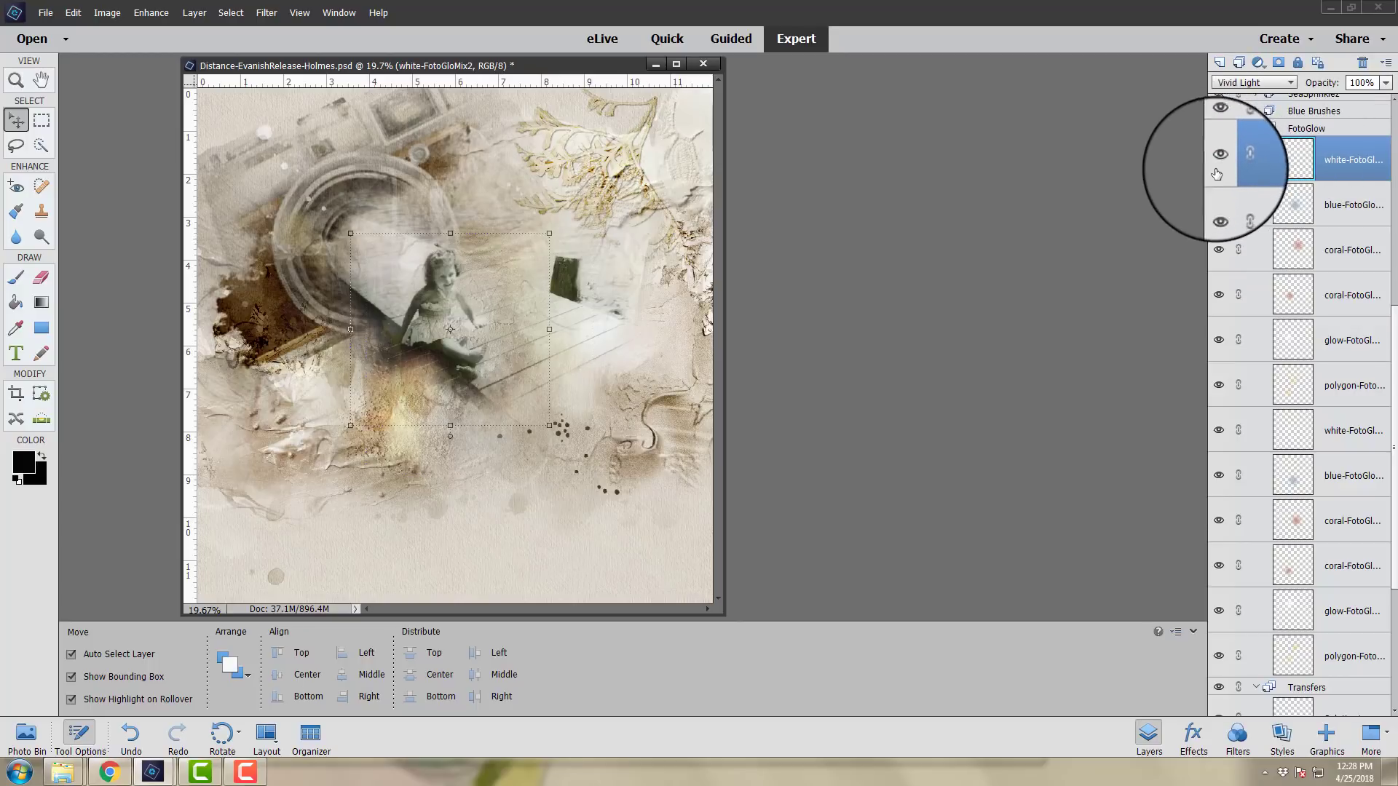
left_click(1219, 160)
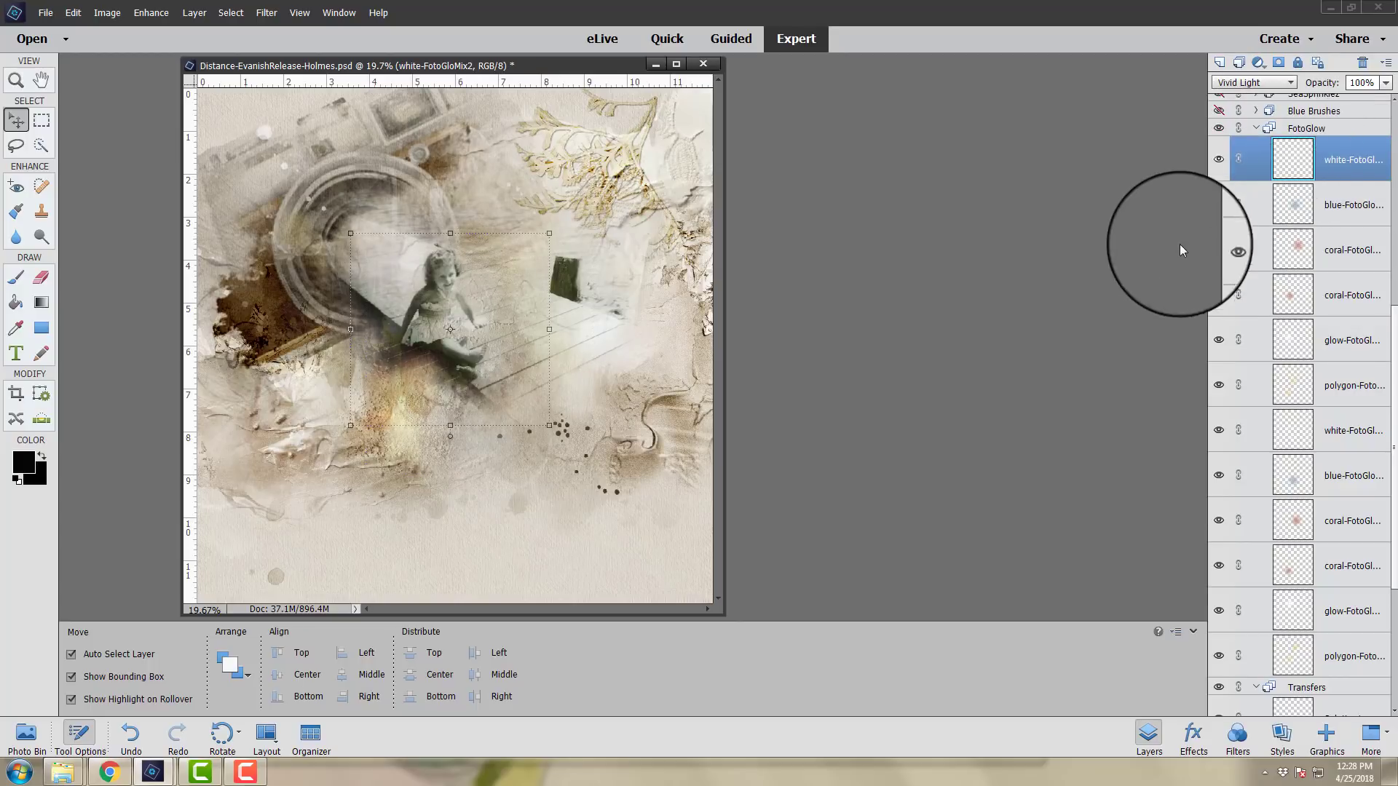
left_click(1218, 128)
left_click(1220, 129)
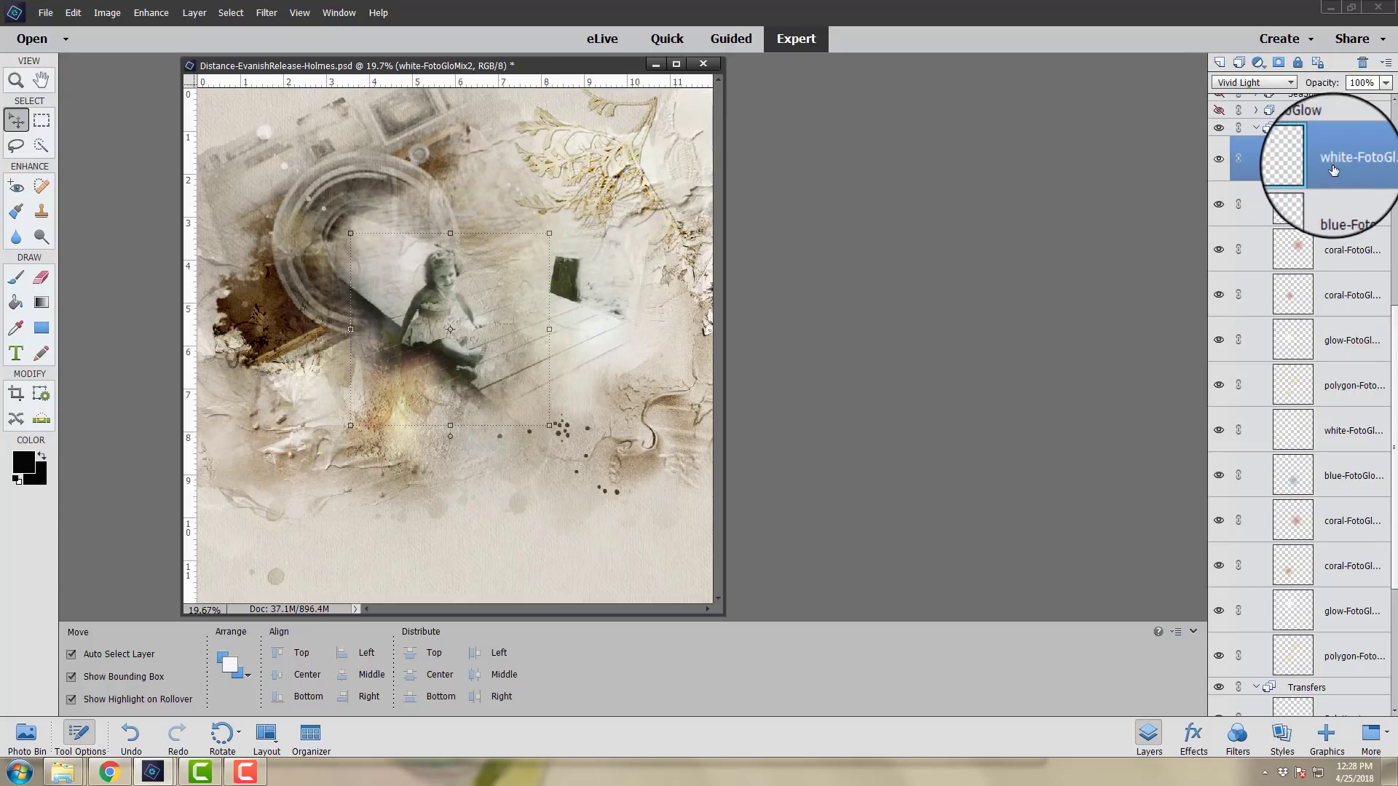
Step: Set the topmost coral layer of the FotoGlow group to Normal blend mode
left_click(1292, 251)
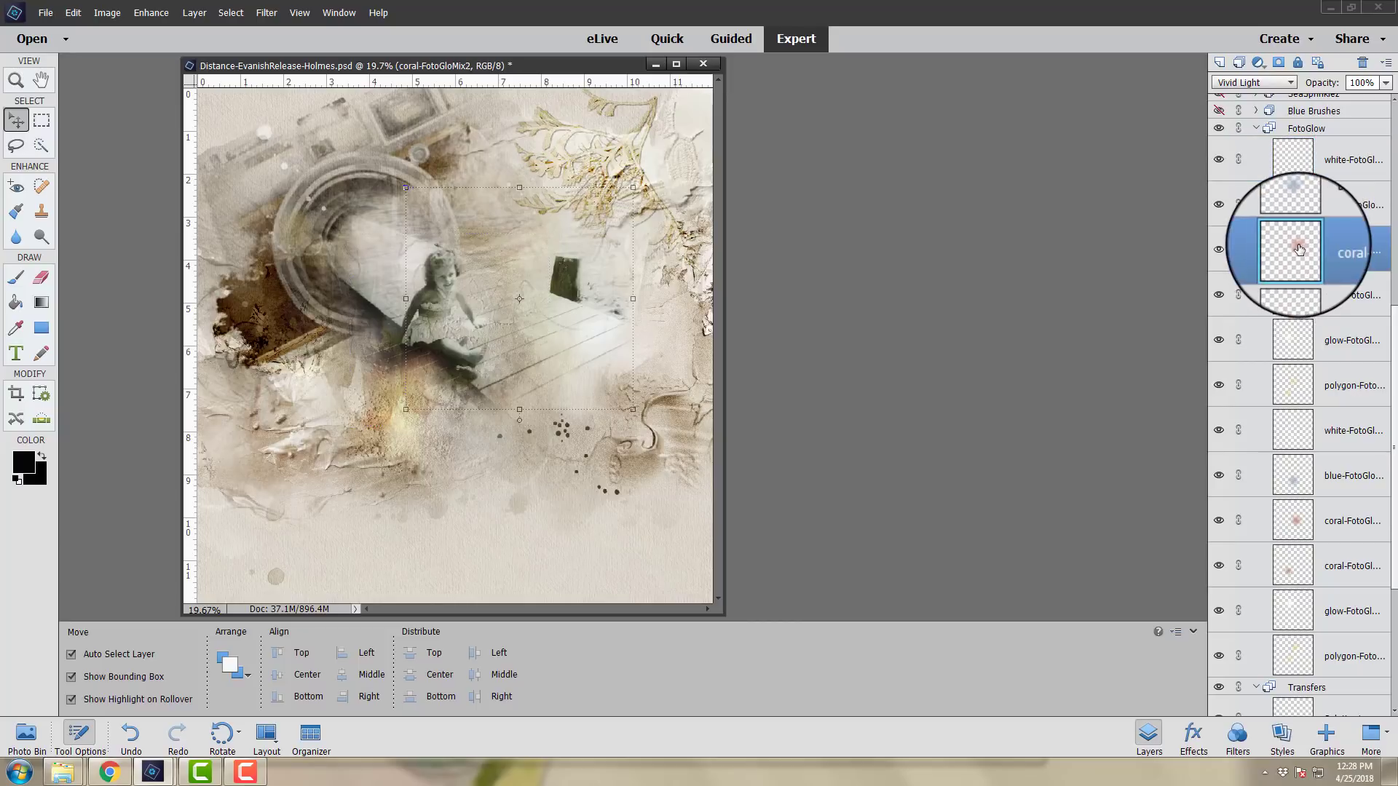
left_click(1253, 83)
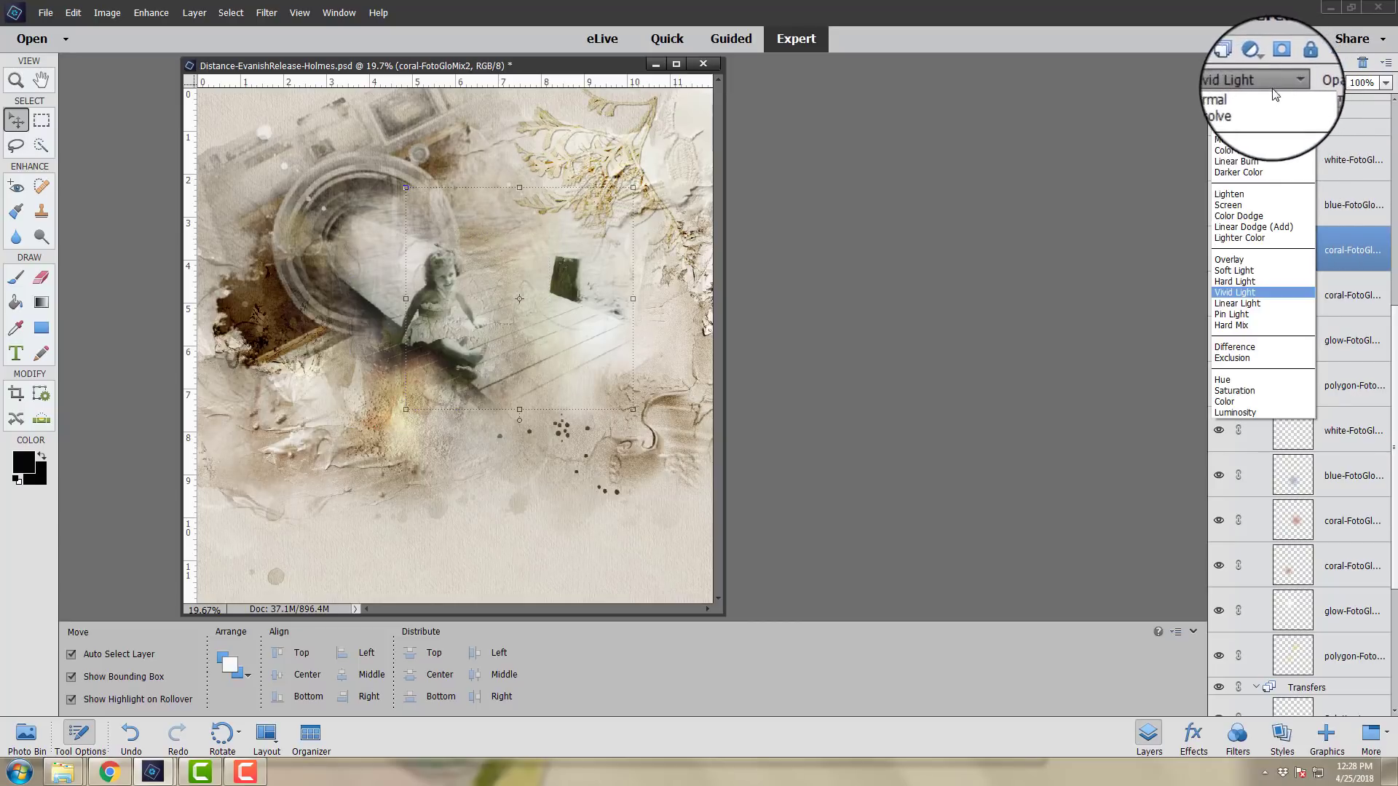
left_click(1269, 100)
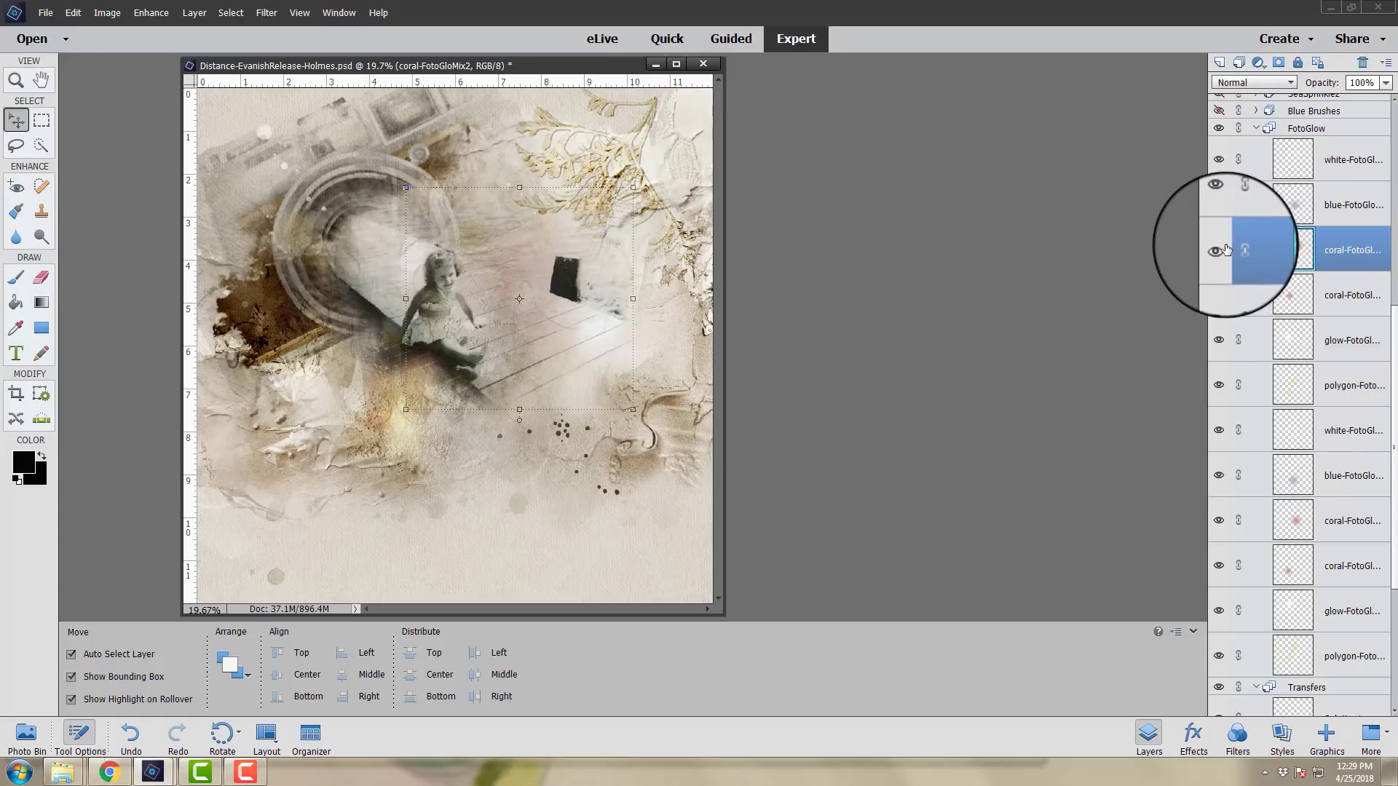
Step: Show and expand the Blue Brushes group, and select its lowest layer, Brush-blue
scroll(1394, 179, "up", 6)
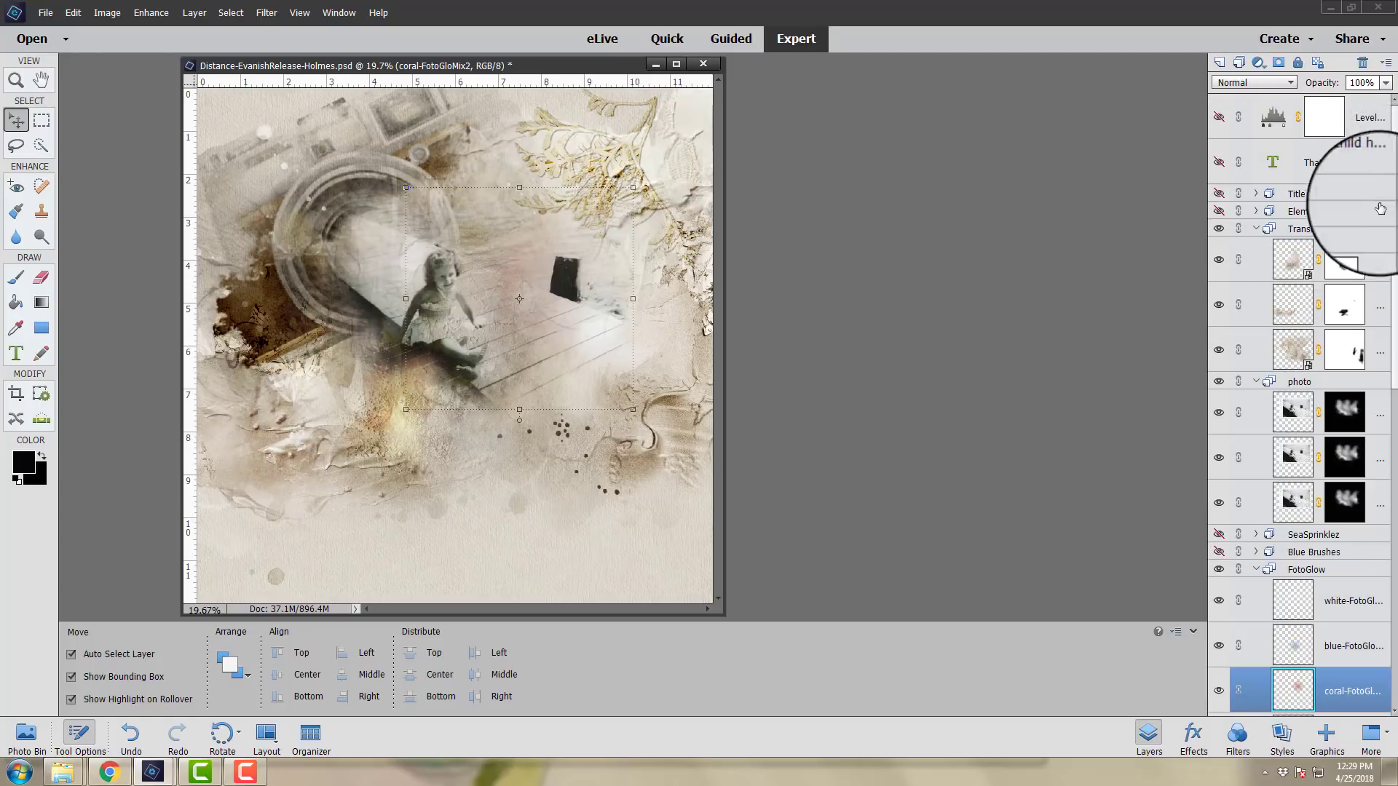
scroll(1394, 211, "down", 3)
scroll(1394, 233, "down", 6)
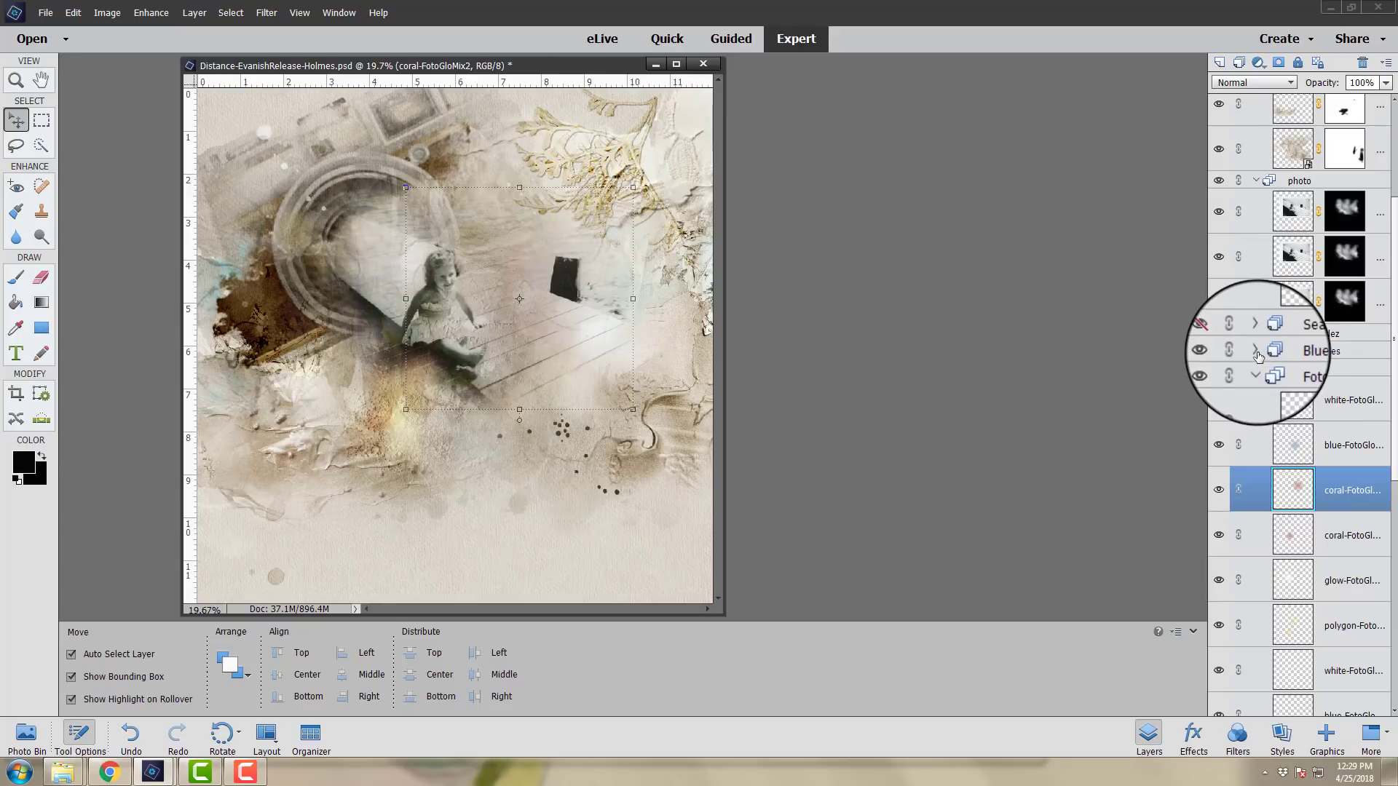
left_click(1256, 351)
scroll(1376, 327, "down", 2)
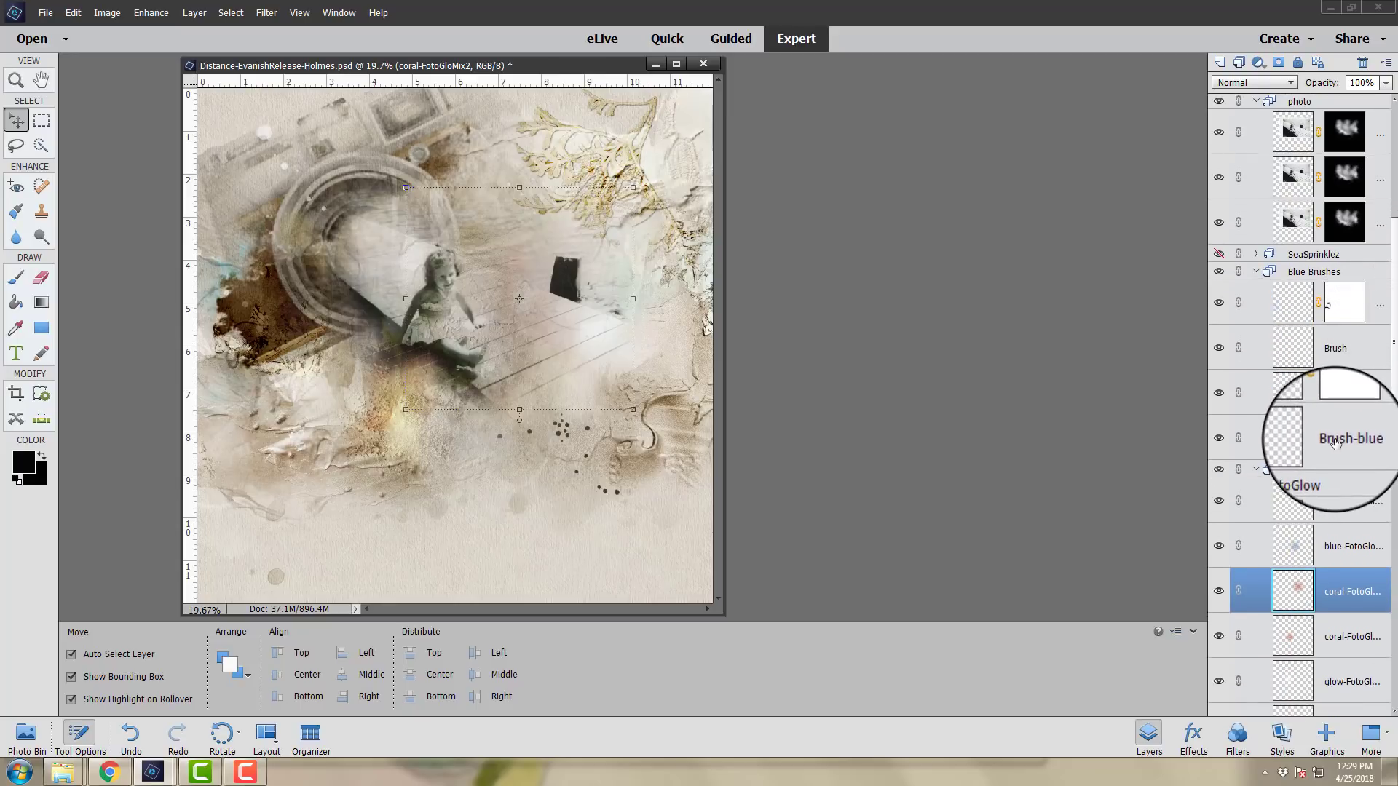
left_click(1333, 441)
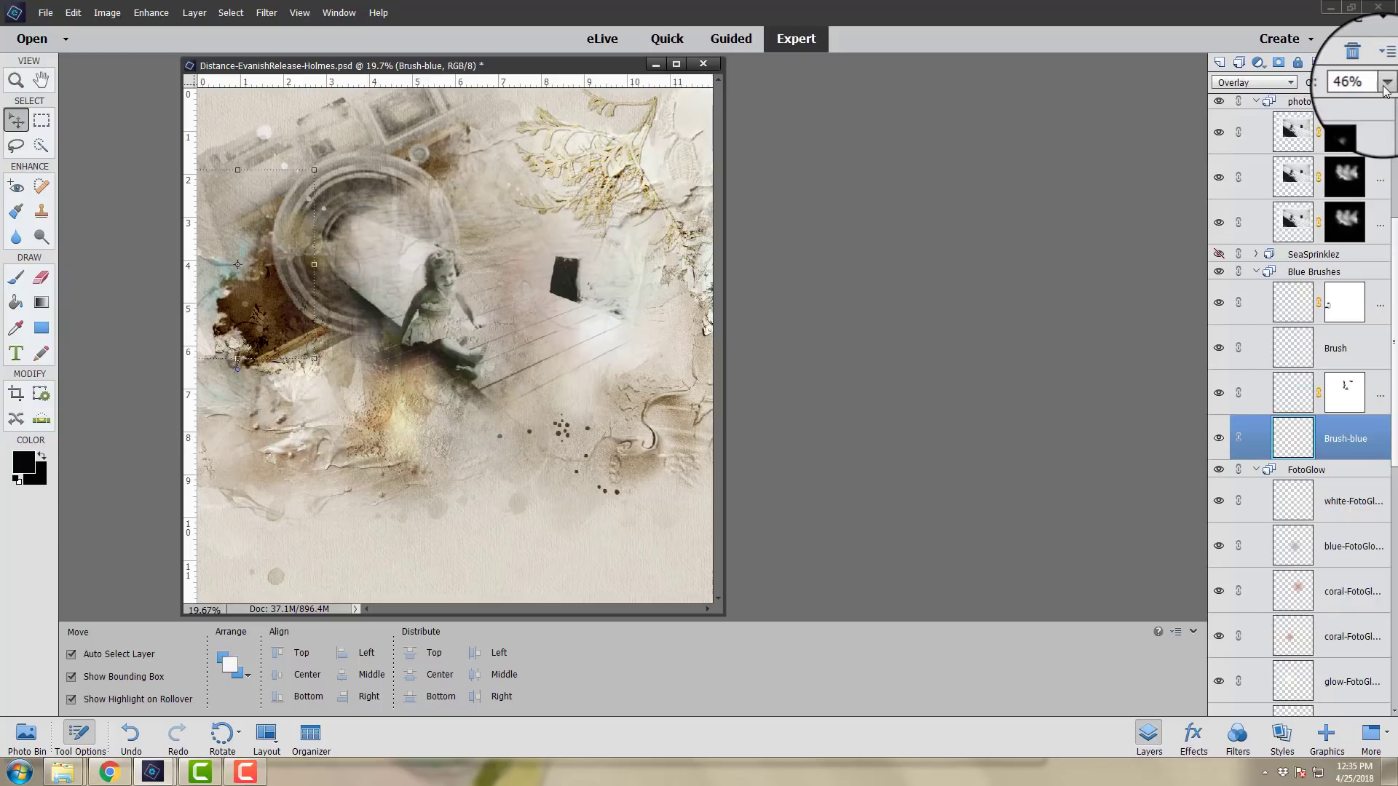
Step: Try Normal blend mode at 100% opacity on the Brush-blue layer
left_click(1267, 82)
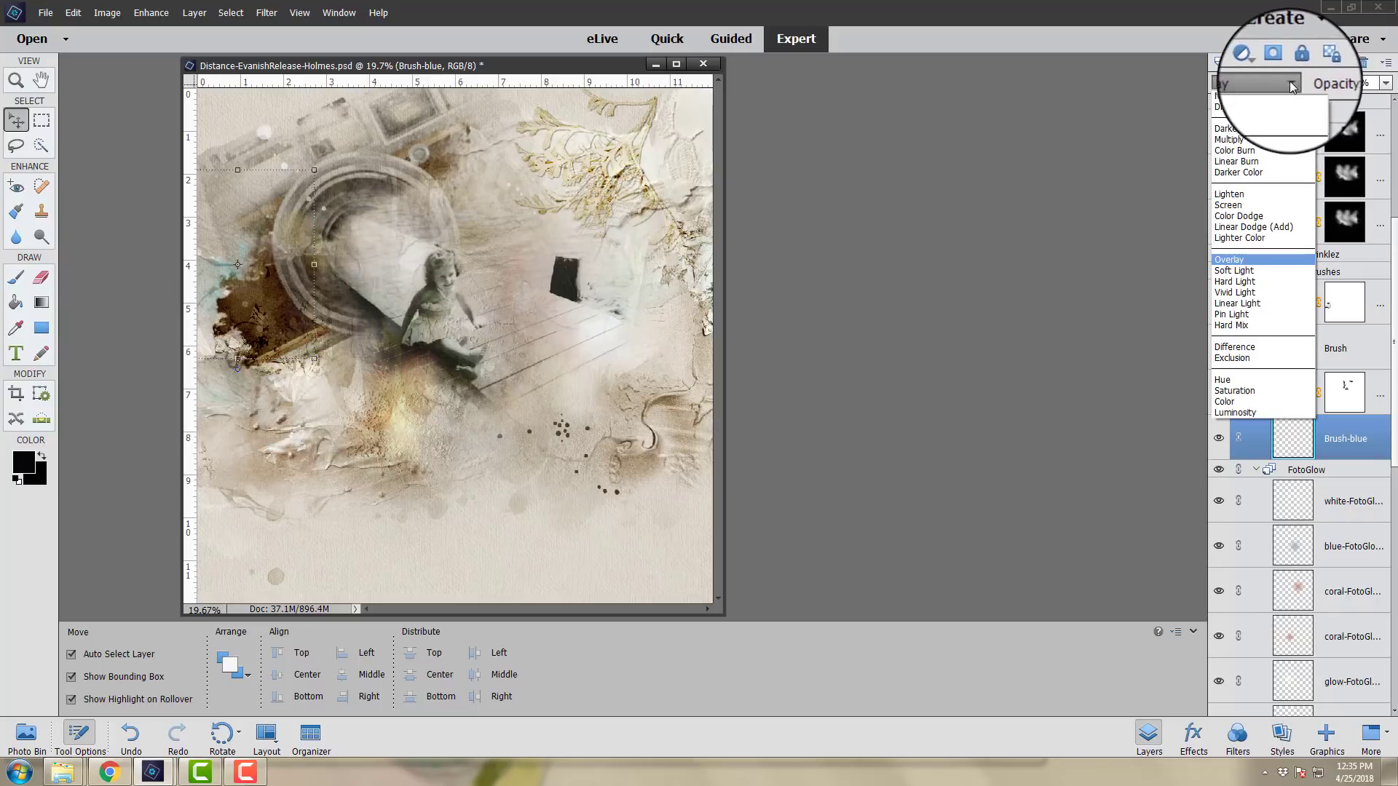
left_click(1270, 96)
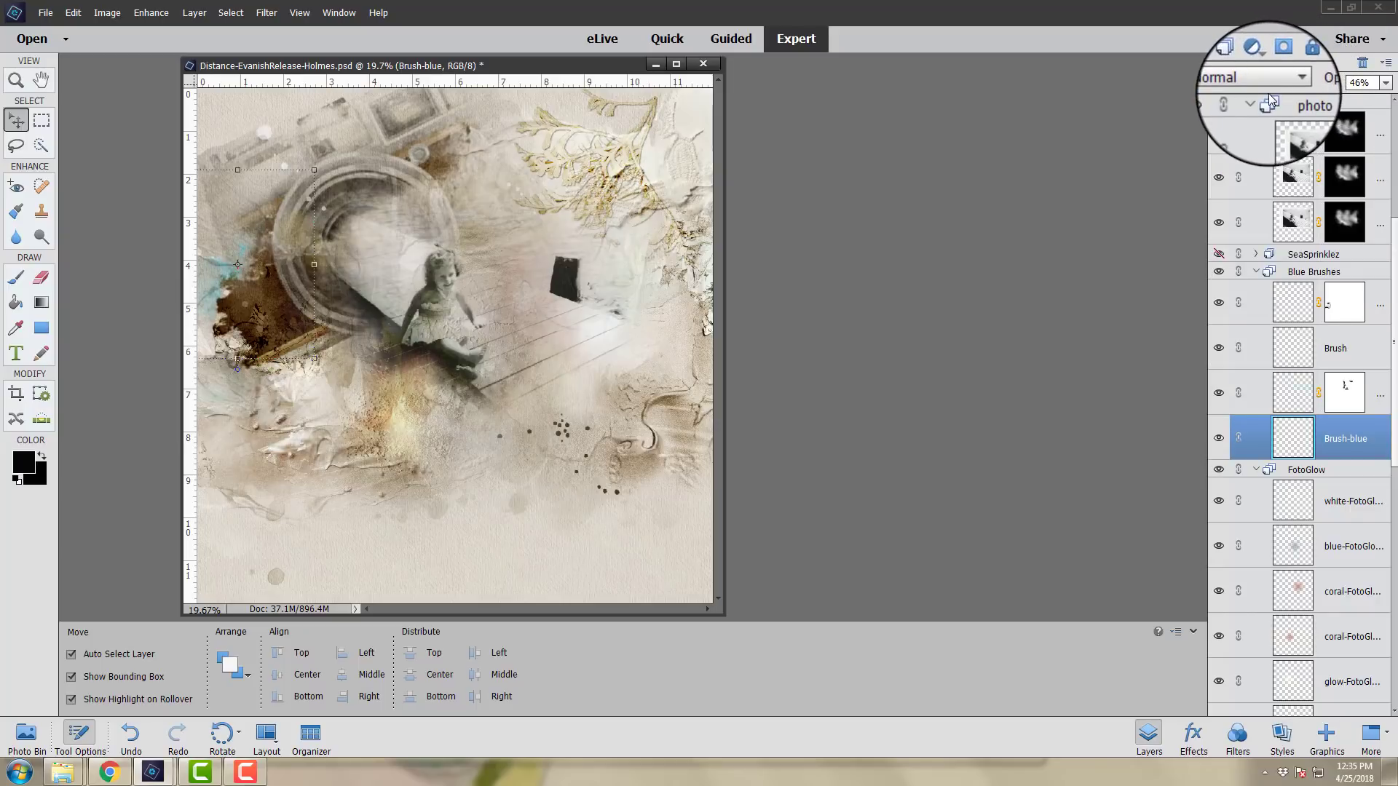
left_click(1392, 85)
left_click_drag(1351, 100, 1394, 102)
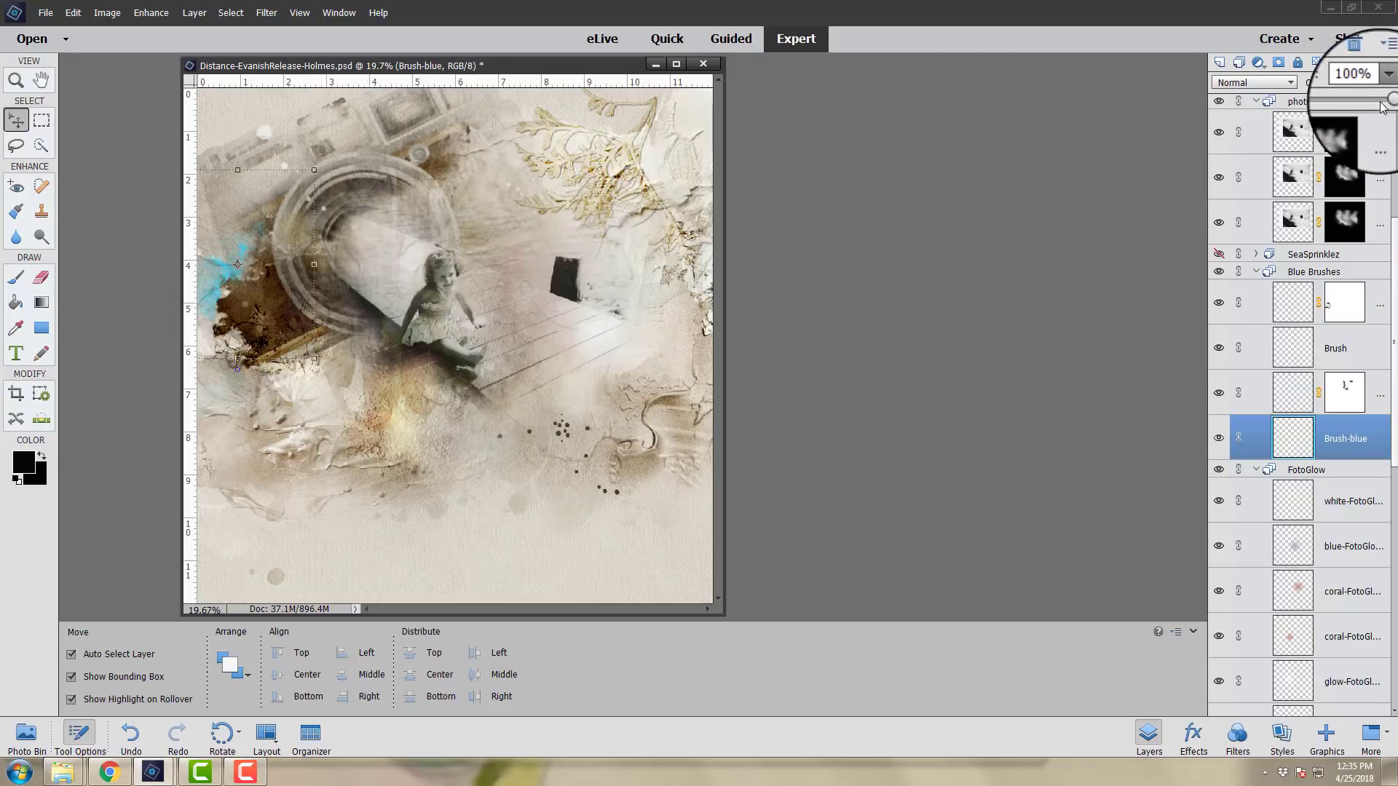
Step: Reposition the Brush-blue stroke slightly near the page's left edge, and blend it with Soft Light at 46% opacity
scroll(1303, 182, "up", 4)
mouse_move(279, 382)
left_mouse_down()
mouse_move(315, 429)
mouse_move(265, 326)
mouse_move(287, 216)
mouse_move(255, 274)
mouse_move(246, 256)
left_mouse_up()
left_click(1385, 82)
left_click_drag(1385, 107, 1348, 106)
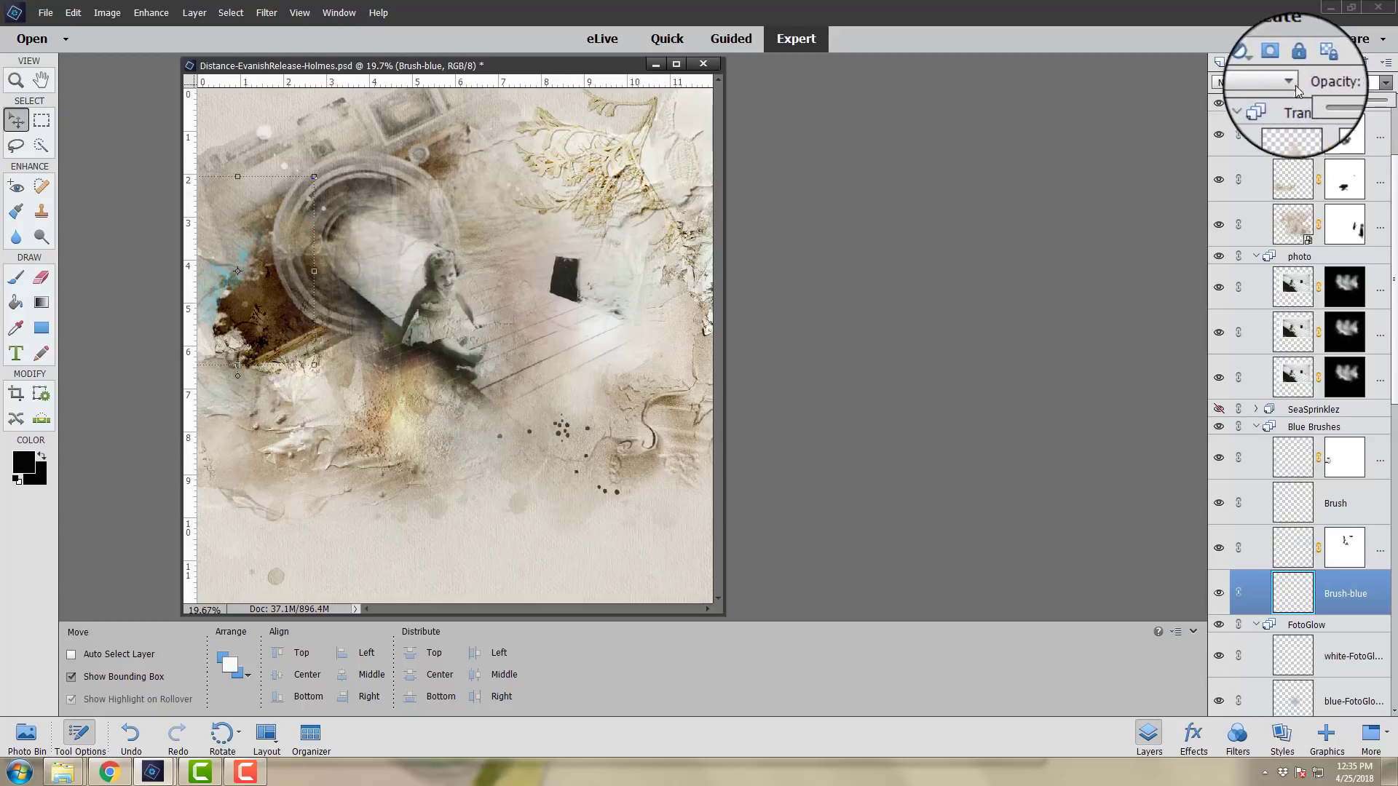
left_click(1293, 84)
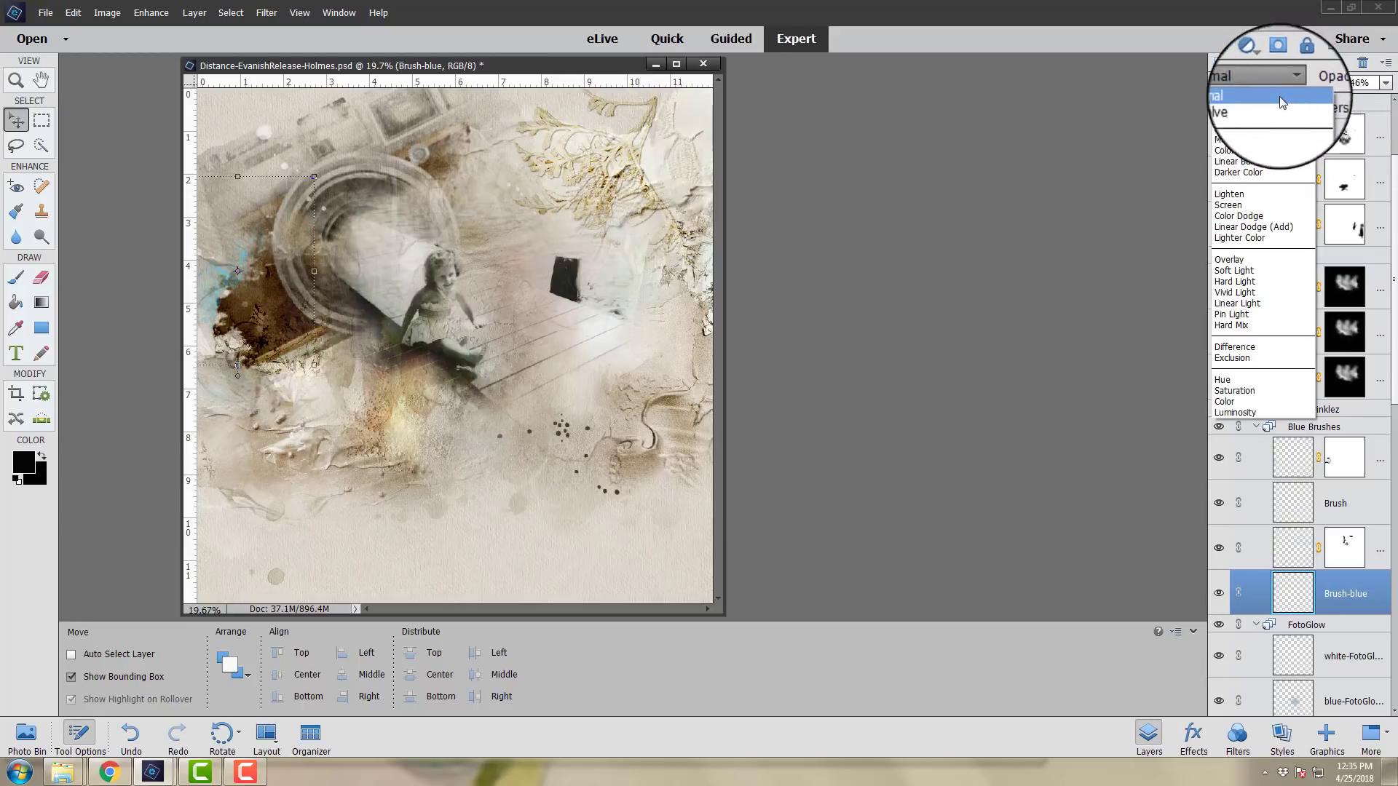
left_click(1233, 270)
Step: Select the masked layer directly above Brush-blue, try it at 100% opacity, and reduce it to 50%
left_click(1283, 554)
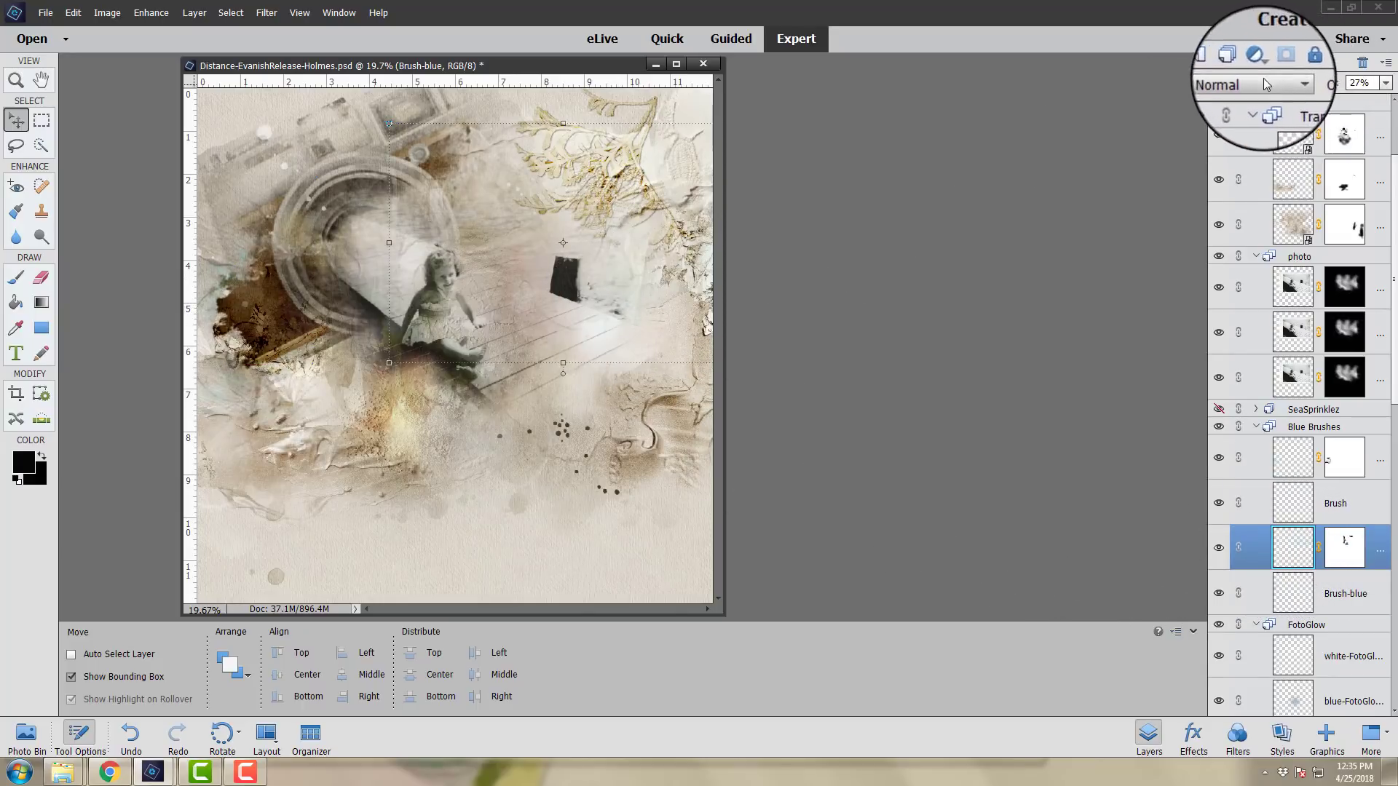
left_click(1392, 82)
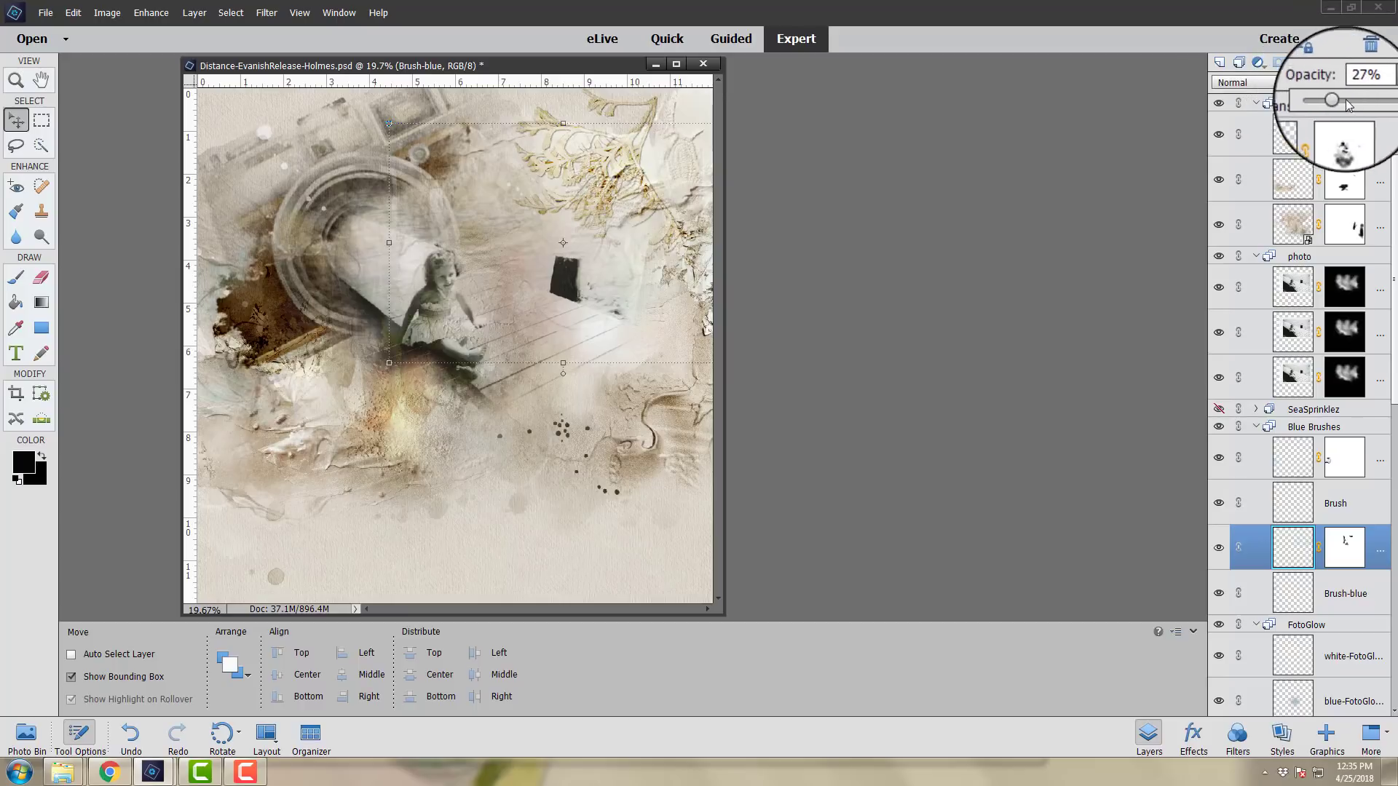
left_click_drag(1336, 100, 1382, 100)
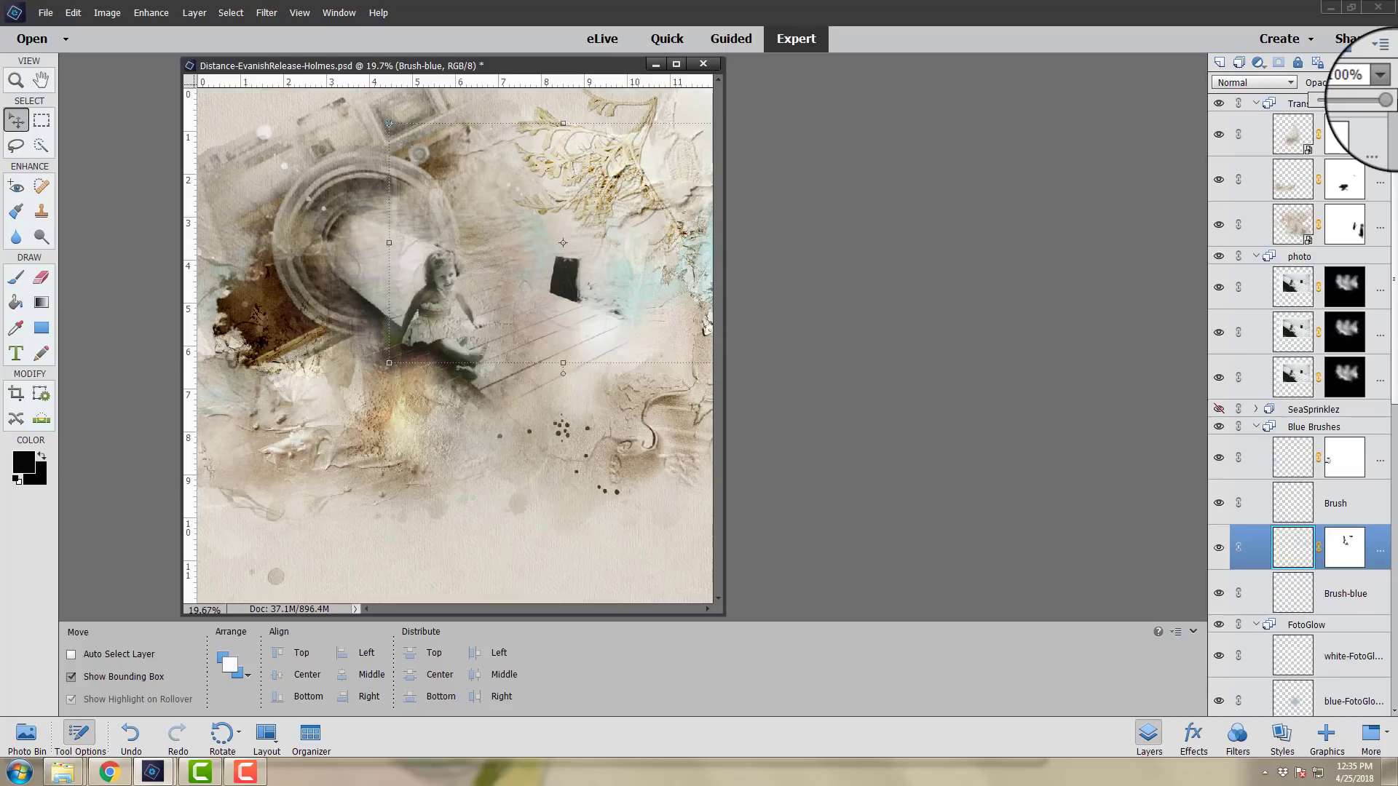
left_click_drag(1385, 100, 1351, 109)
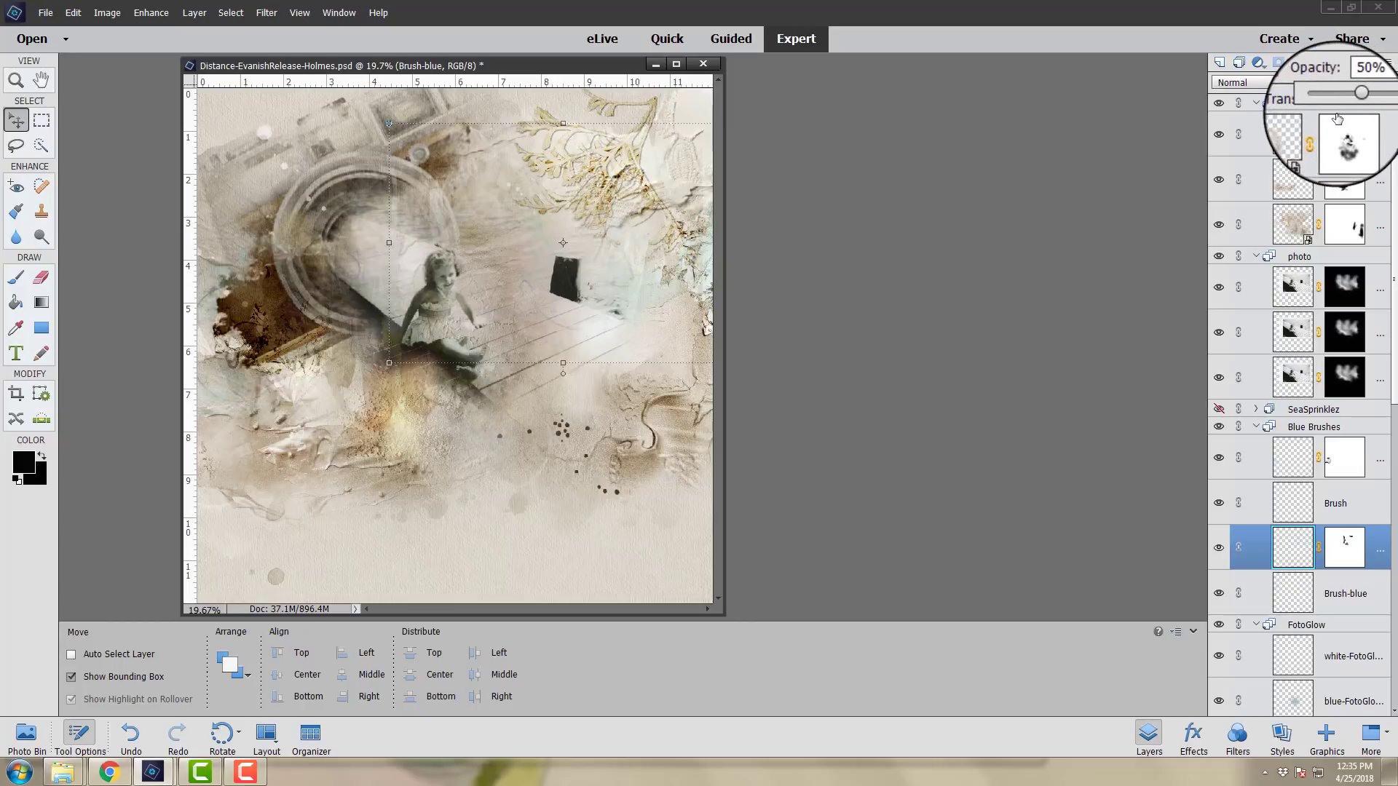
Step: Hide the Brush layer in the Blue Brushes group, and set the masked layer above it to 68% opacity after trying 100%
left_click(1232, 503)
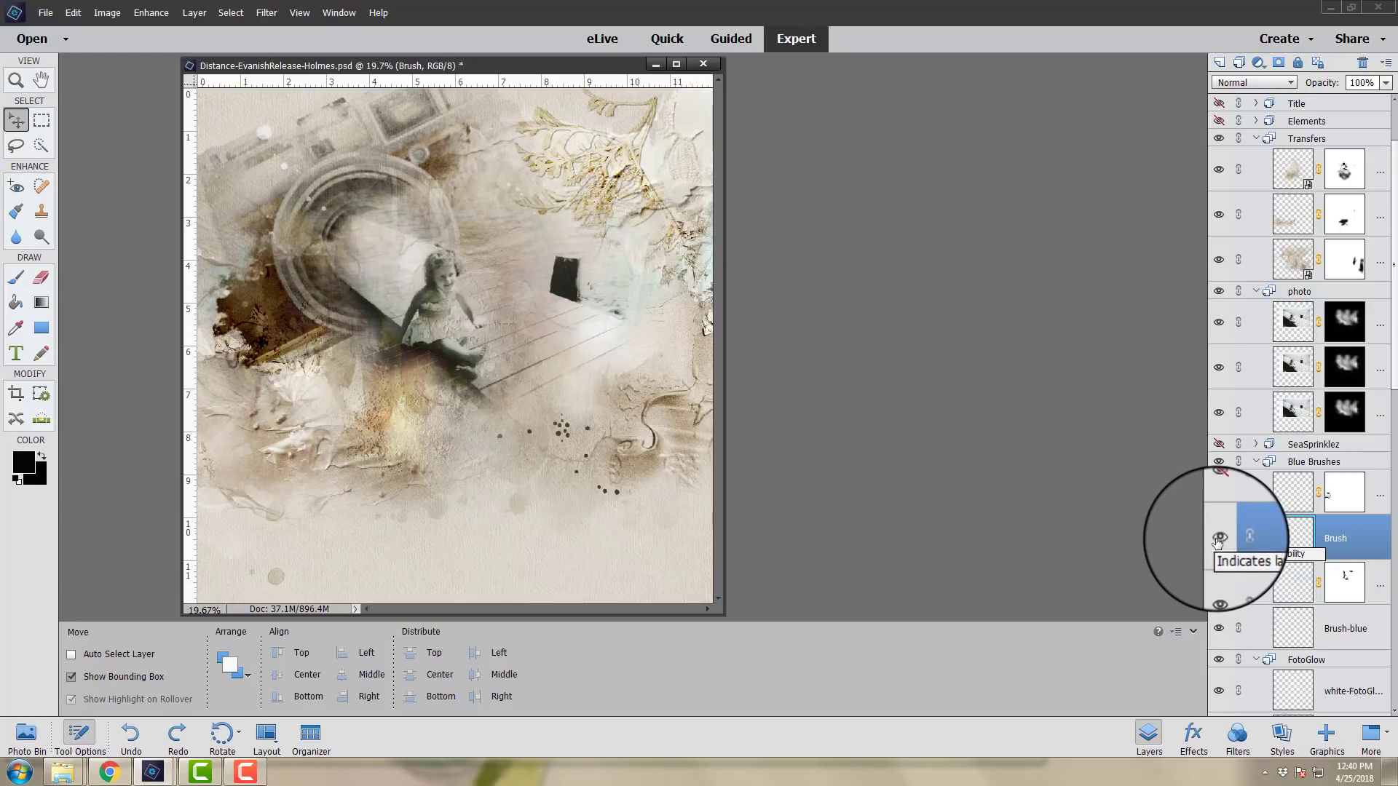
left_click(1218, 540)
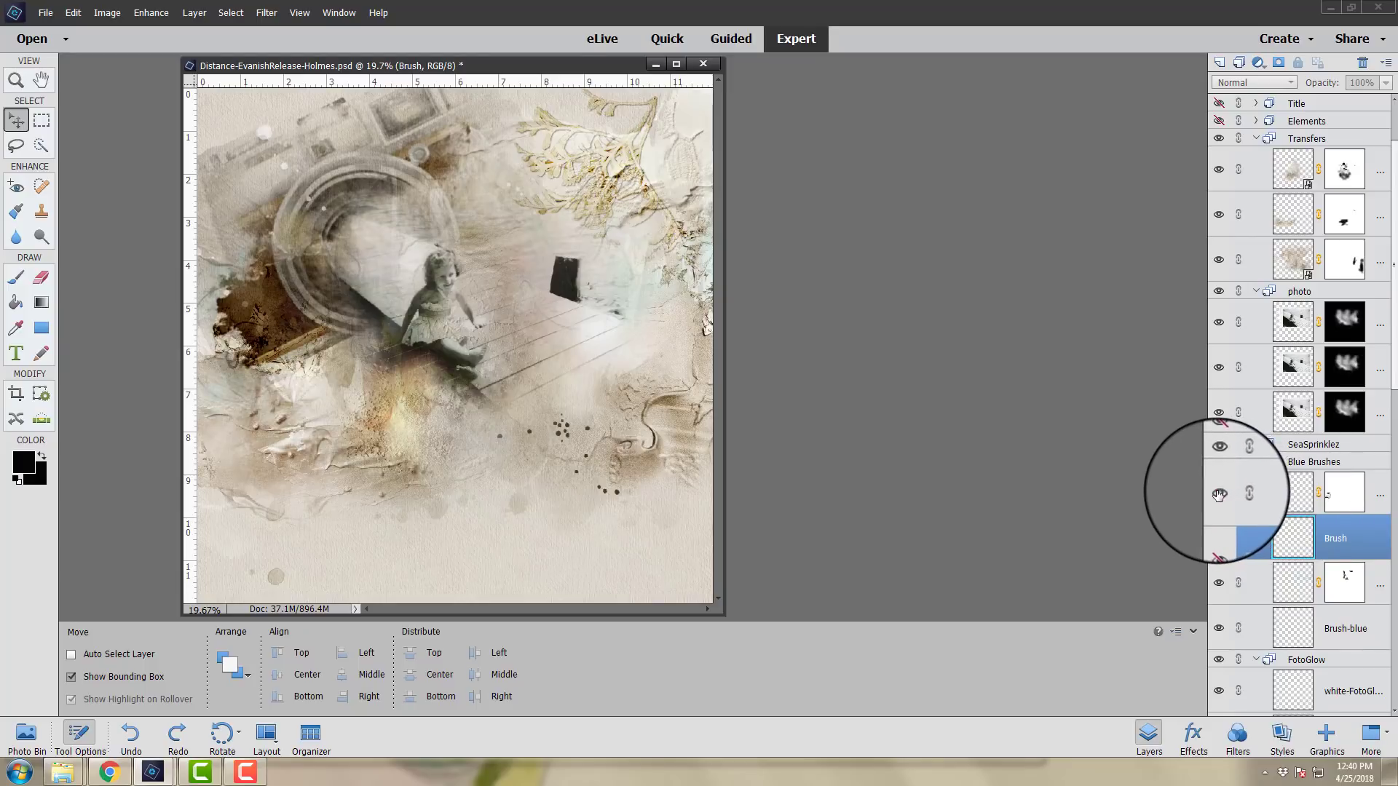
left_click(1292, 492)
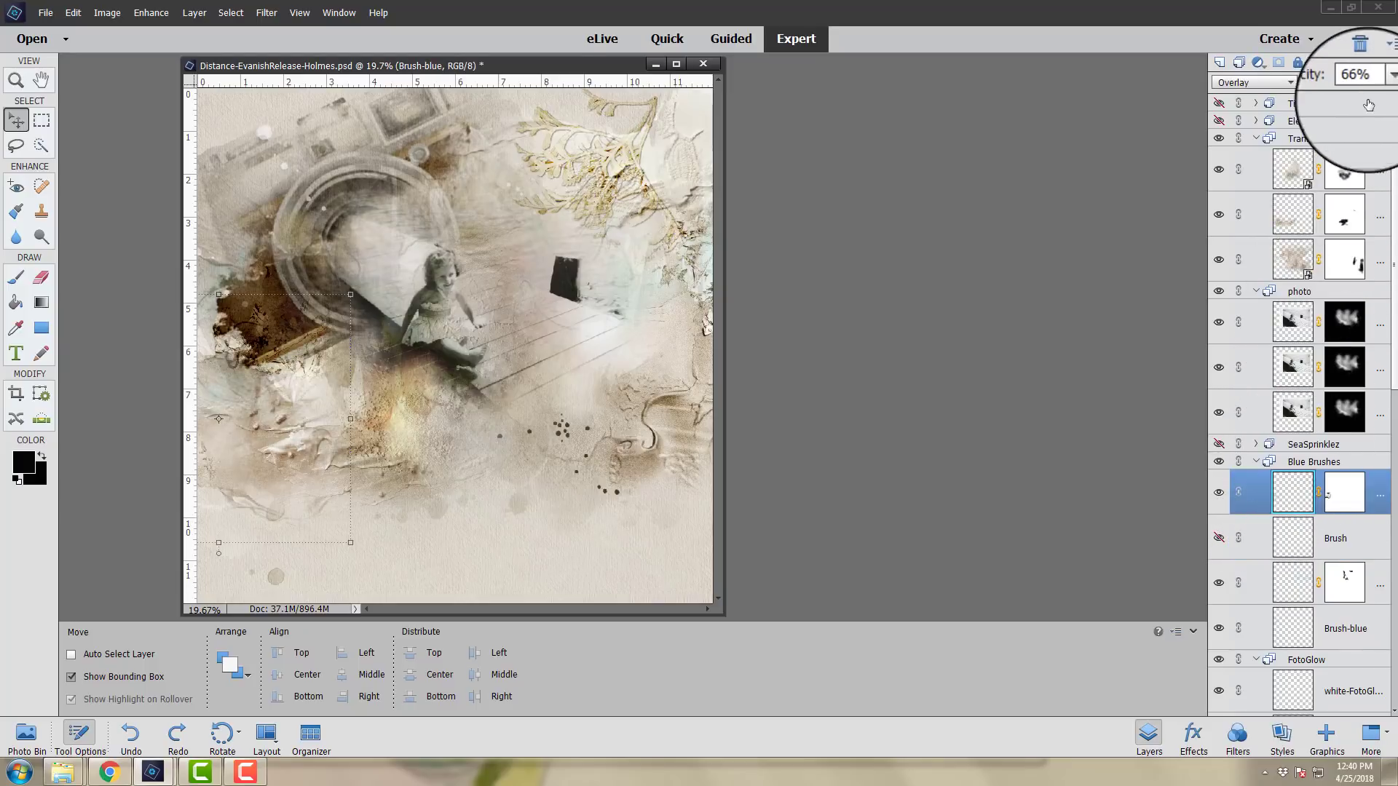
left_click(1386, 85)
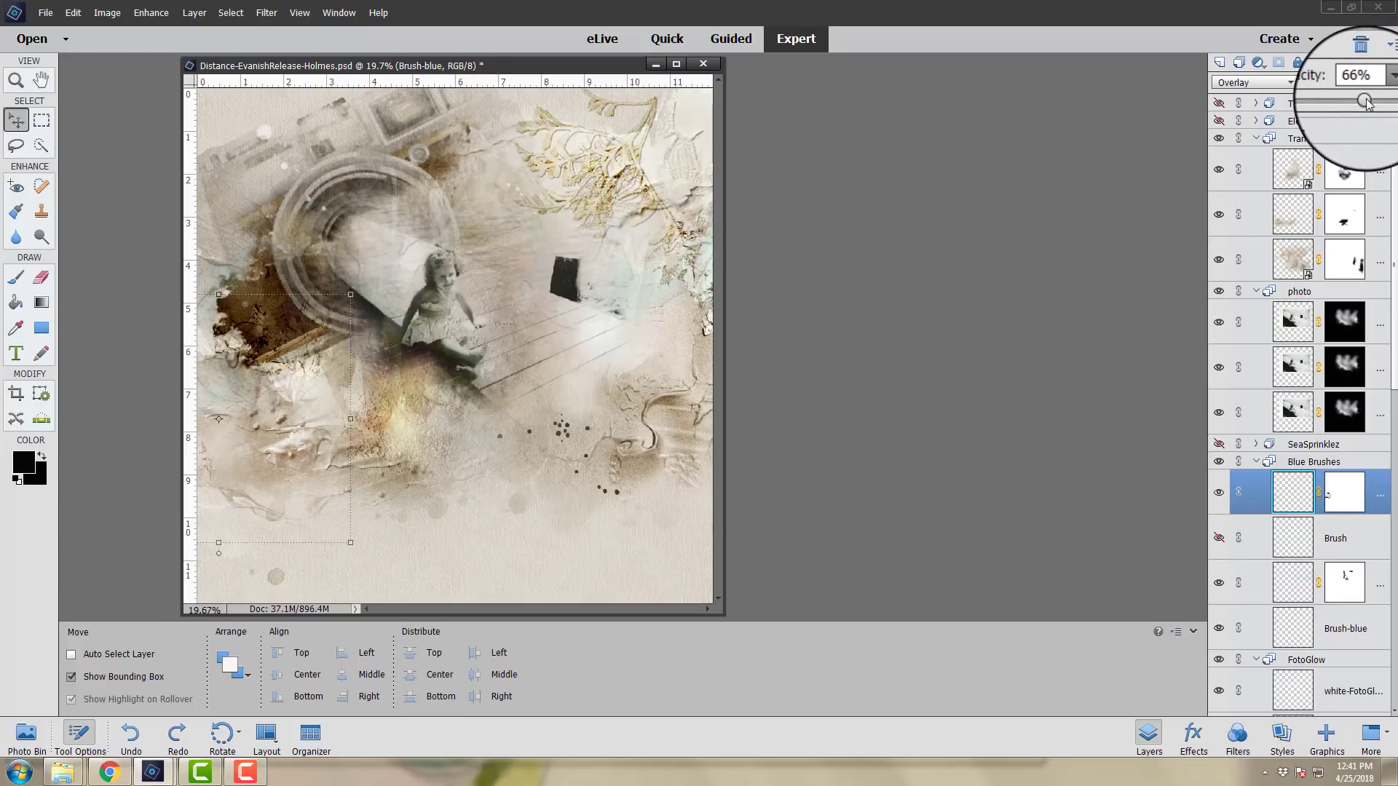
mouse_move(1385, 106)
left_mouse_down()
mouse_move(1308, 108)
mouse_move(1387, 110)
left_mouse_up()
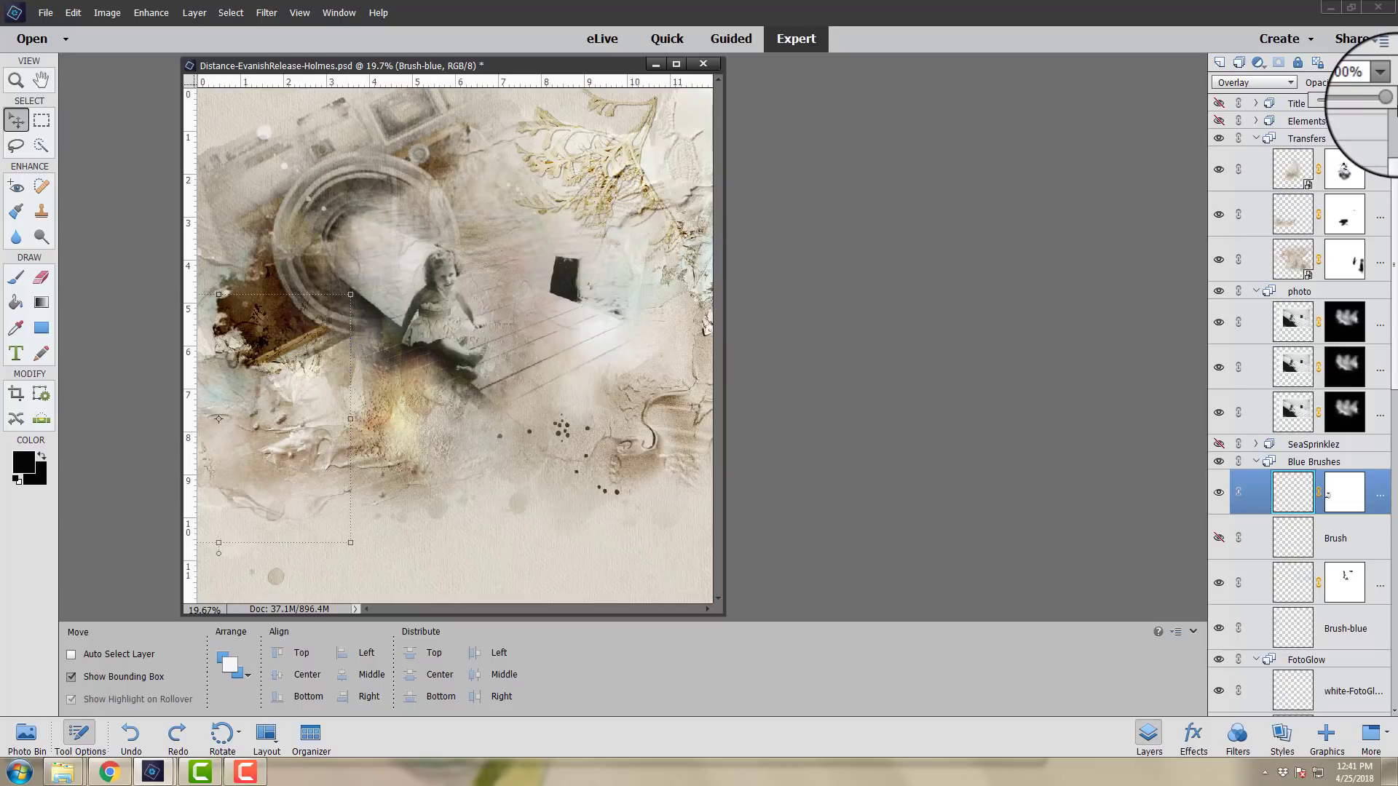
left_click_drag(1385, 97, 1362, 99)
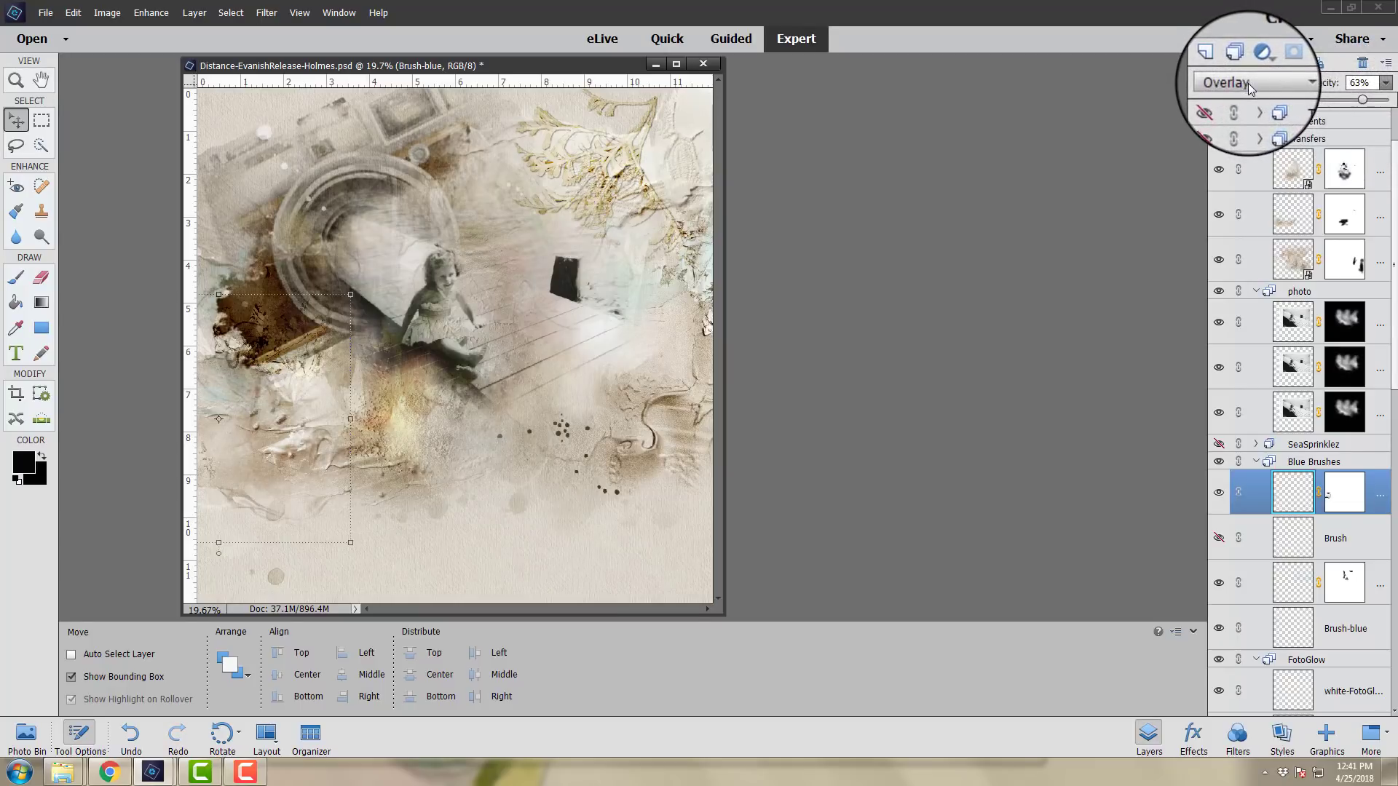
left_click_drag(1361, 99, 1366, 100)
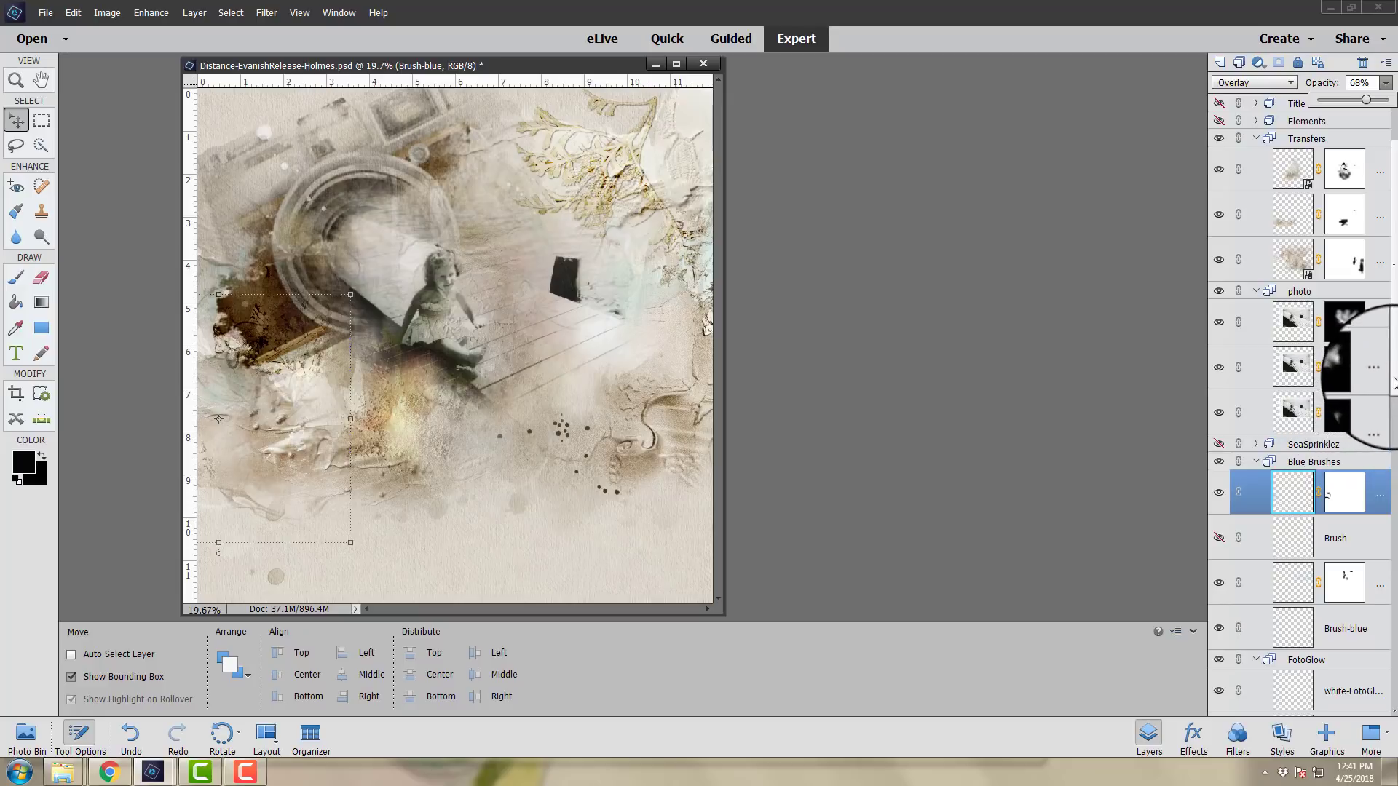
Step: Expand and show the SeaSprinklez group, select its lowest layer, and hide the two layers above it
mouse_move(1394, 384)
left_mouse_down()
mouse_move(1394, 658)
mouse_move(1394, 414)
left_mouse_up()
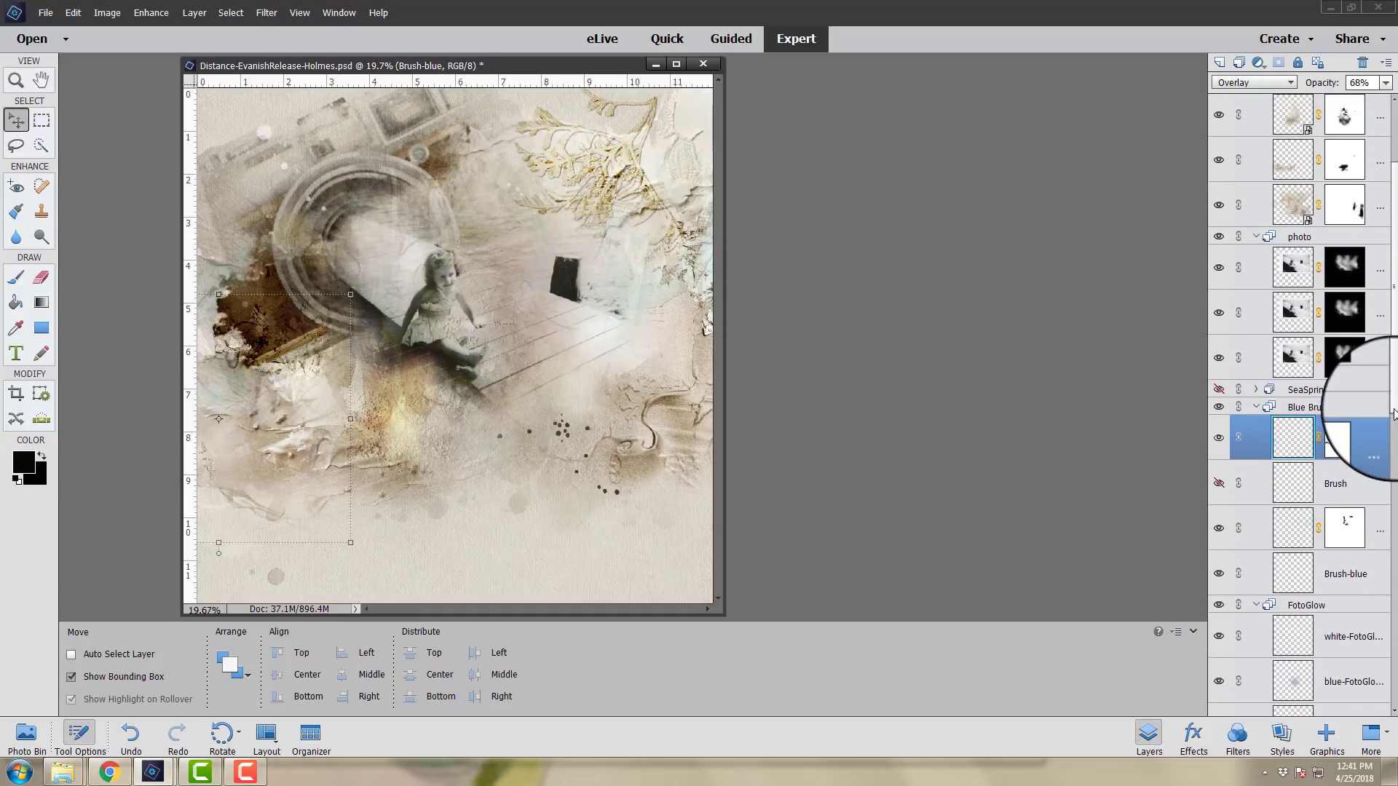
left_click(1255, 391)
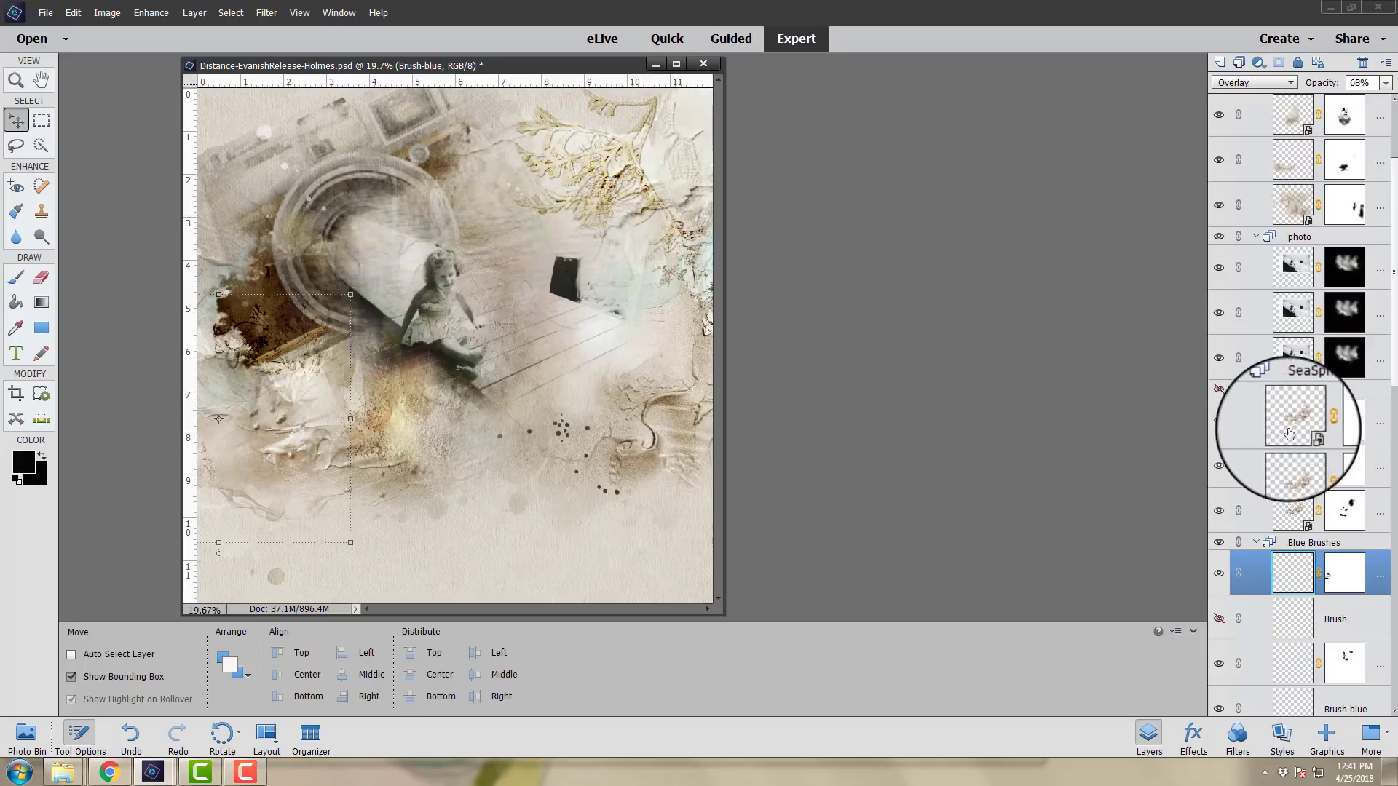
left_click(1219, 391)
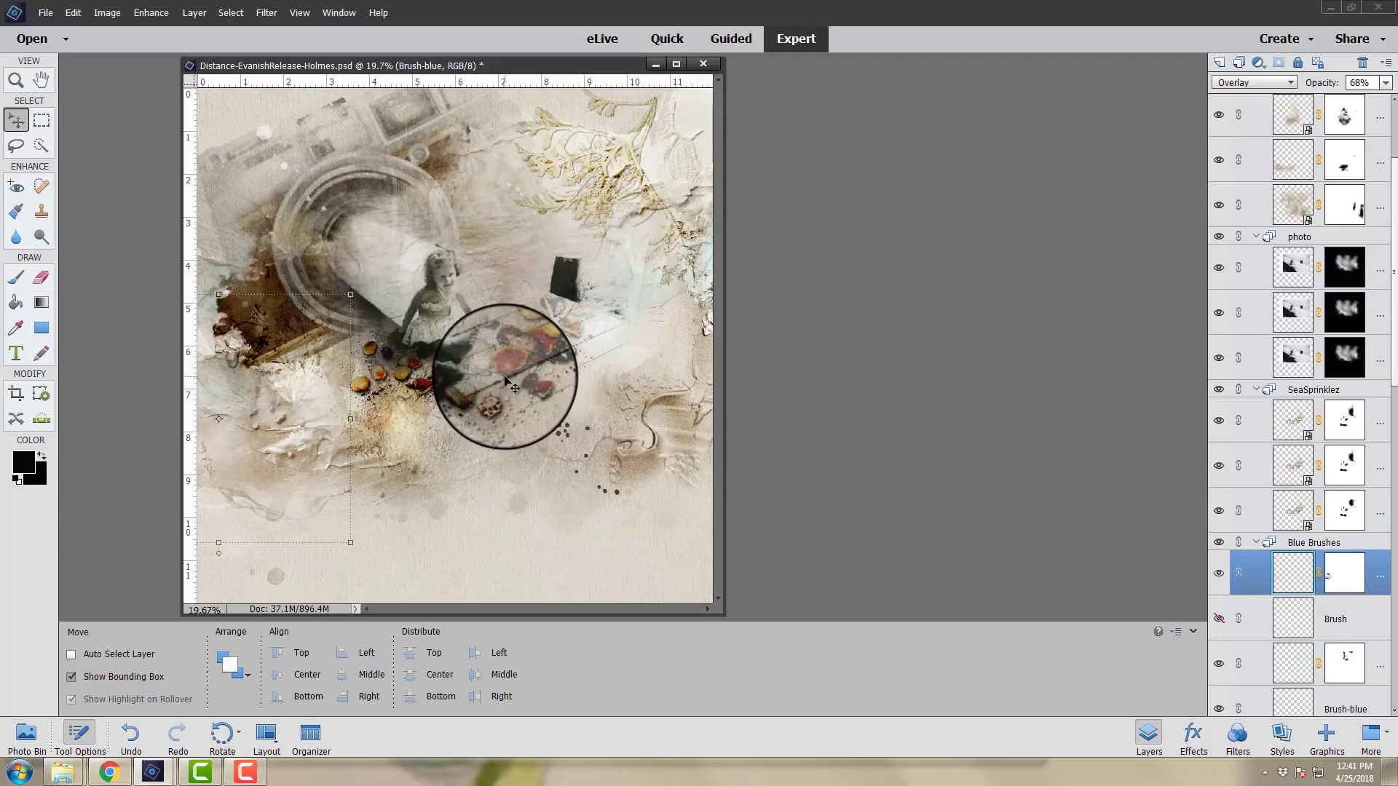
left_click(1288, 508)
left_click(1217, 466)
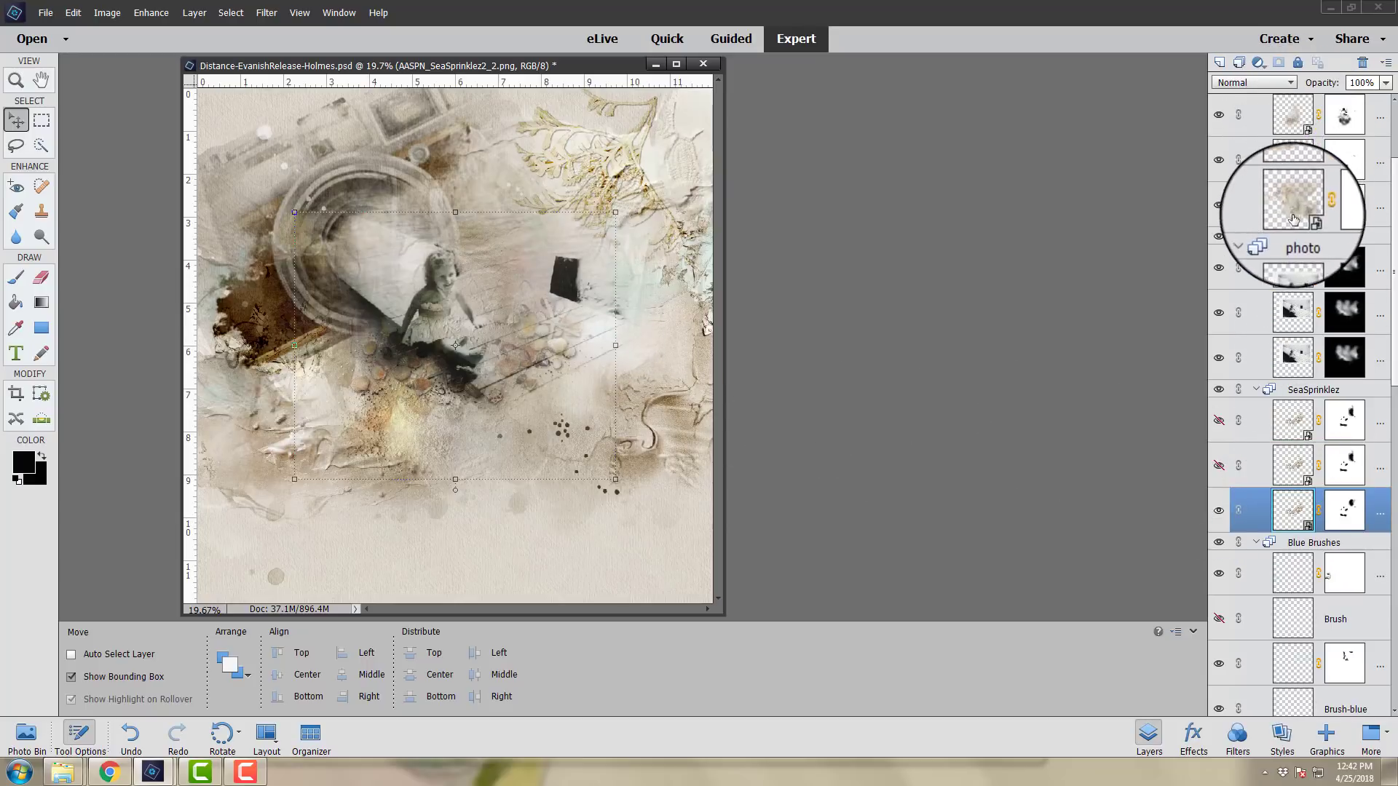
Step: Select the middle SeaSprinklez layer and make it visible
scroll(1368, 189, "up", 3)
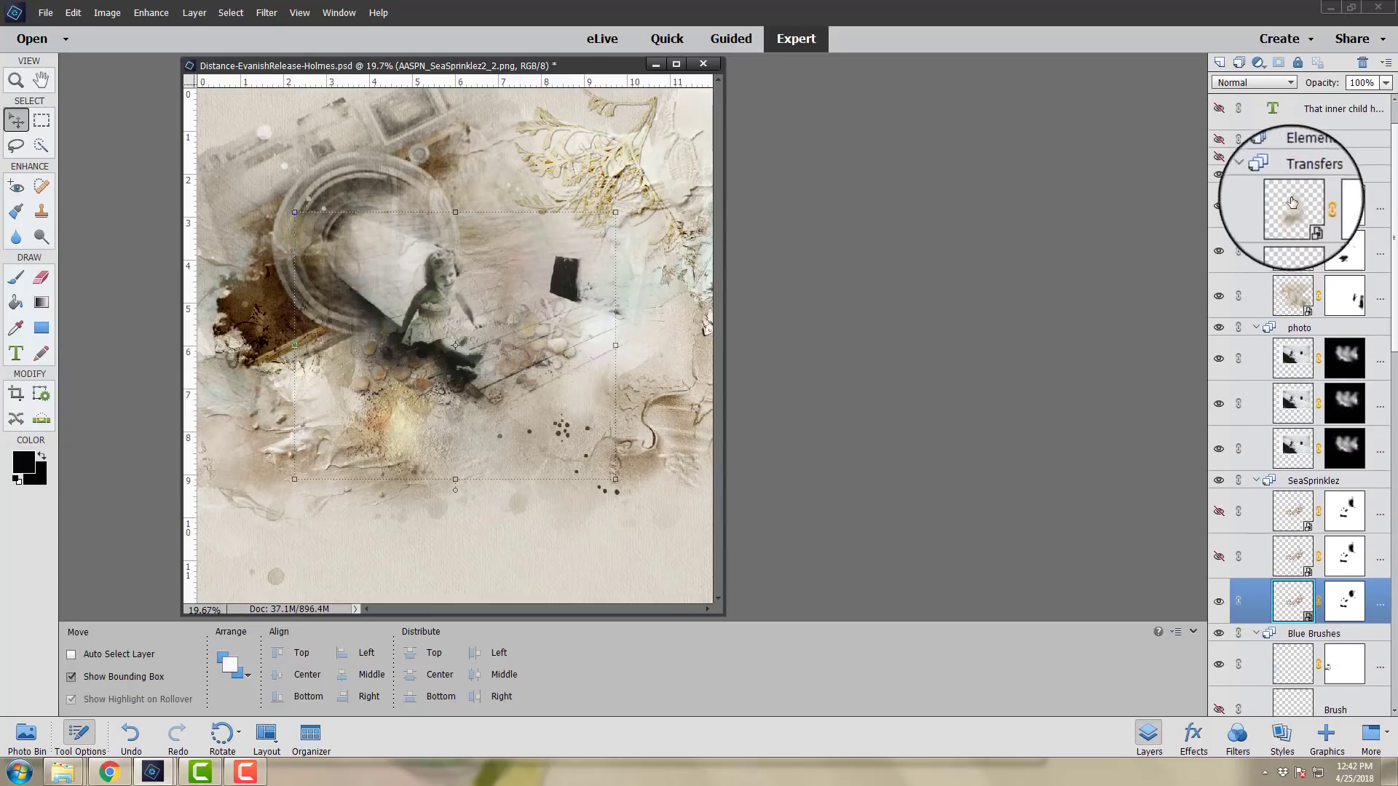
scroll(1369, 313, "down", 7)
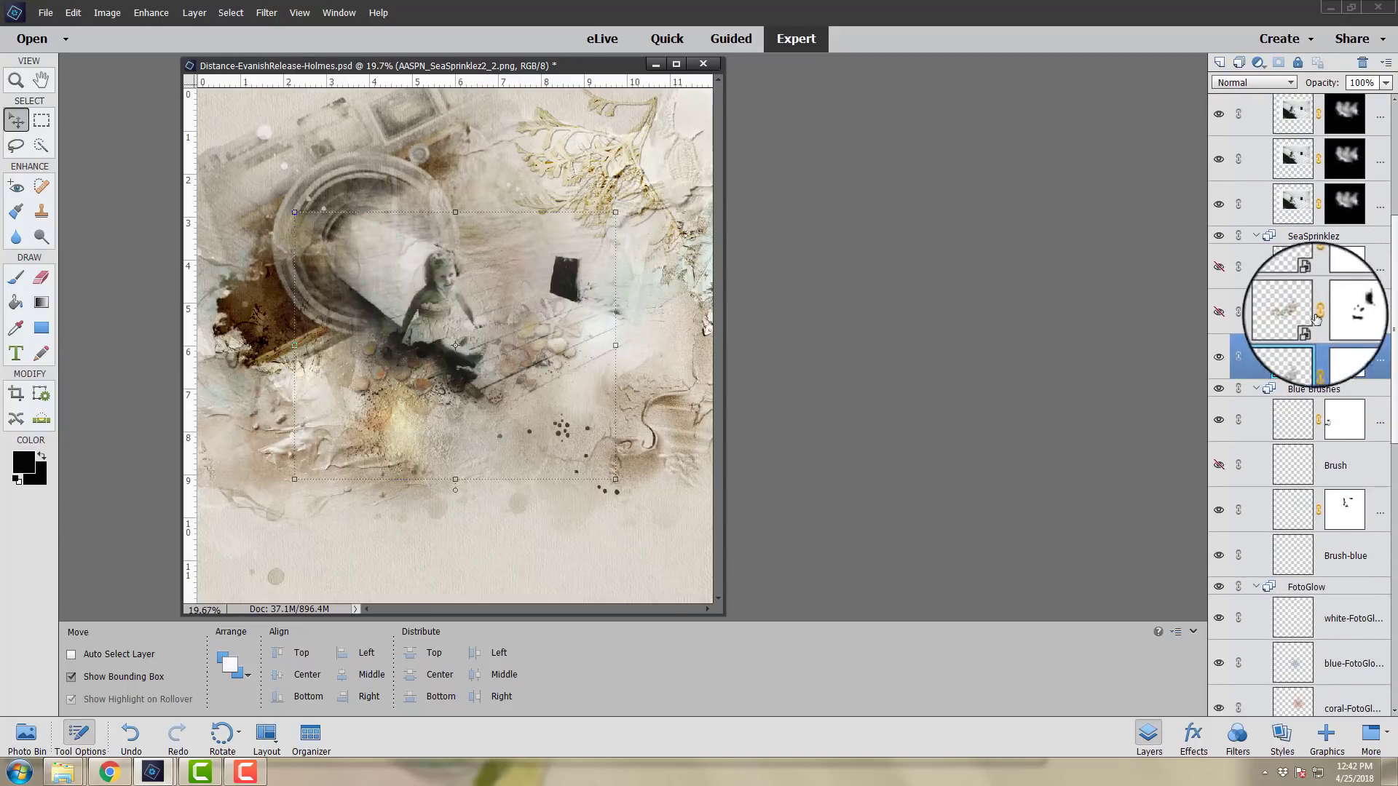
left_click(1288, 313)
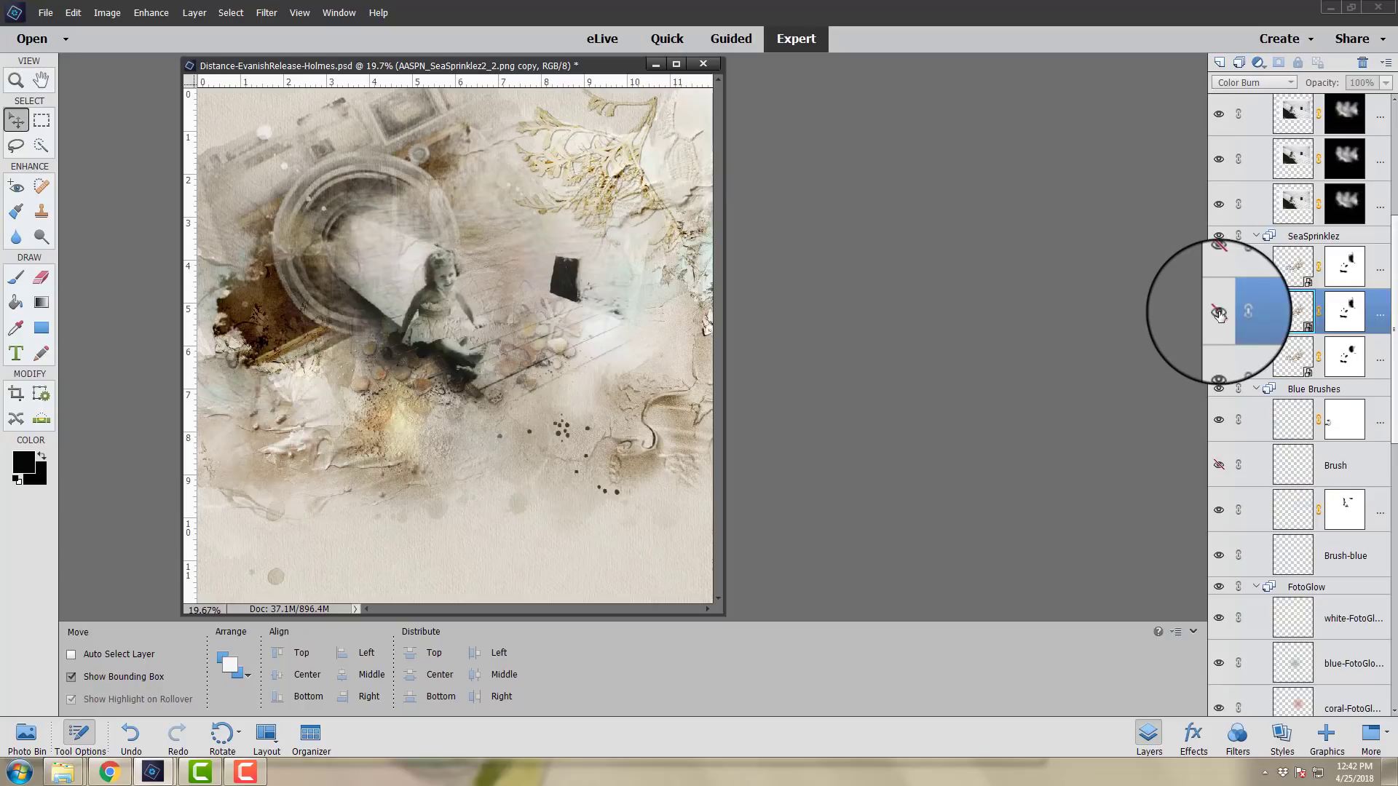
left_click(1219, 313)
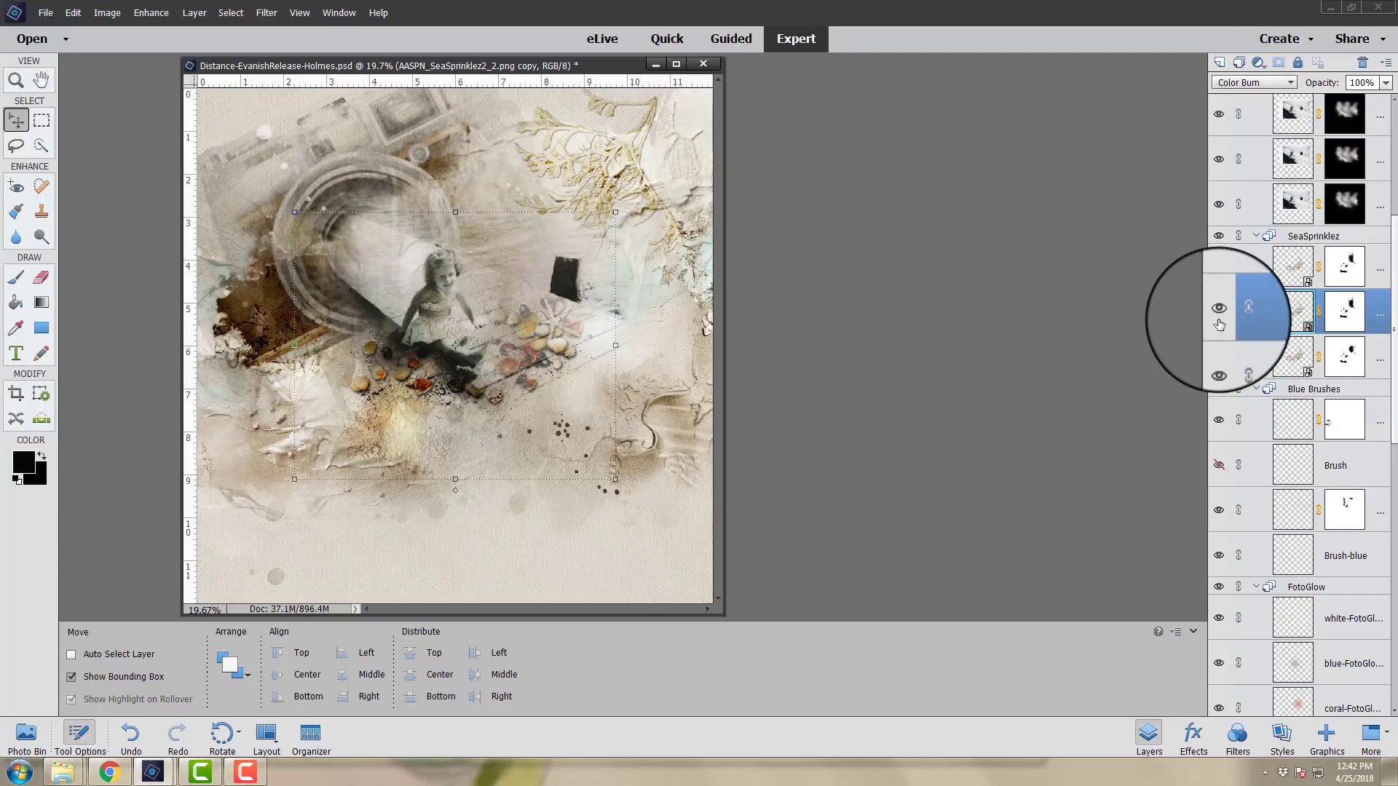
left_click(1218, 314)
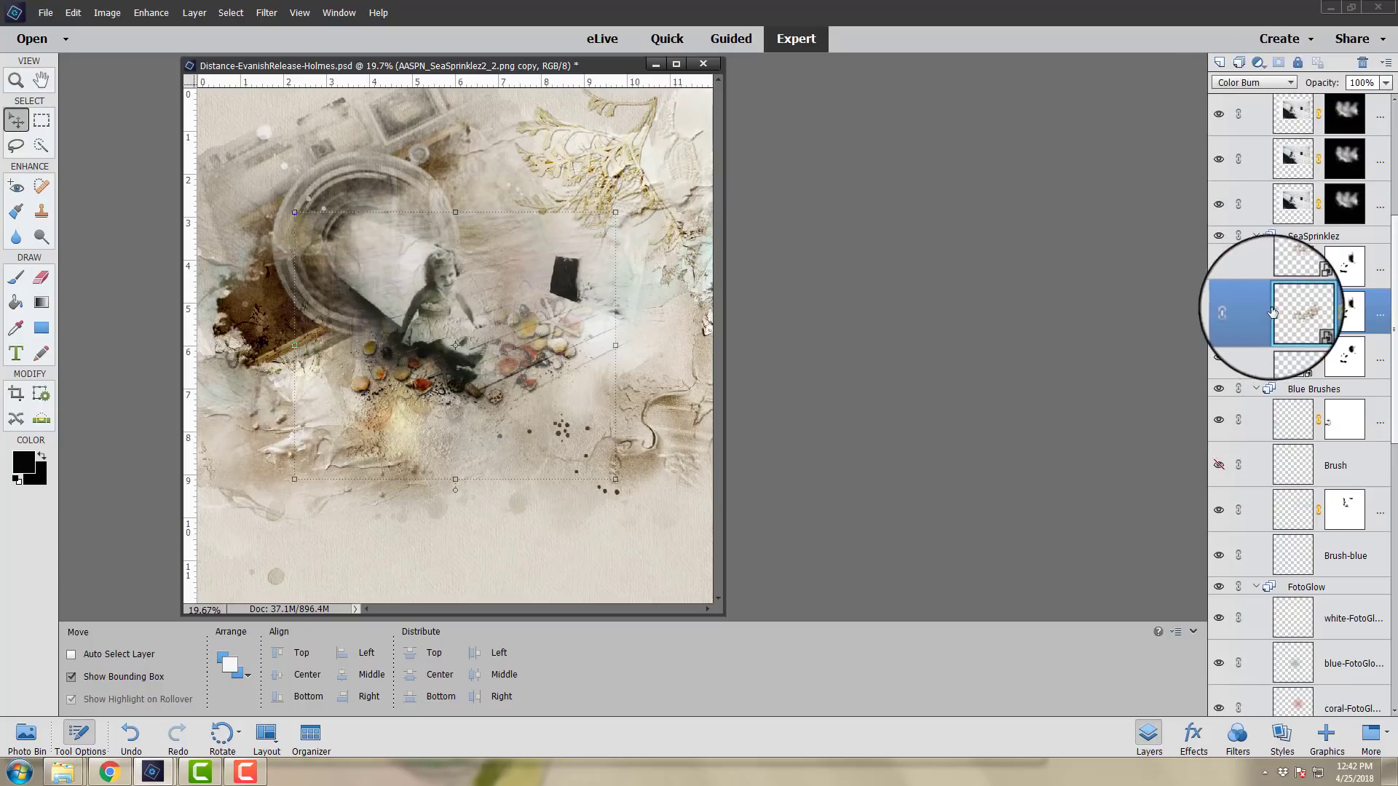
Step: Try Normal blend mode on the middle SeaSprinklez layer, and restore Color Burn
left_click(1287, 82)
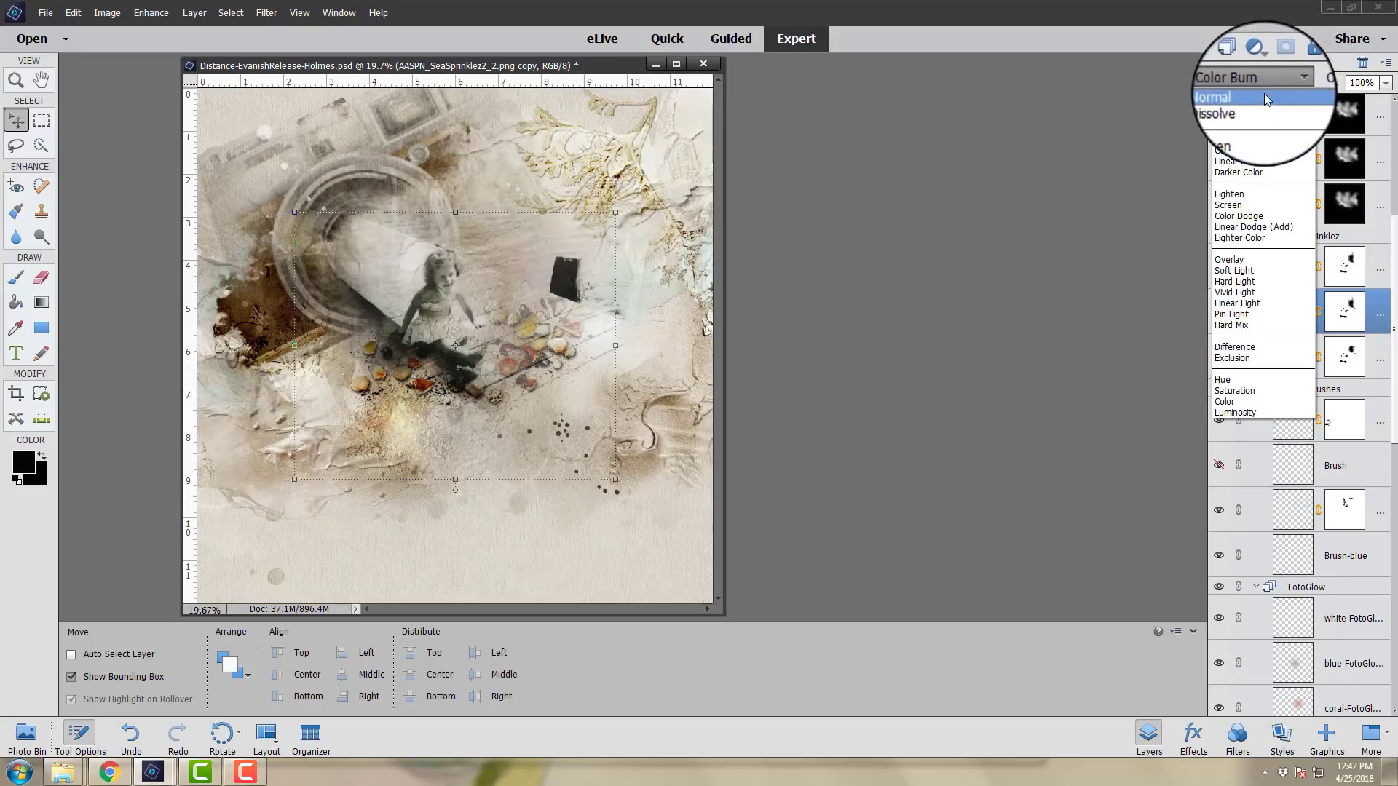
left_click(1259, 106)
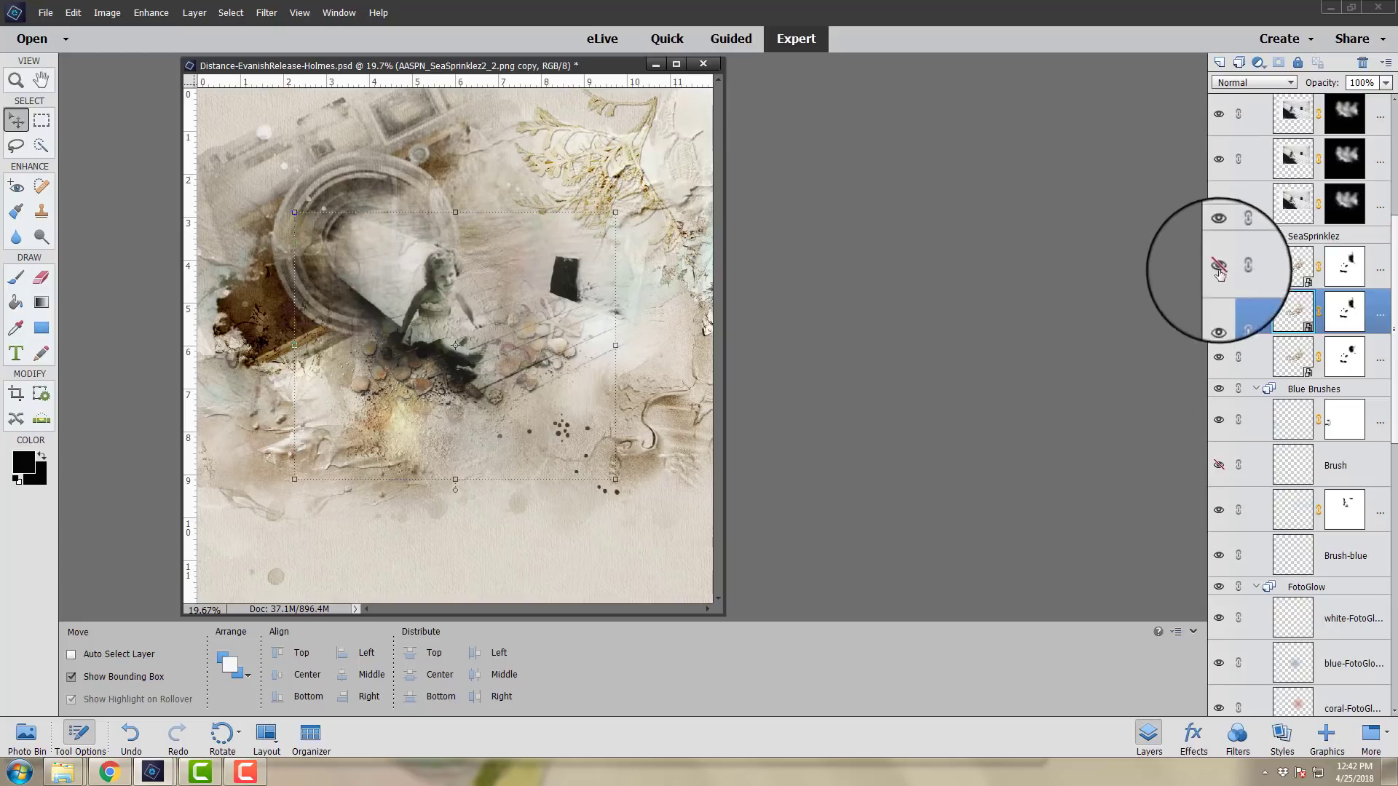
left_click(1285, 84)
left_click(1259, 146)
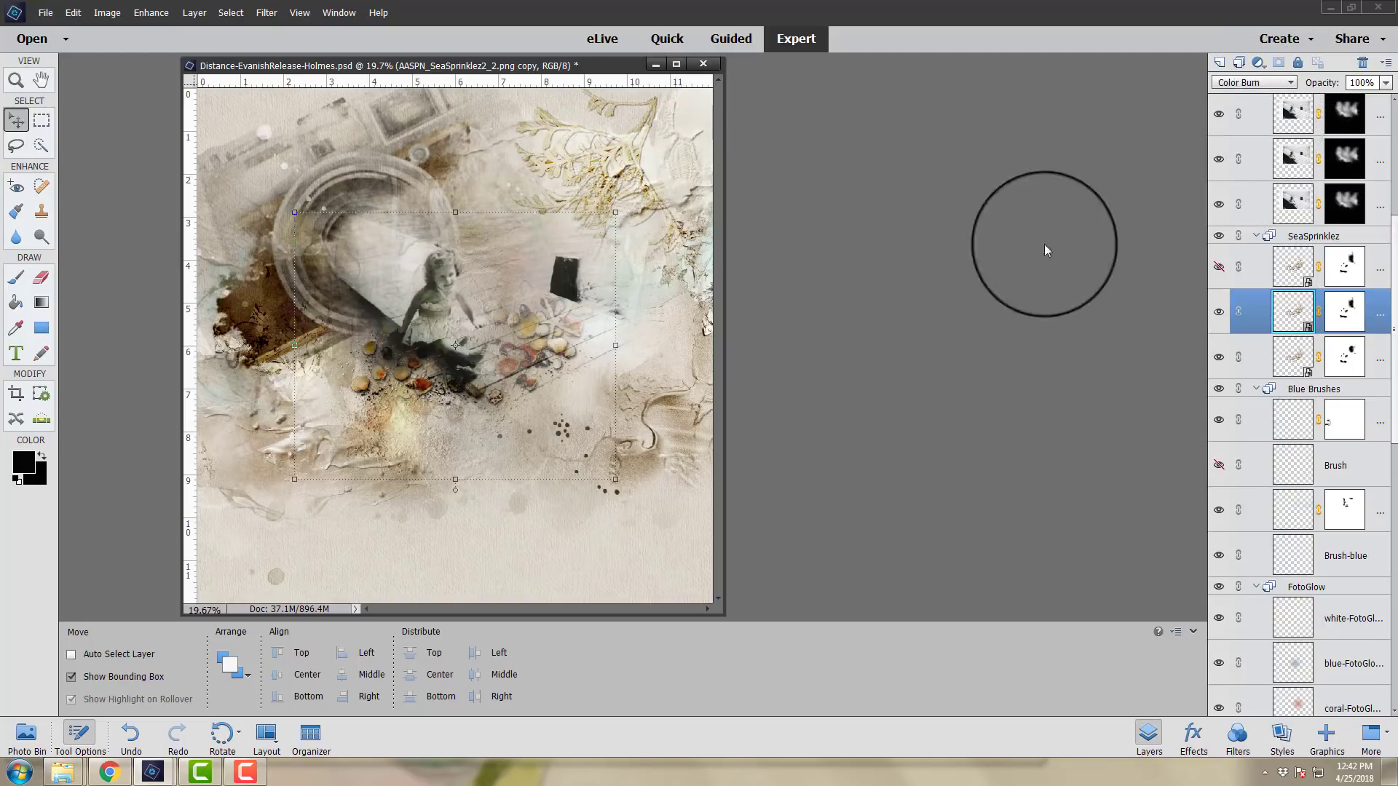
Step: Select the top SeaSprinklez layer and make it visible
left_click(1292, 266)
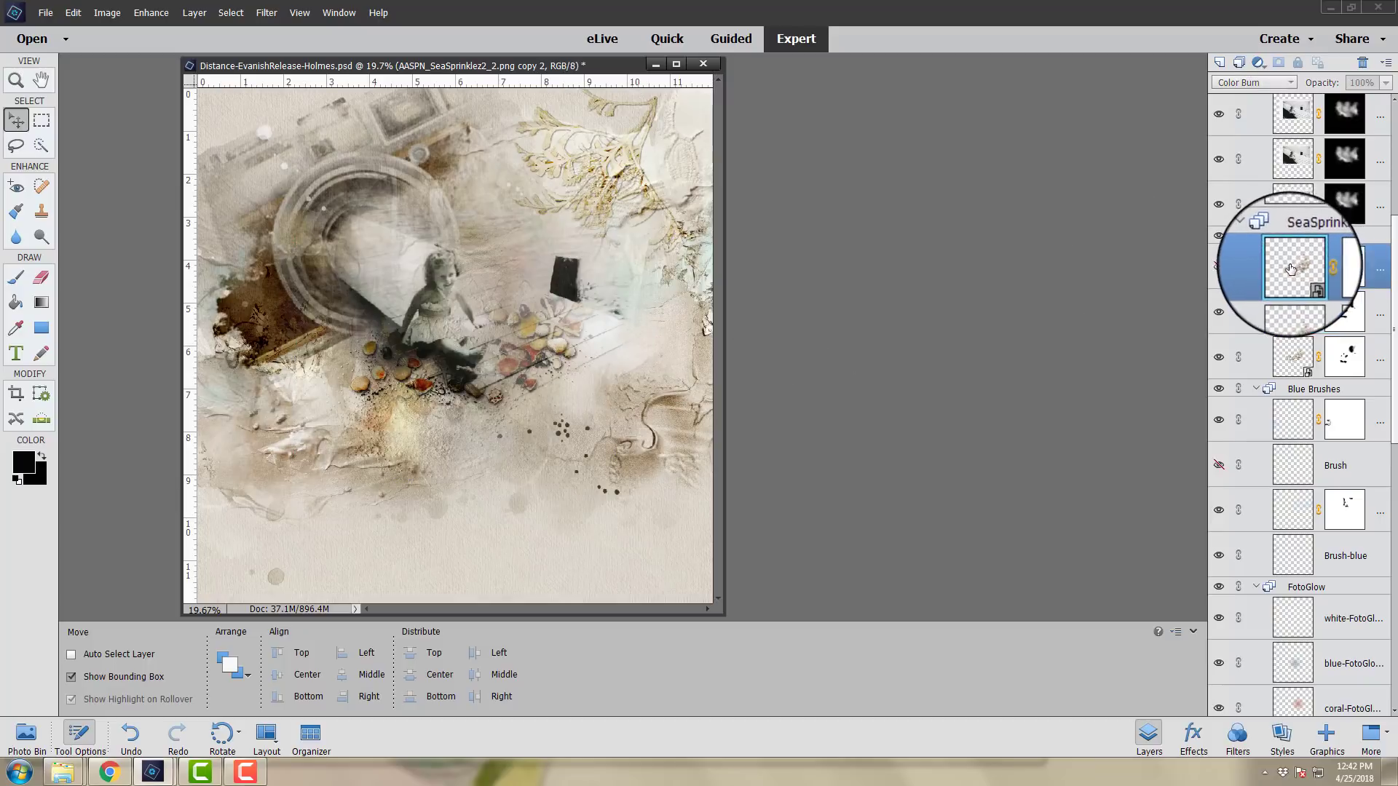
left_click(1218, 268)
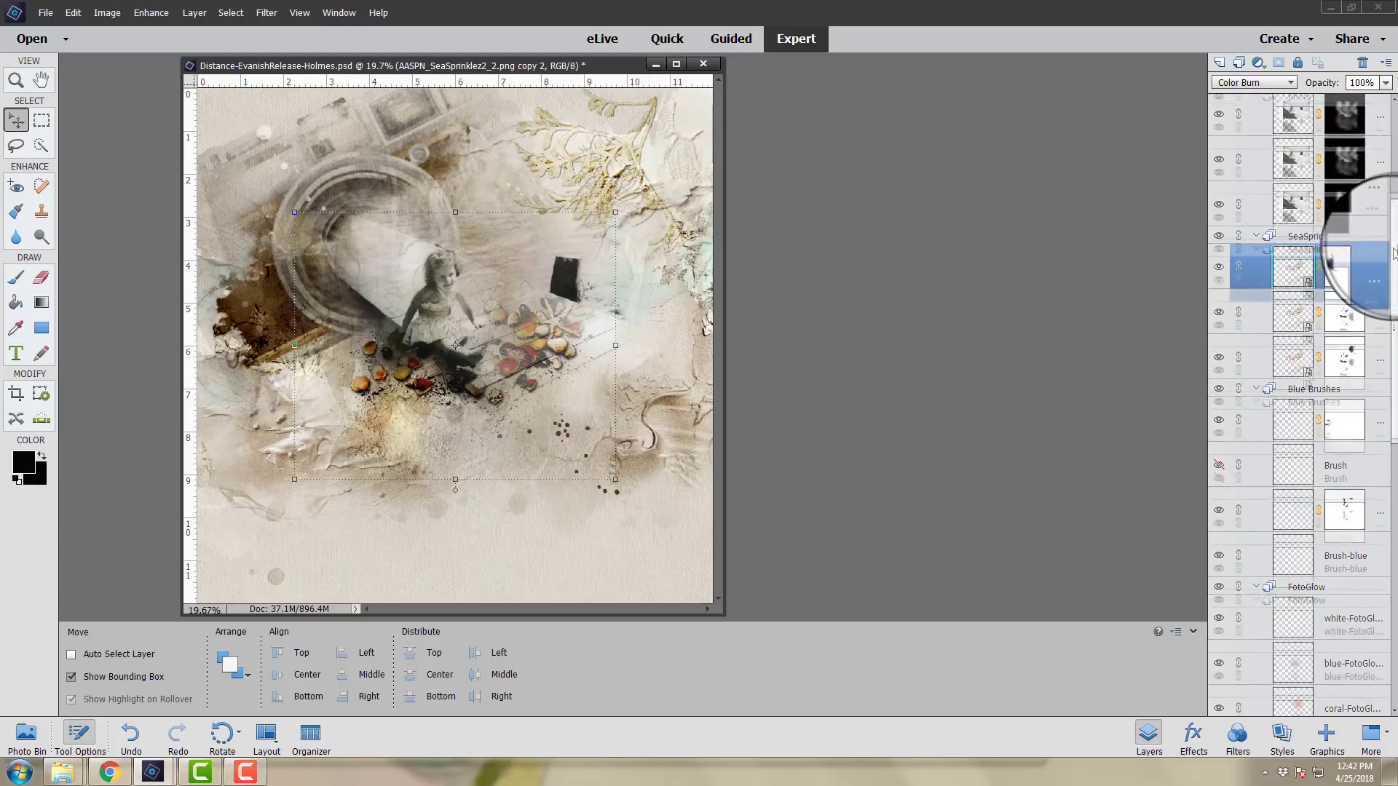
Step: Expand and show the Elements group and the Title group
left_click_drag(1390, 265, 1396, 120)
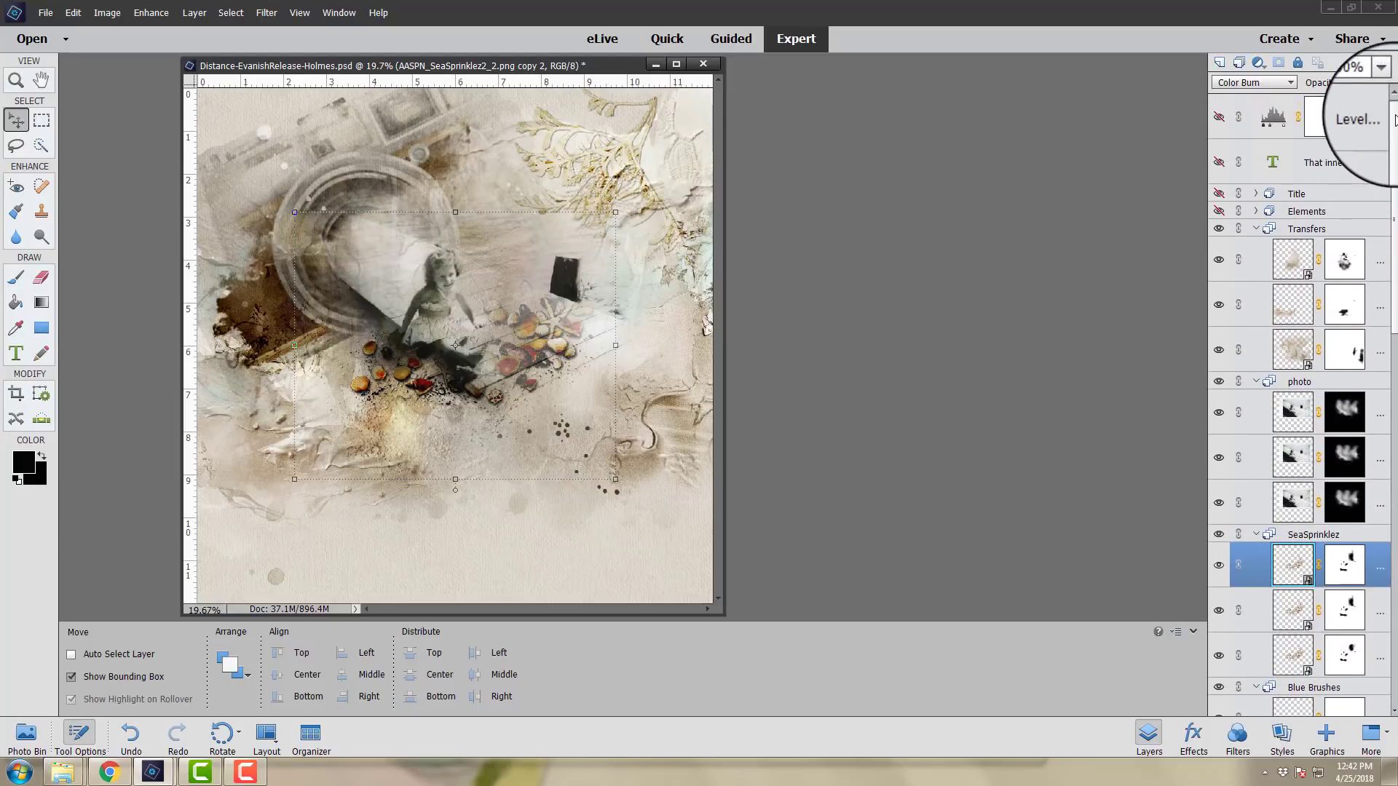
left_click(1255, 213)
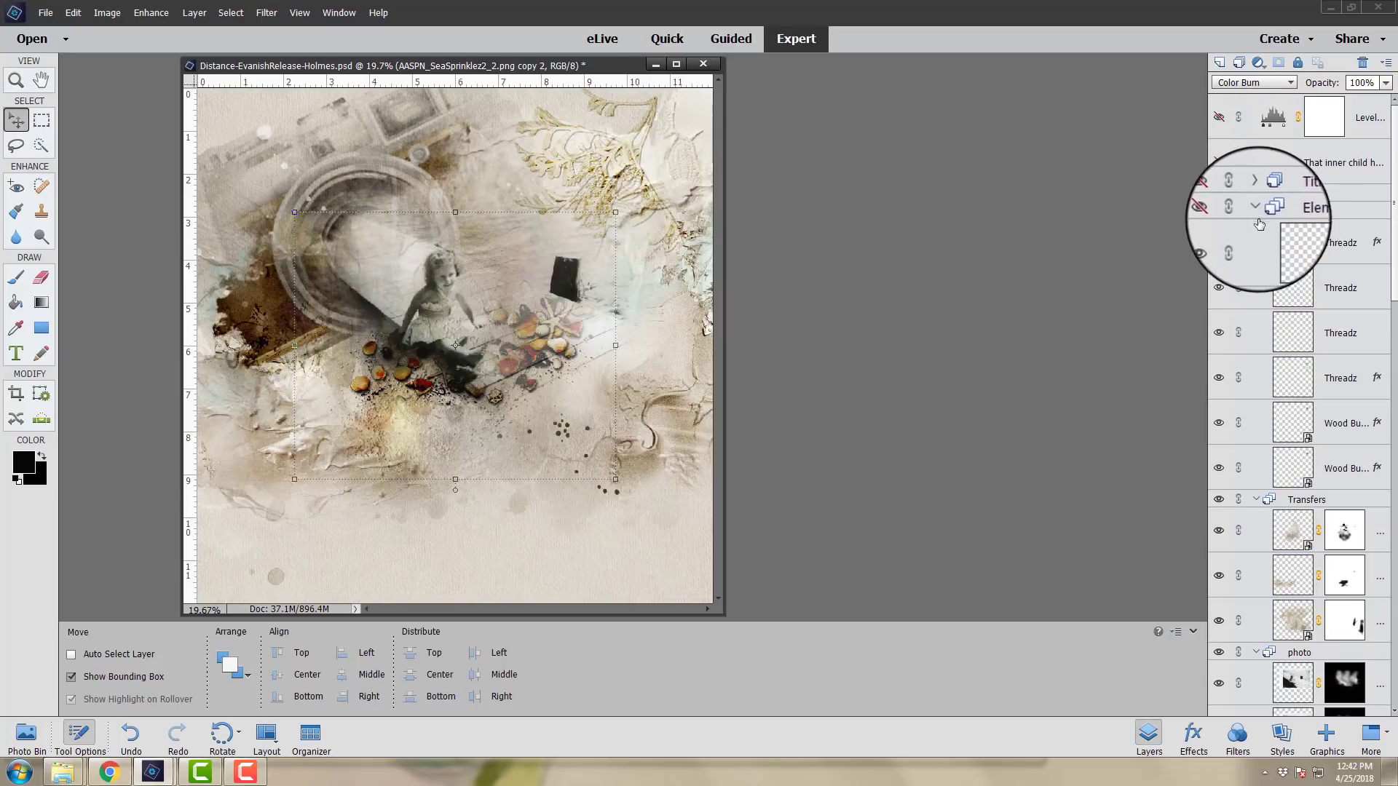
left_click(1218, 211)
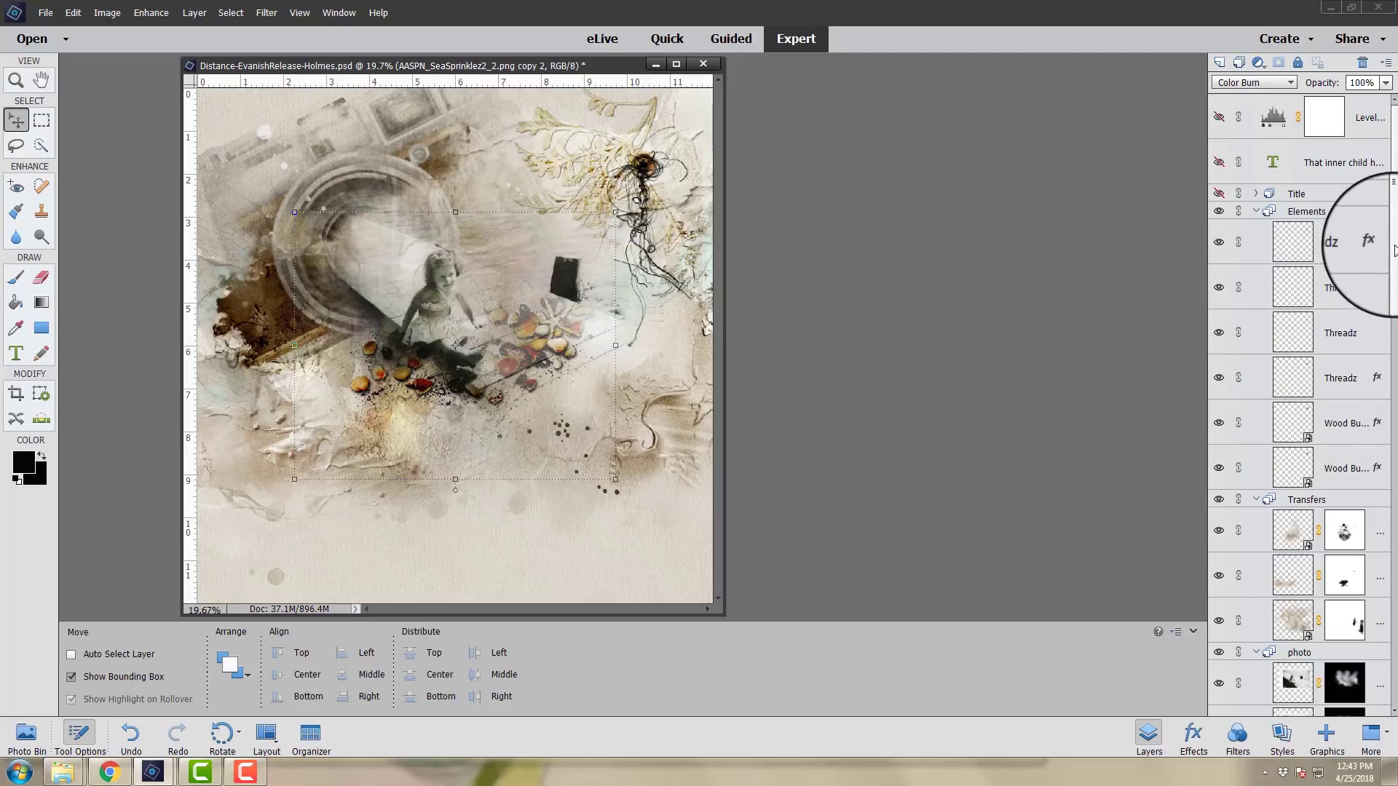
left_click(1256, 195)
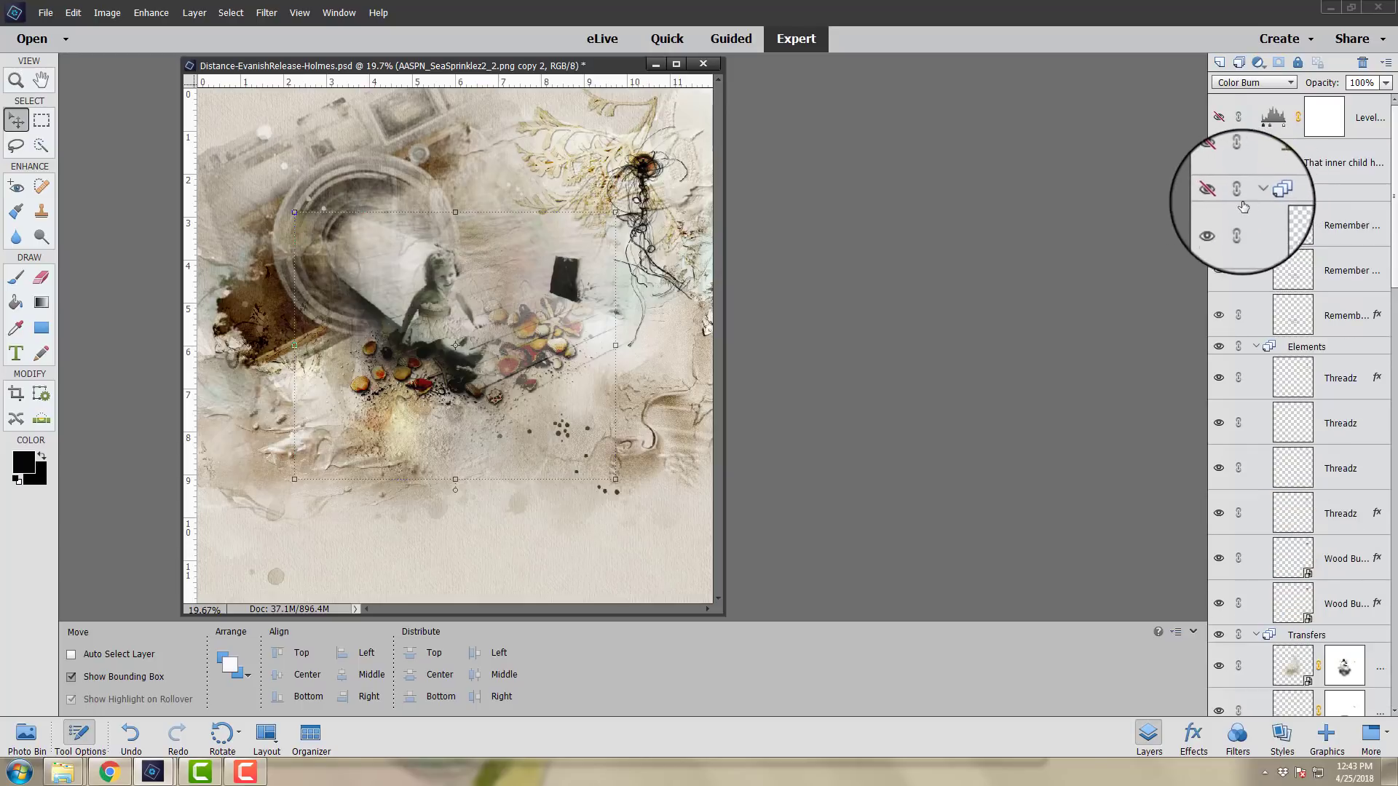
left_click(1219, 193)
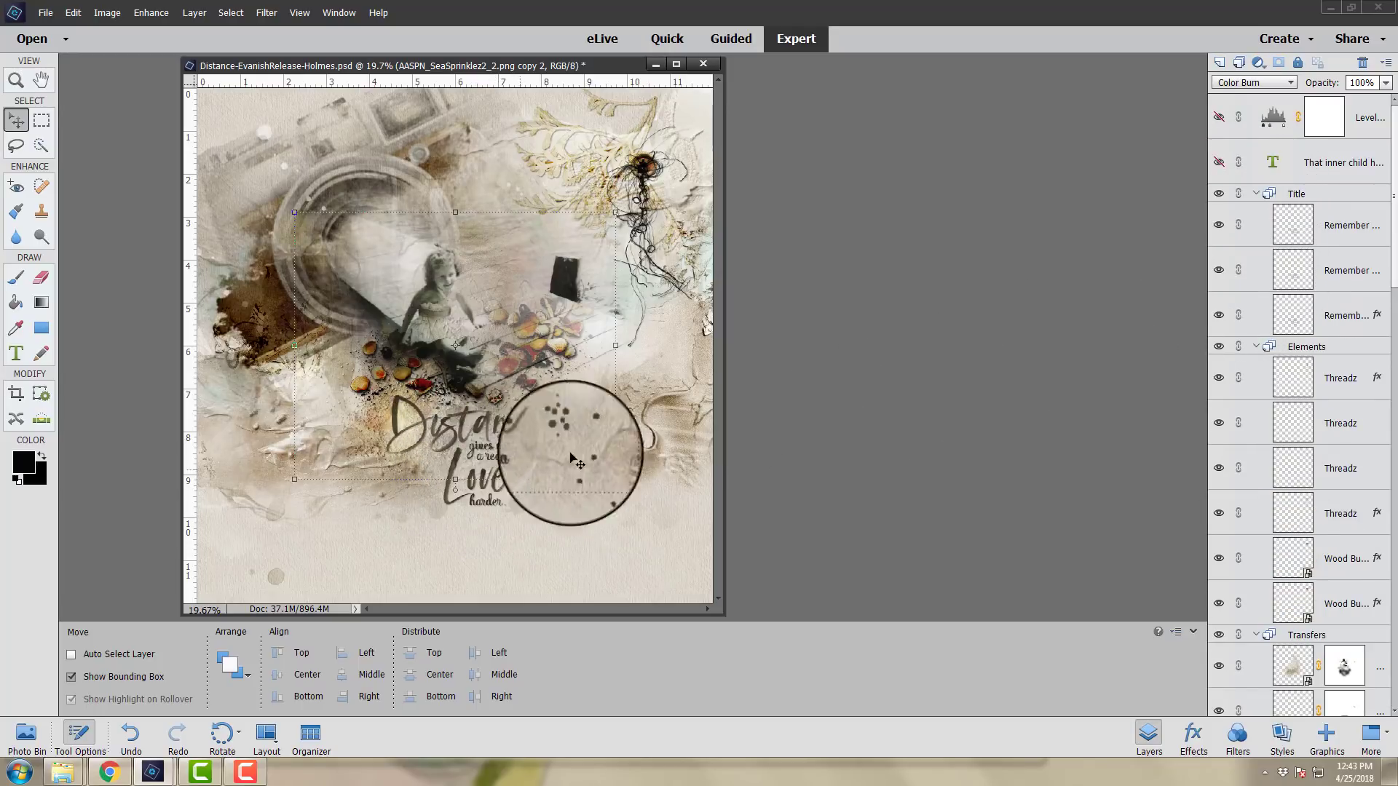
Step: Select the three Title layers one by one from lowest to highest, and check each one's blend mode and opacity
left_click(1327, 311)
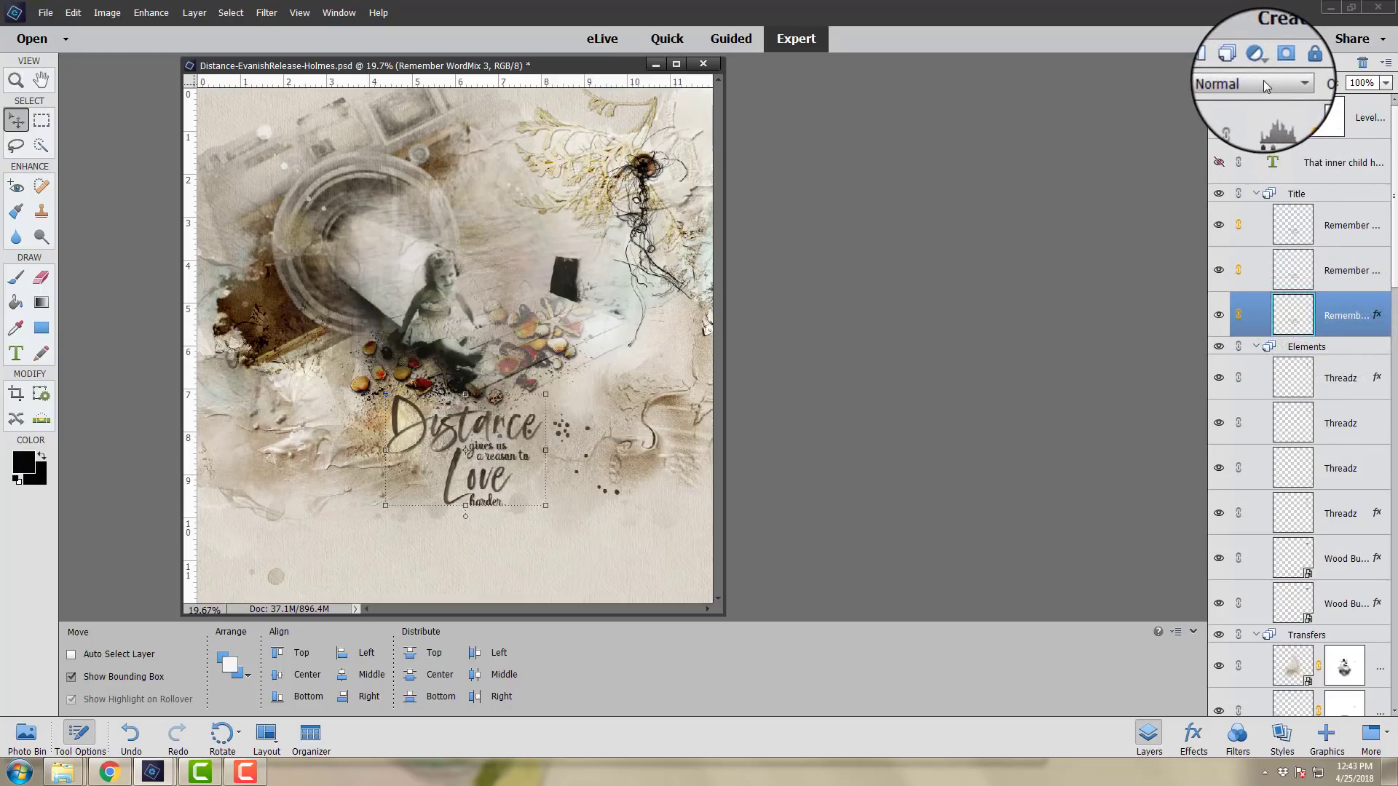
left_click(1292, 270)
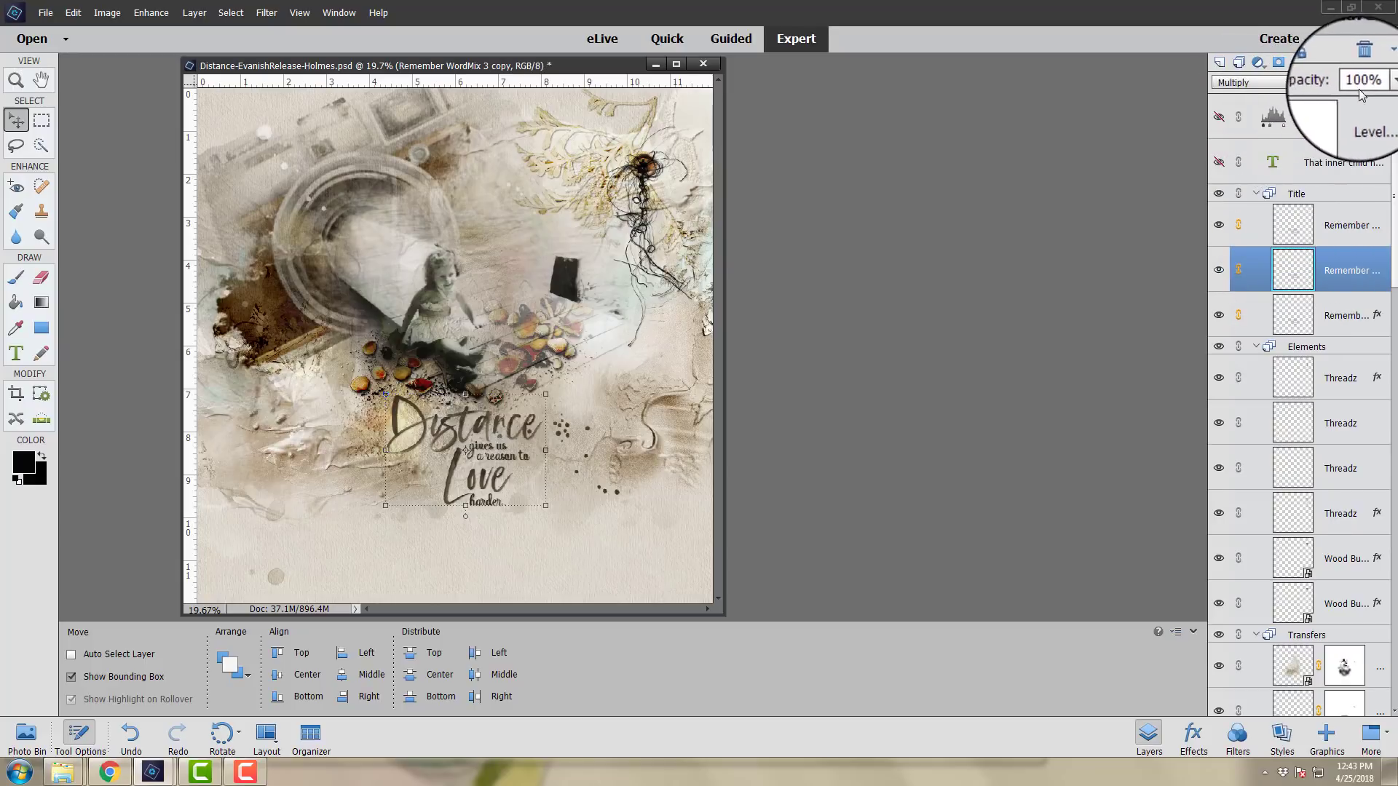
left_click(1293, 225)
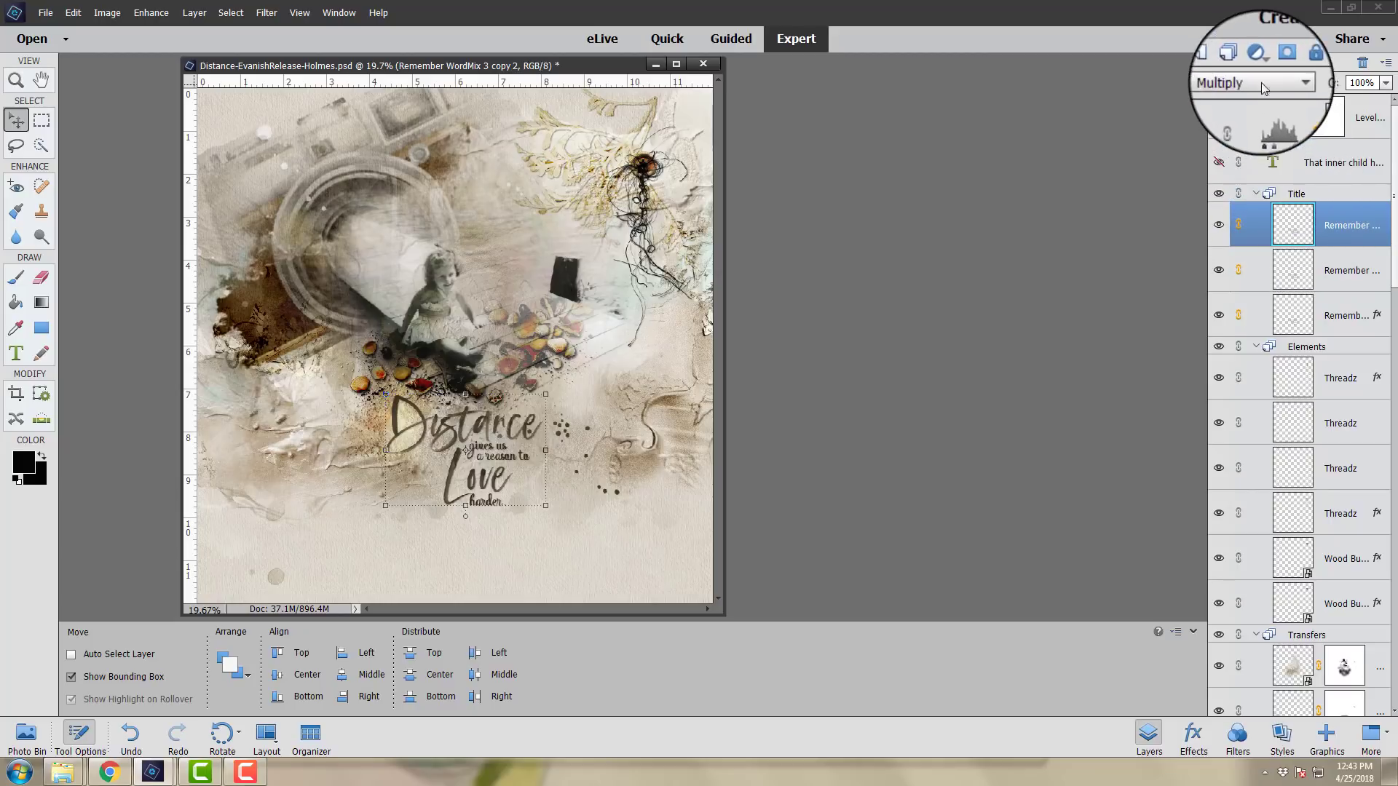
Step: Hide the two upper Title layers to compare the lettering, and show both again
left_click(1220, 227)
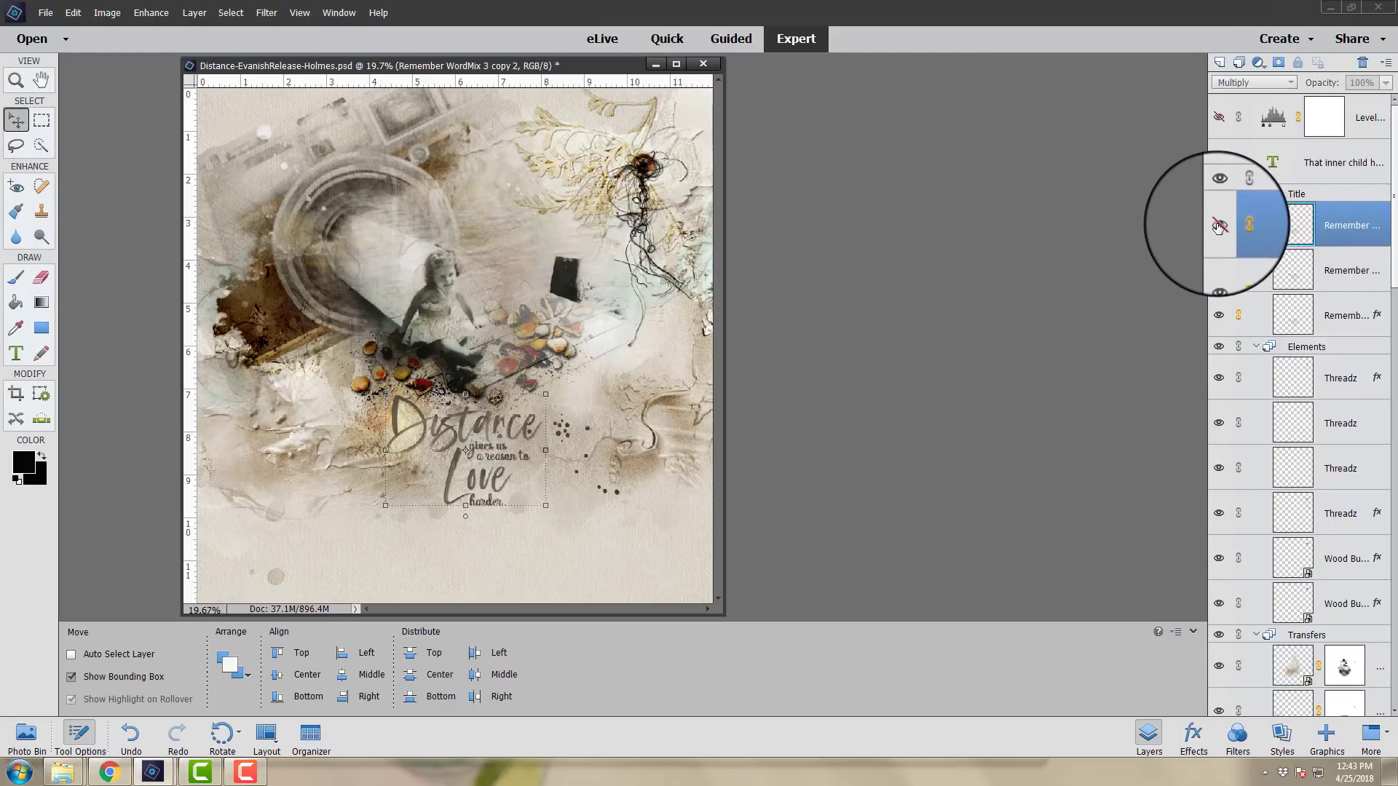
left_click(1220, 271)
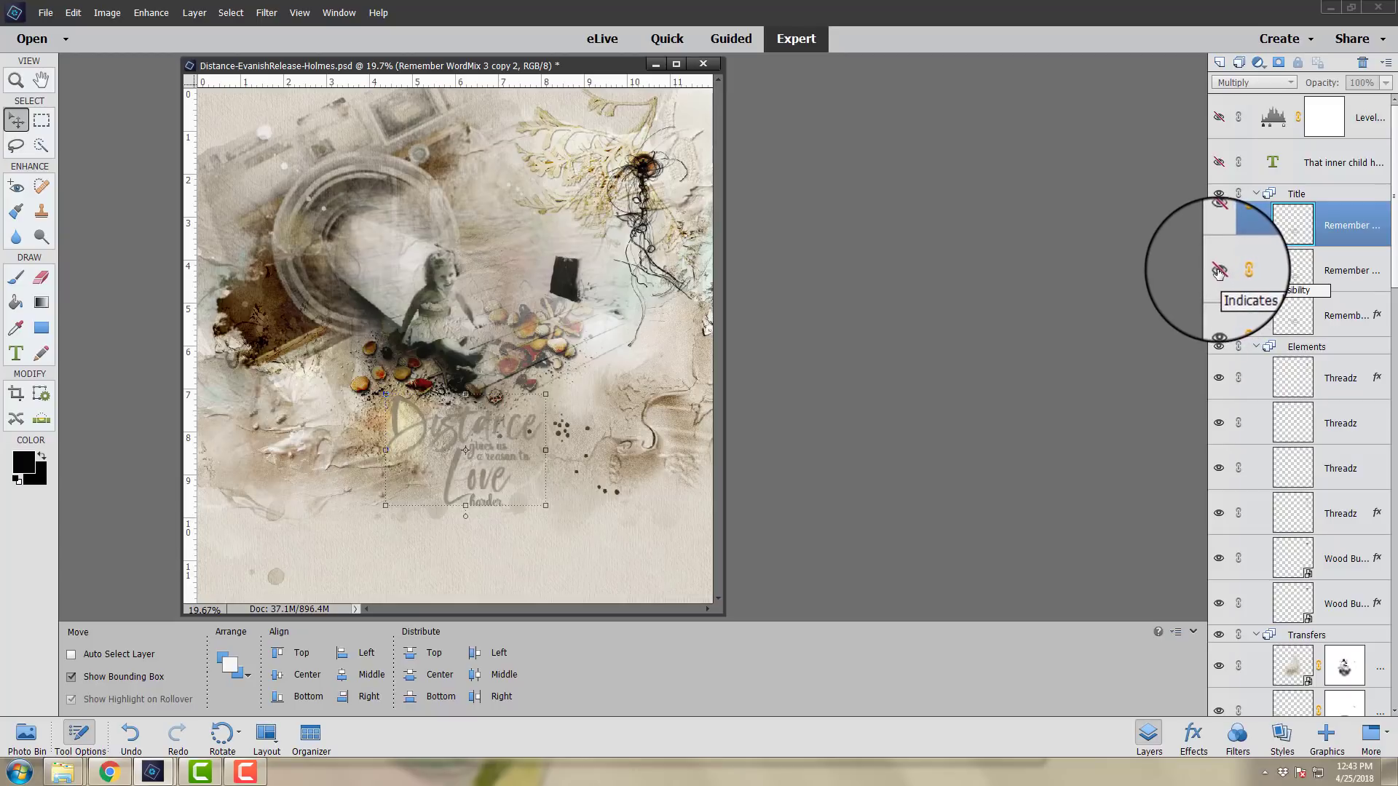
left_click(1218, 270)
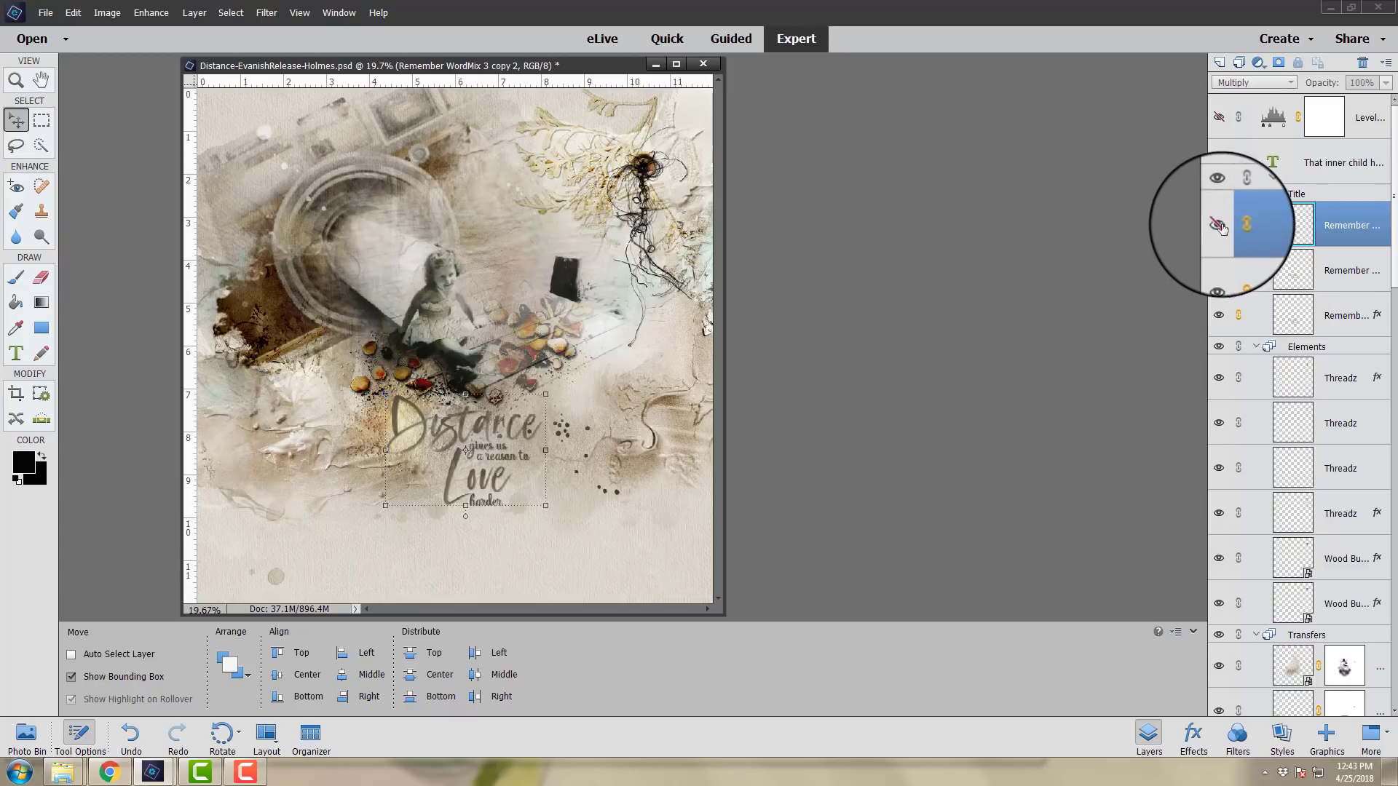
left_click(1218, 224)
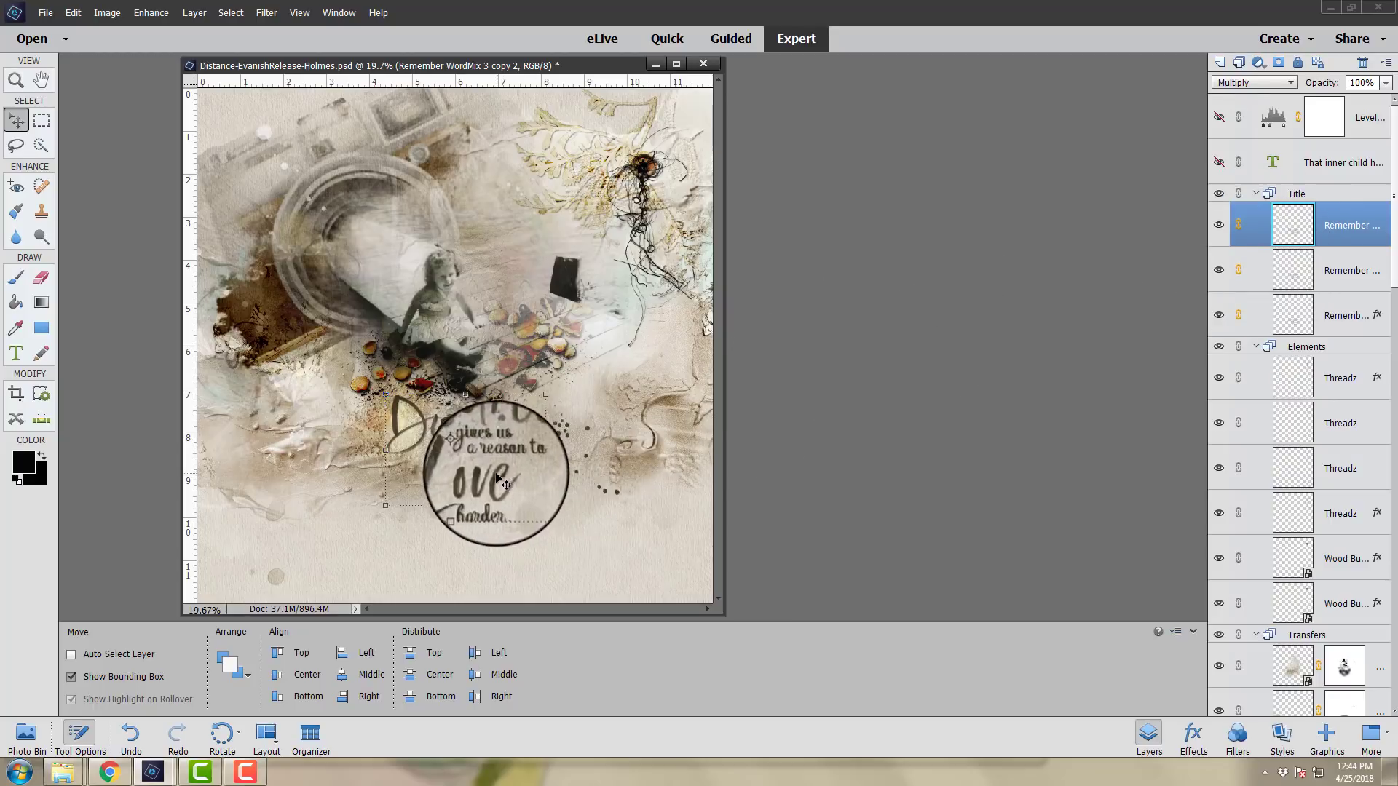
Step: Review the drop shadow settings of the lowest Title layer, turning the shadow off and back on to compare the lettering
left_click(1378, 318)
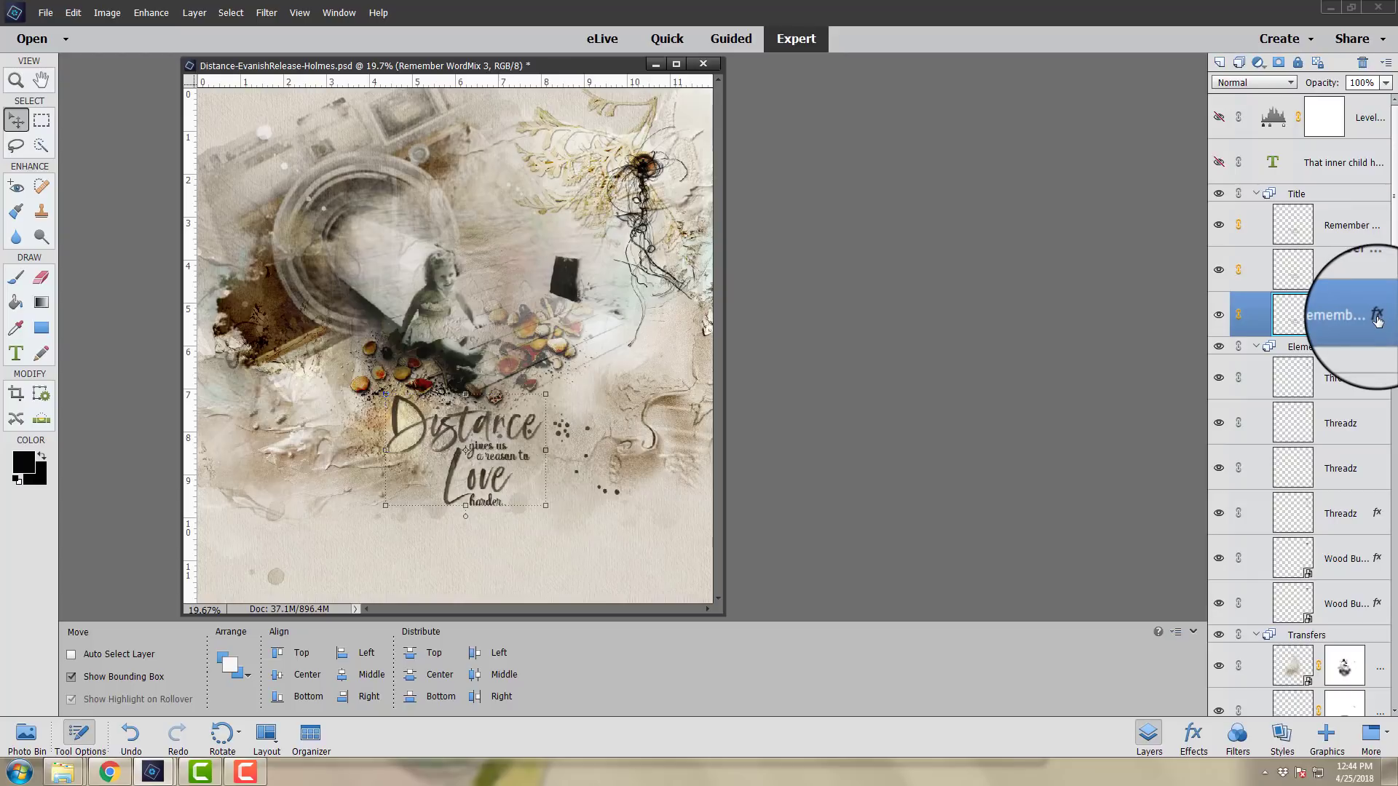
double_click(1378, 319)
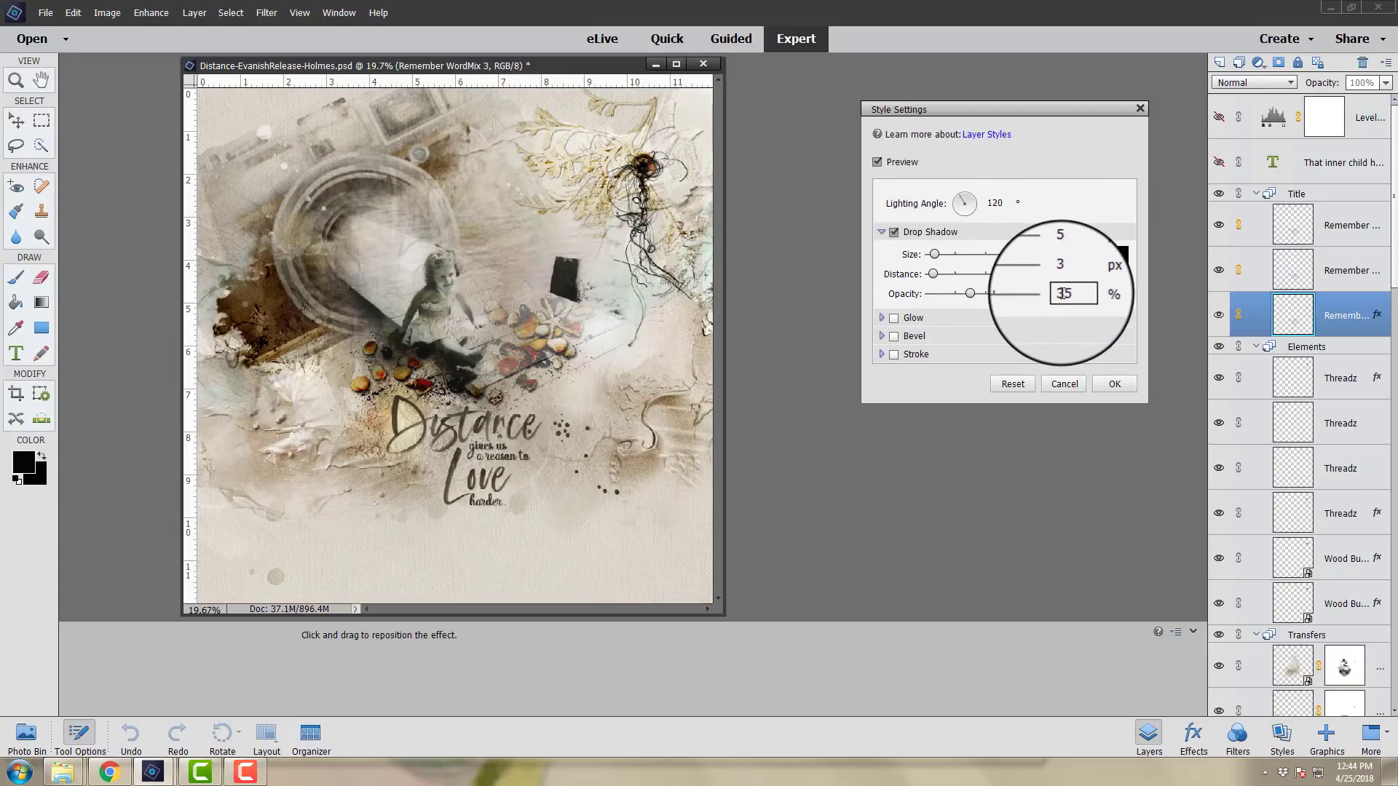
left_click(893, 233)
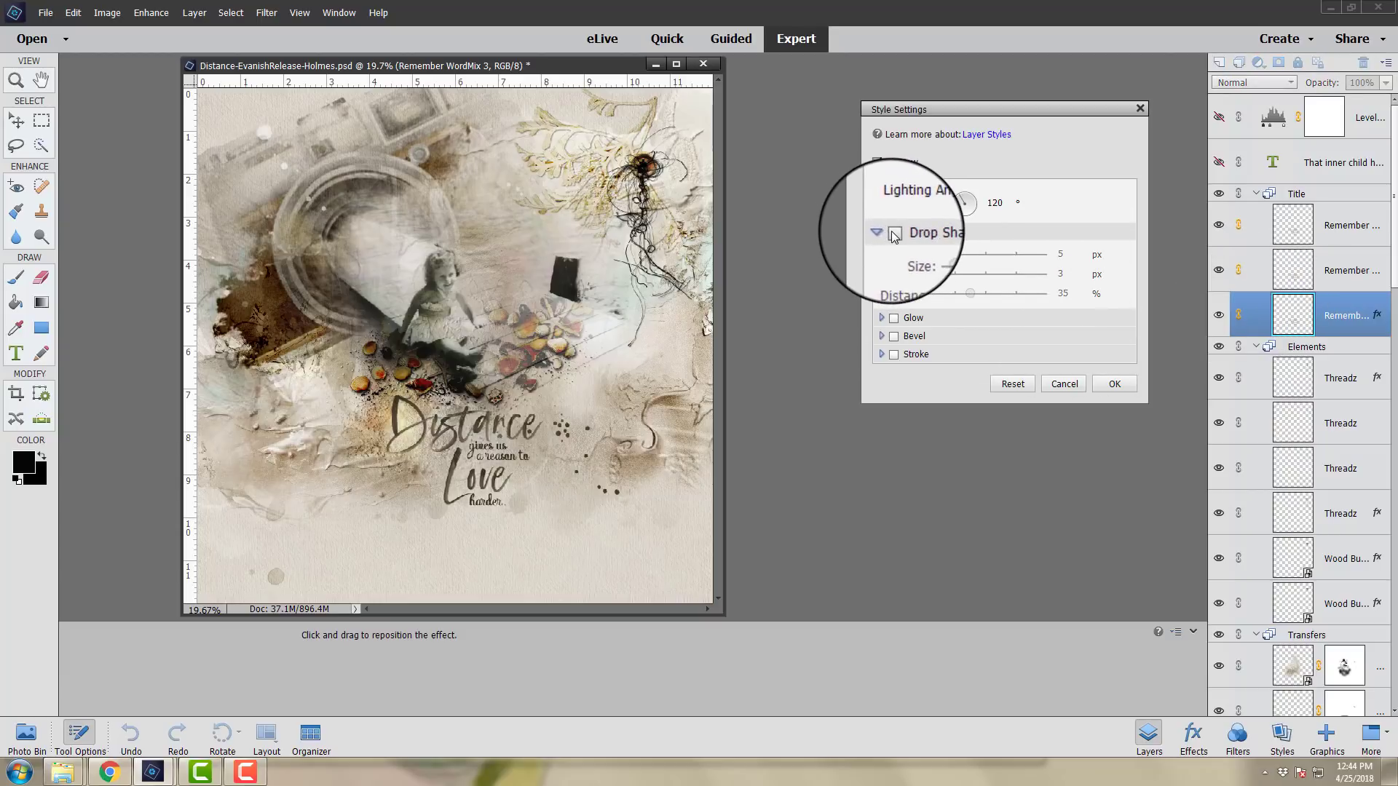
left_click(892, 233)
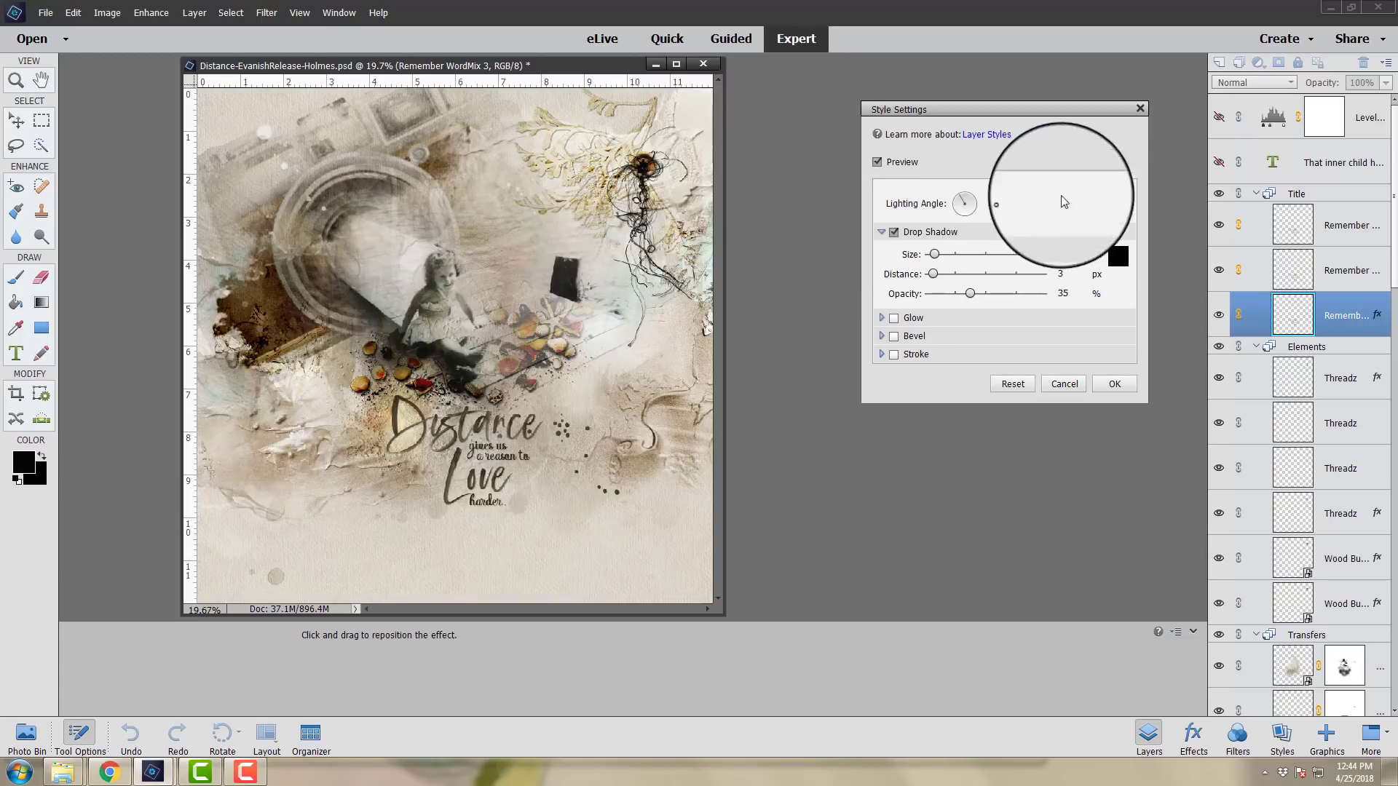
left_click(1108, 384)
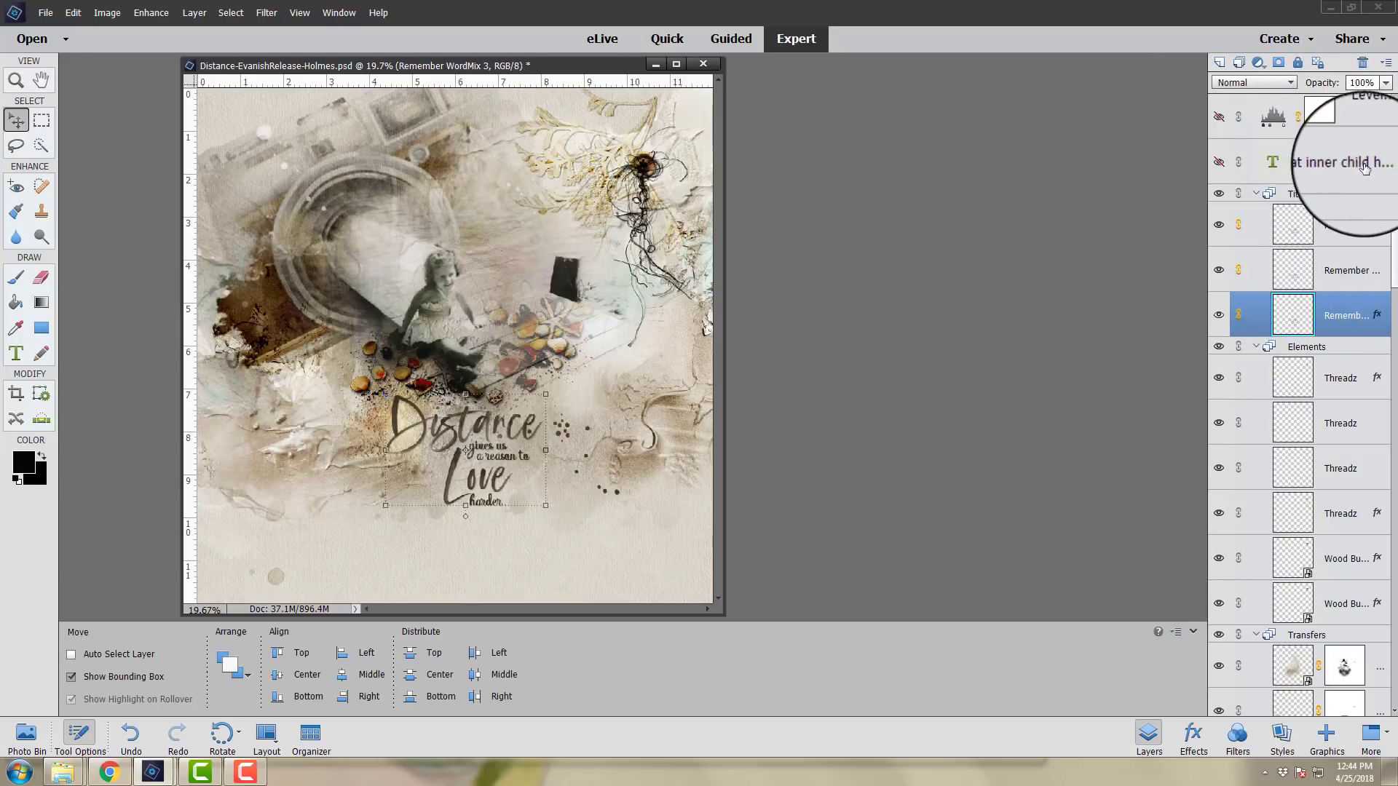
Step: Make the journaling text layer and the Levels adjustment layer above the Title group visible
left_click(1217, 162)
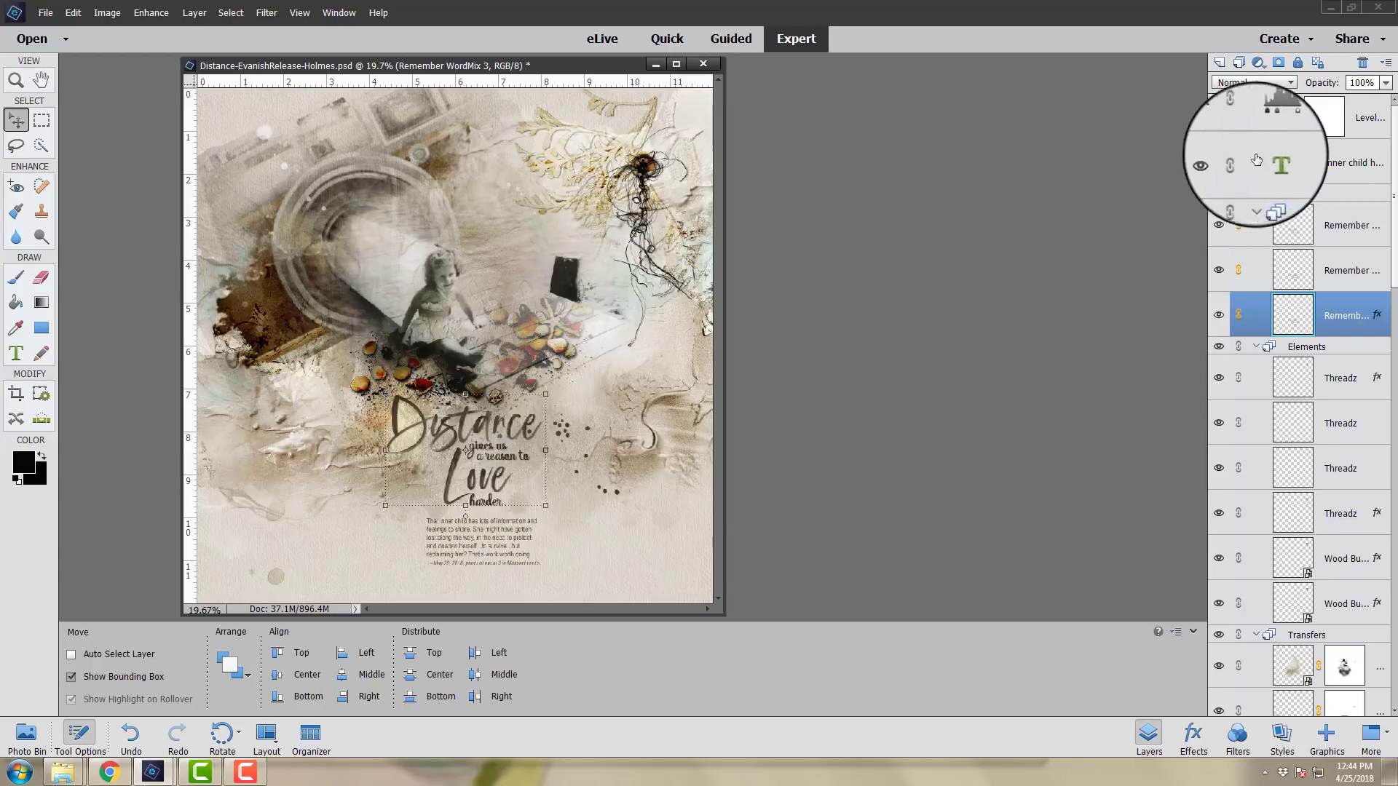
left_click(1360, 121)
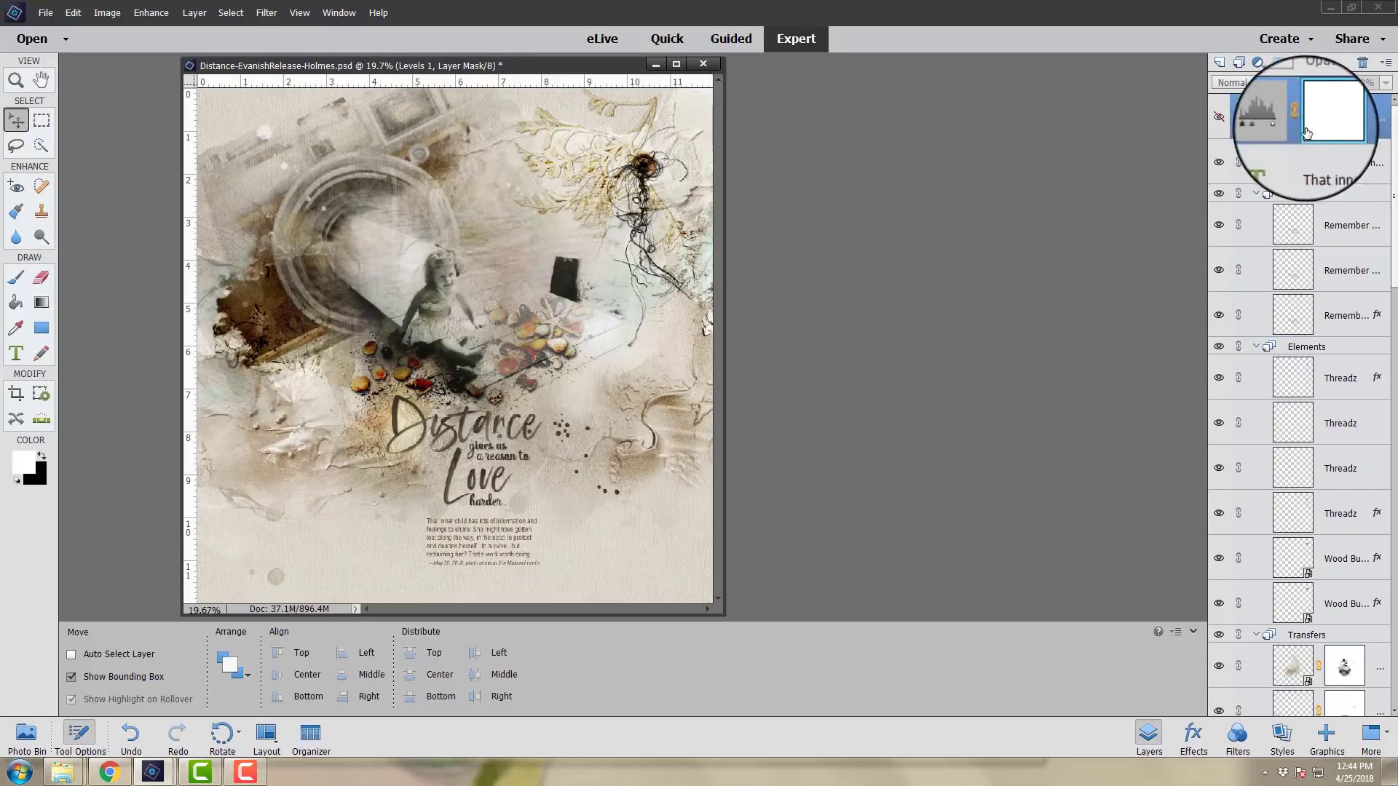
left_click(1218, 117)
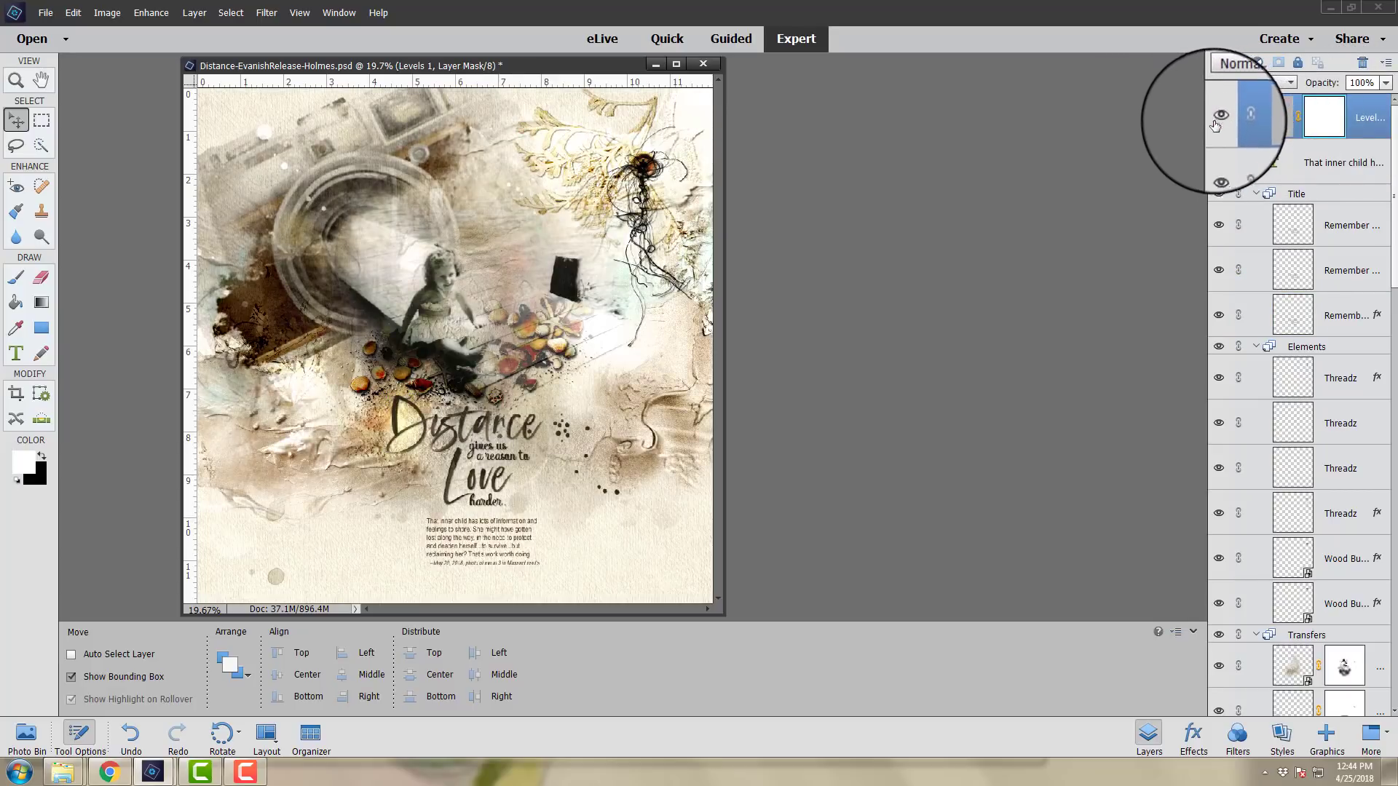
Step: Open the Levels adjustment layer's settings and move them to the empty area beside the layout to examine them
double_click(1278, 122)
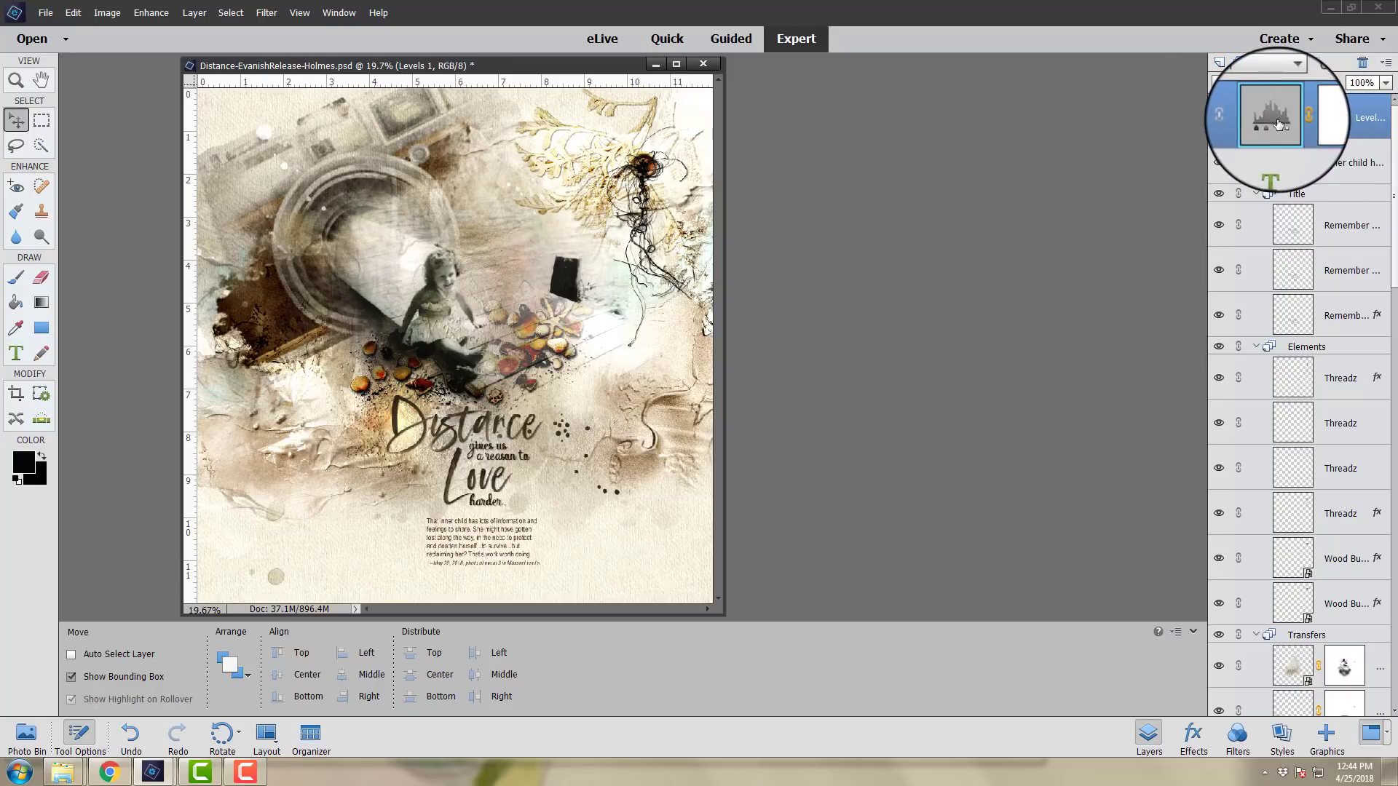
left_click_drag(1121, 73, 1041, 101)
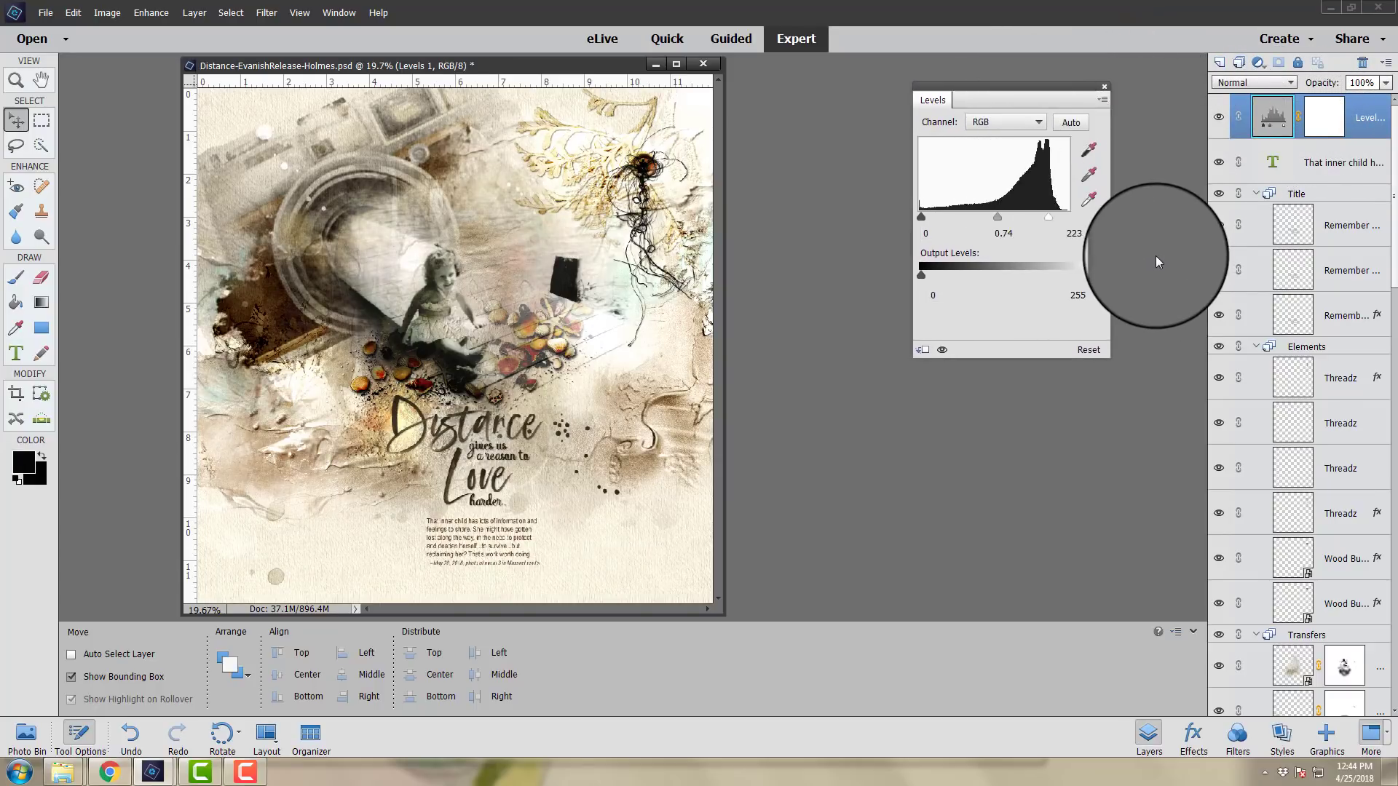